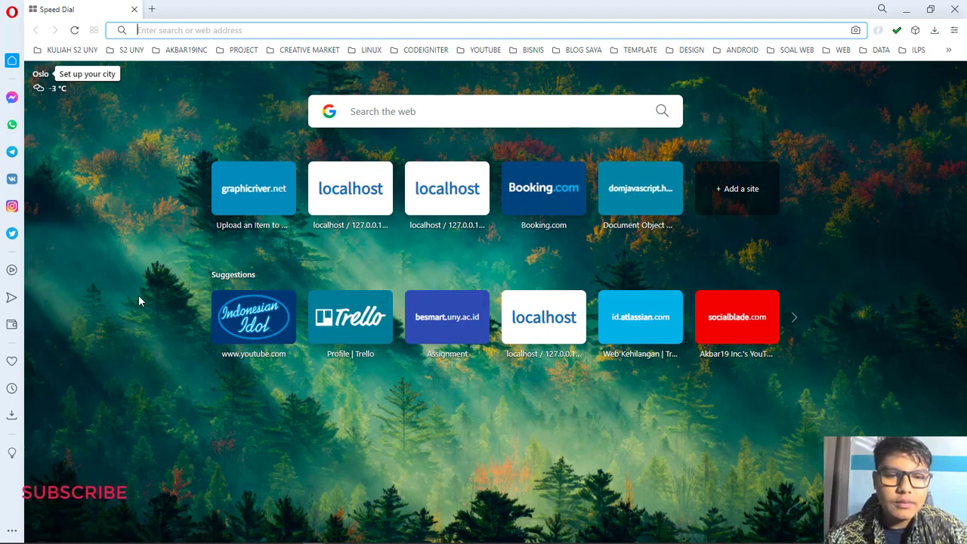
Step: Search the web for 'ojs' from the browser address bar and scan the results
left_click(167, 355)
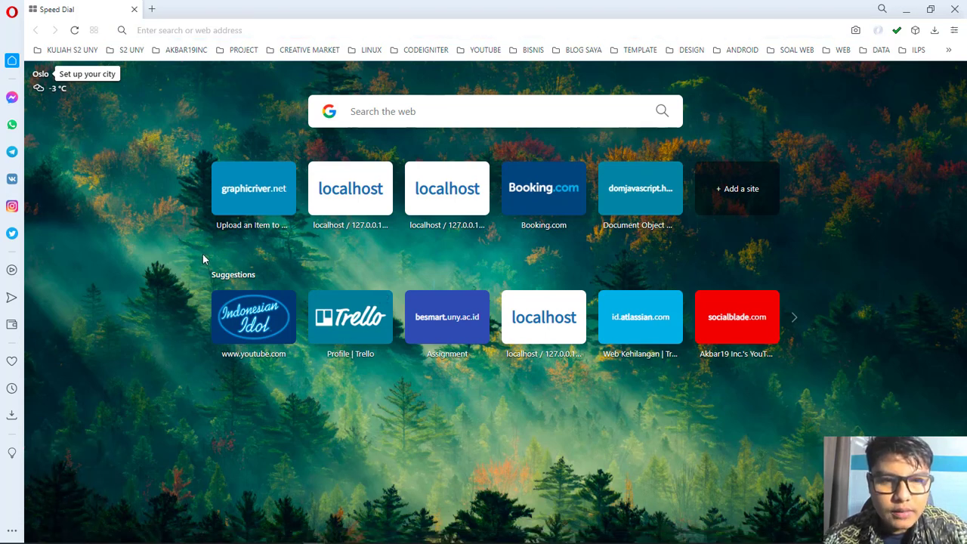
left_click(238, 28)
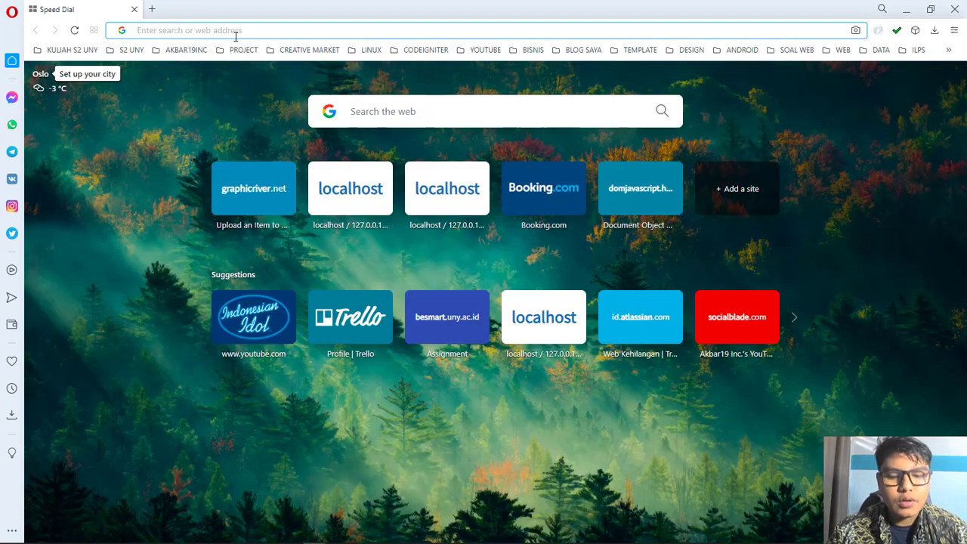
type("ojs")
key("Return")
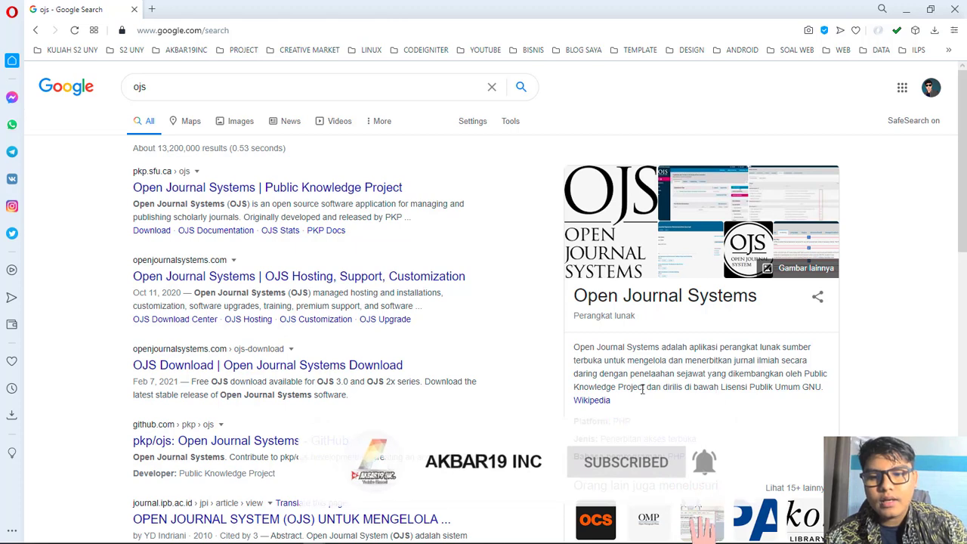
scroll(694, 414, "down", 1)
scroll(552, 383, "up", 1)
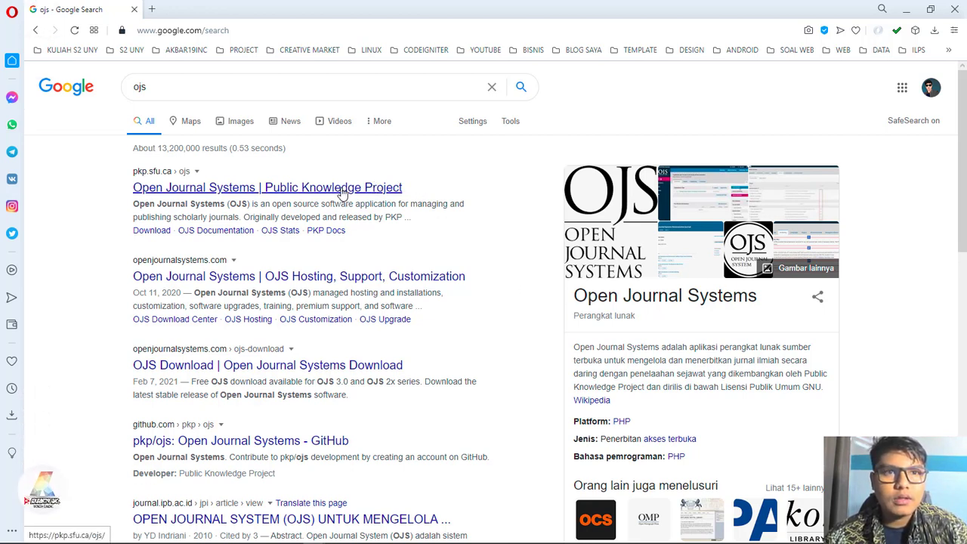
Step: Open the PKP Open Journal Systems result in a new tab, then close that tab
left_click(249, 190)
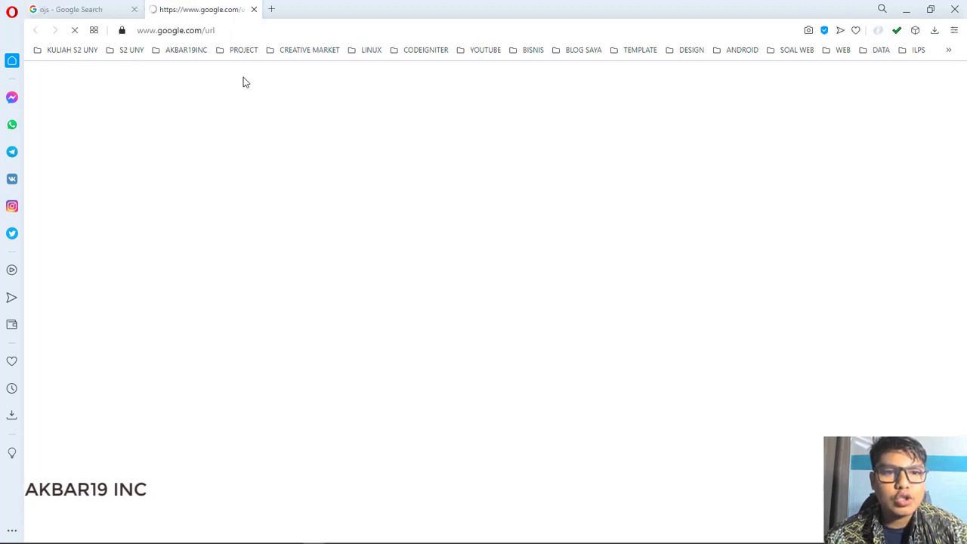
left_click(65, 9)
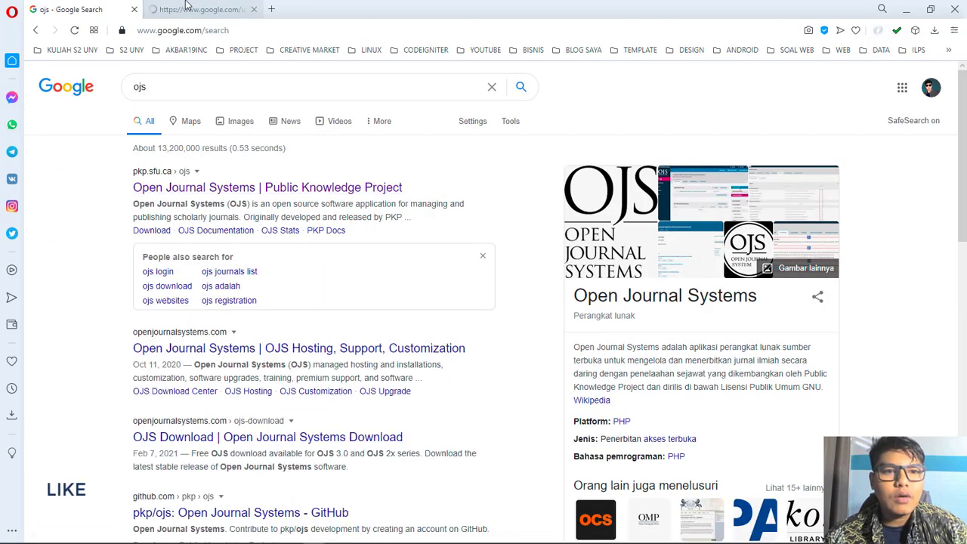
left_click(193, 9)
left_click(255, 9)
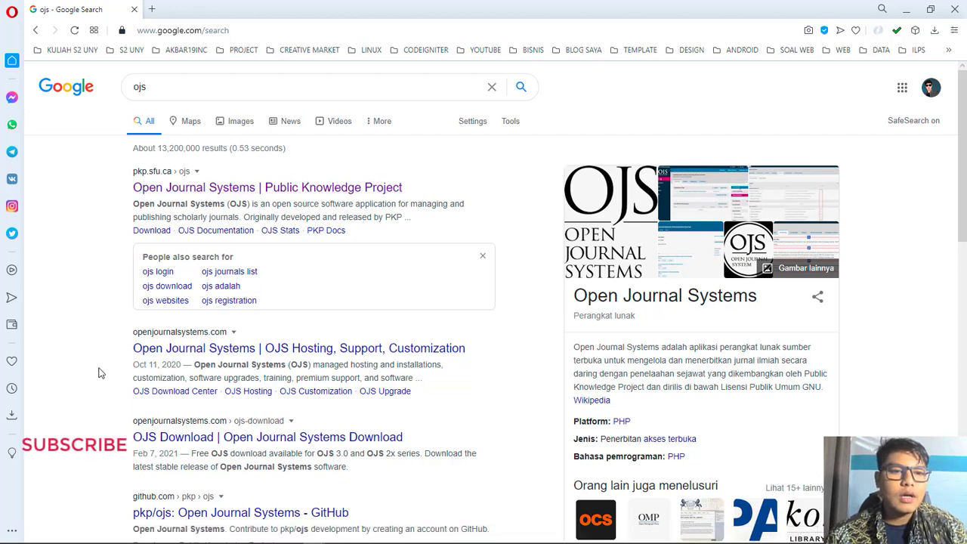
Step: Replace the query with 'download ojs' and search using the suggestion
double_click(181, 86)
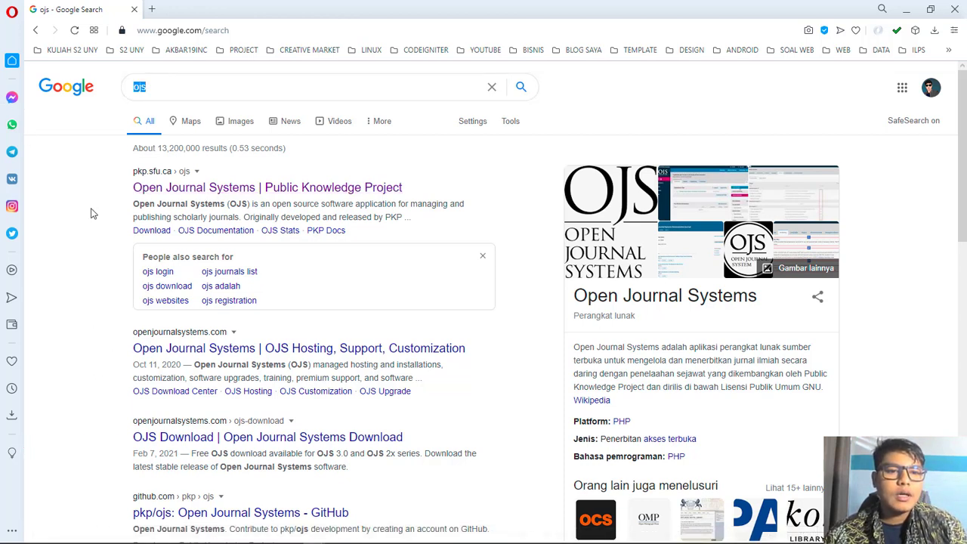
double_click(210, 93)
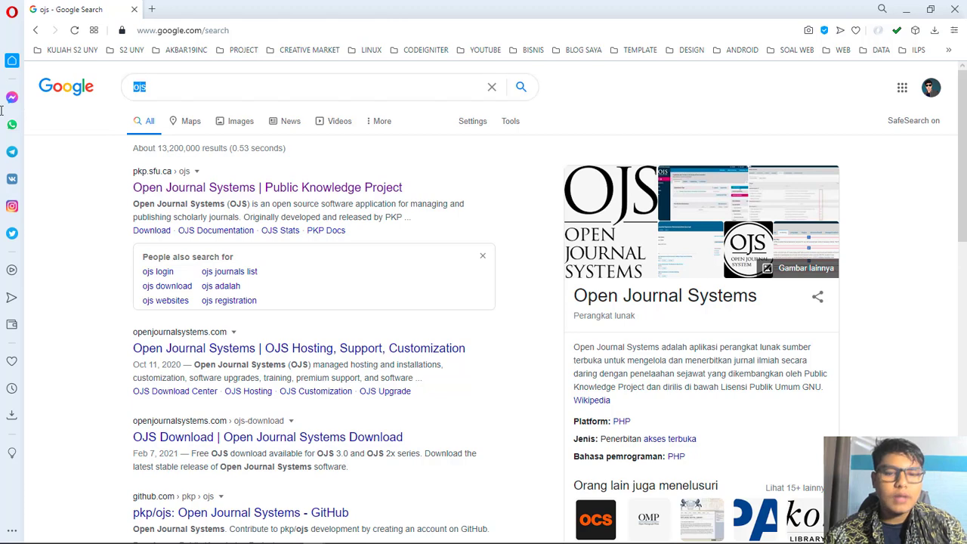
key("BackSpace")
type("dow")
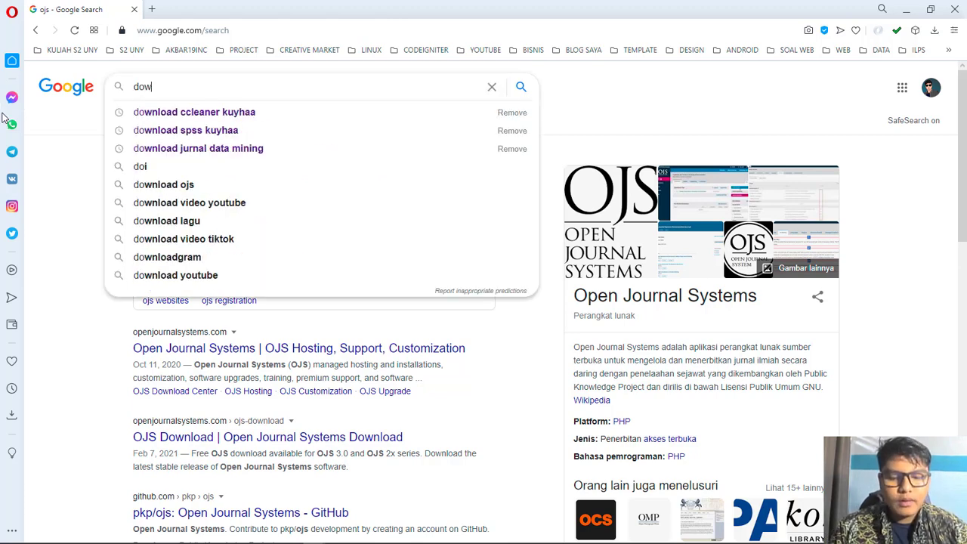
type("nload ojs")
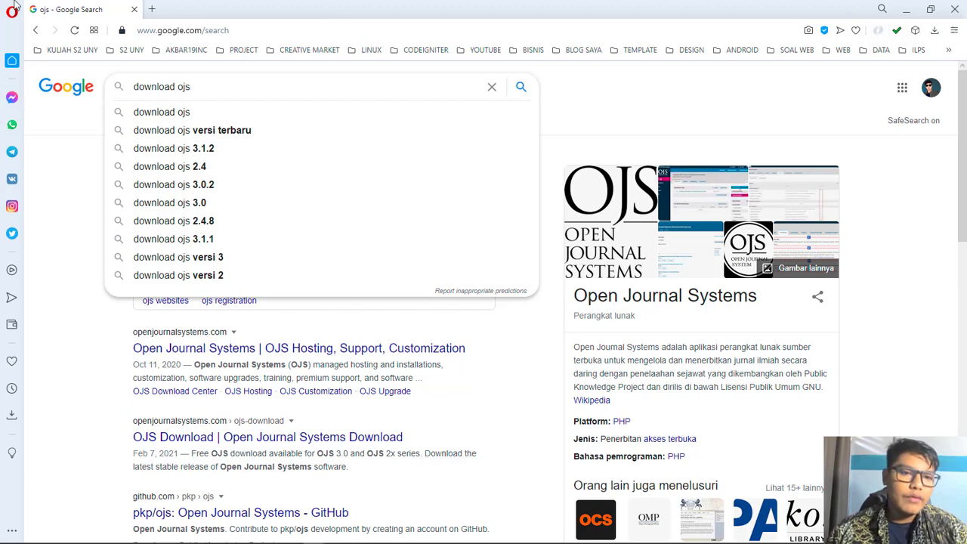
left_click(184, 112)
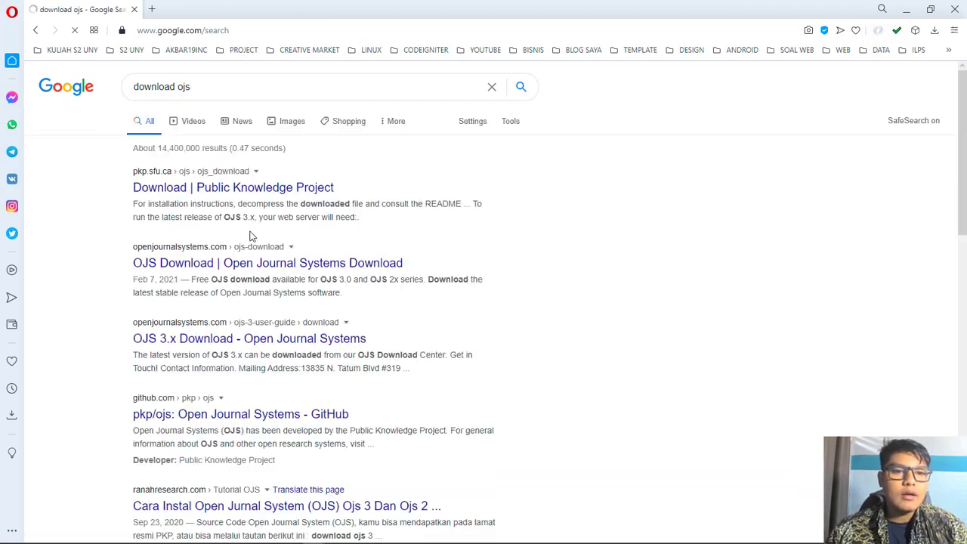
Step: Open the 'Download | Public Knowledge Project' result and browse the OJS system requirements
left_click(216, 189)
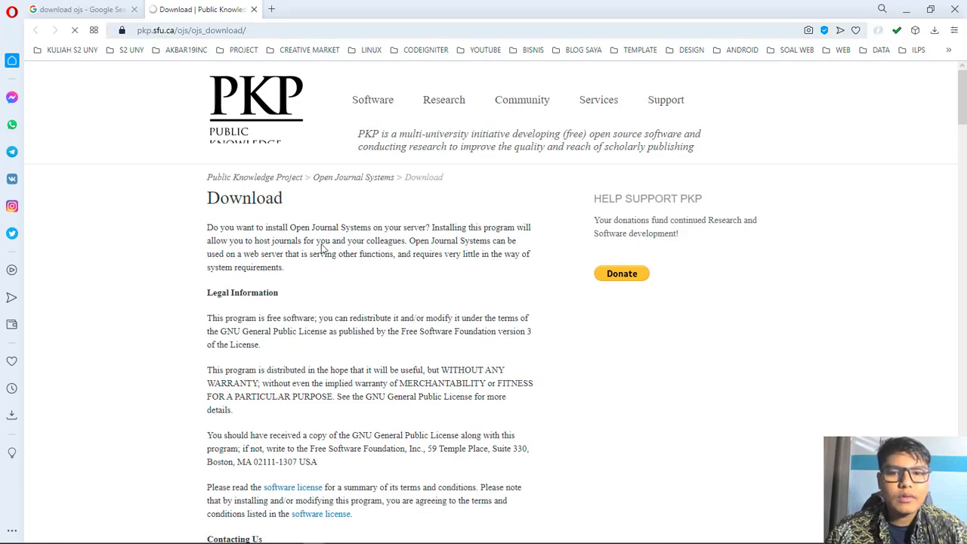
scroll(348, 297, "down", 3)
scroll(193, 370, "up", 3)
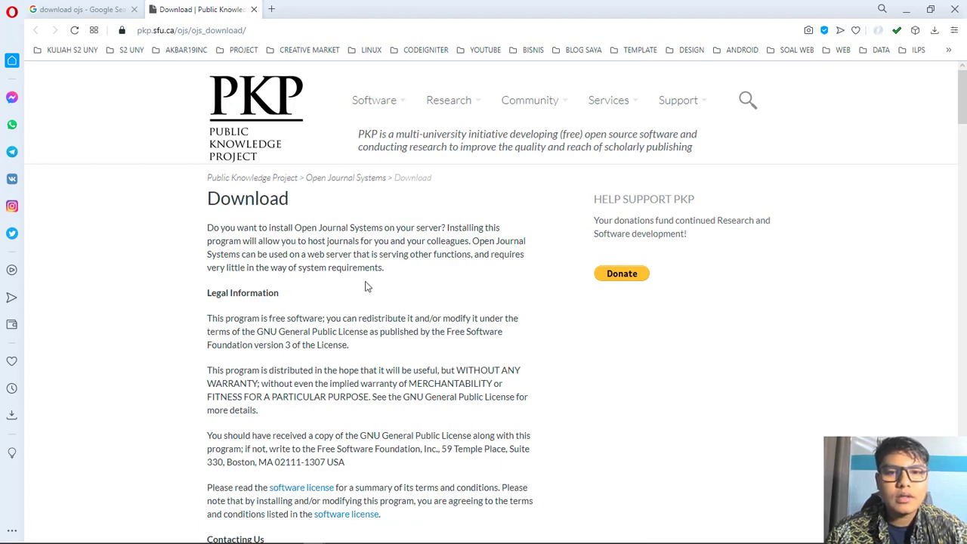
scroll(454, 345, "down", 10)
scroll(368, 367, "up", 10)
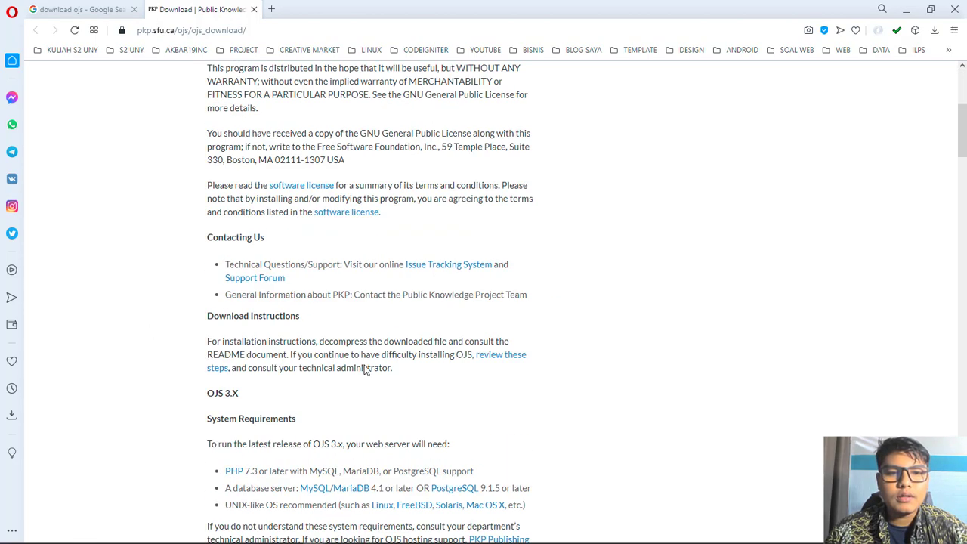
scroll(194, 284, "down", 8)
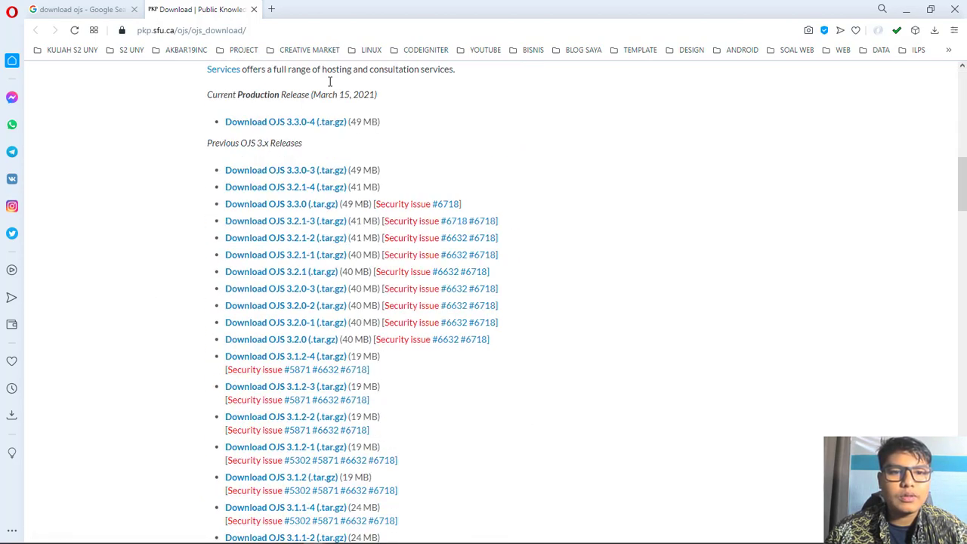
scroll(355, 143, "up", 3)
scroll(454, 181, "up", 1)
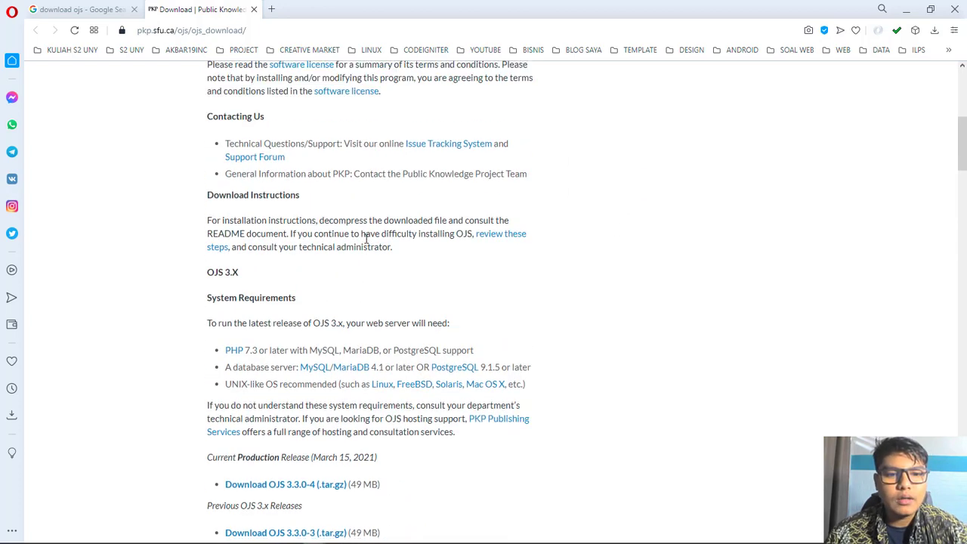
scroll(204, 208, "down", 2)
scroll(261, 251, "up", 3)
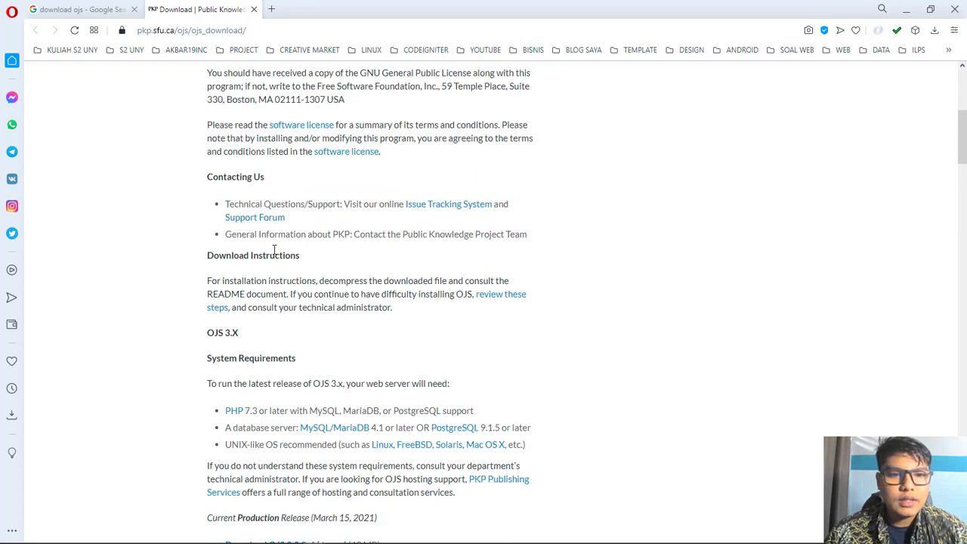
scroll(274, 250, "down", 4)
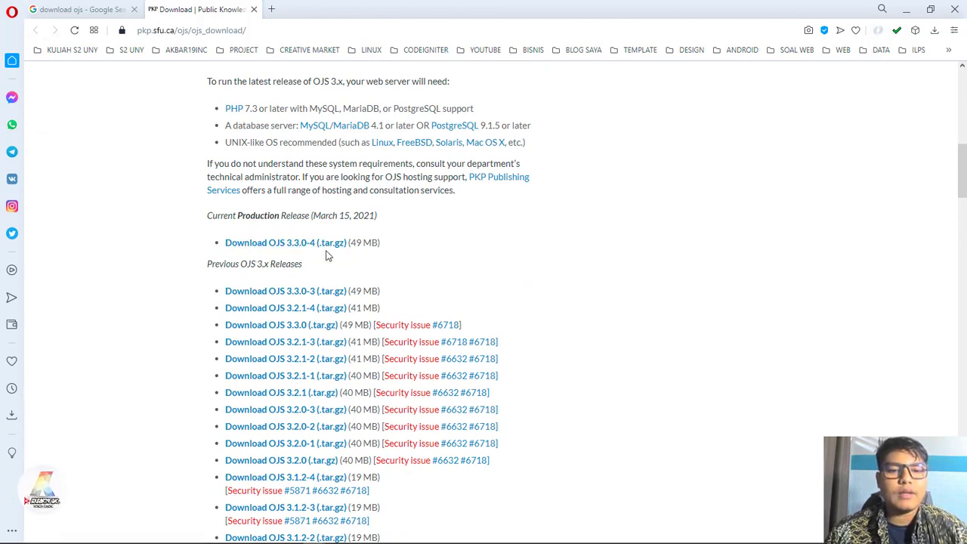
scroll(312, 263, "up", 2)
scroll(312, 263, "up", 4)
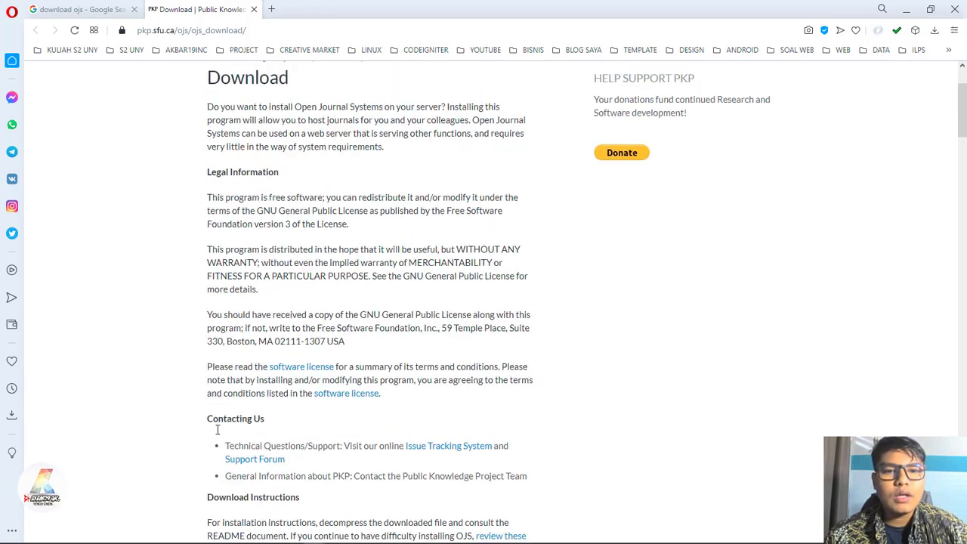
scroll(633, 352, "up", 2)
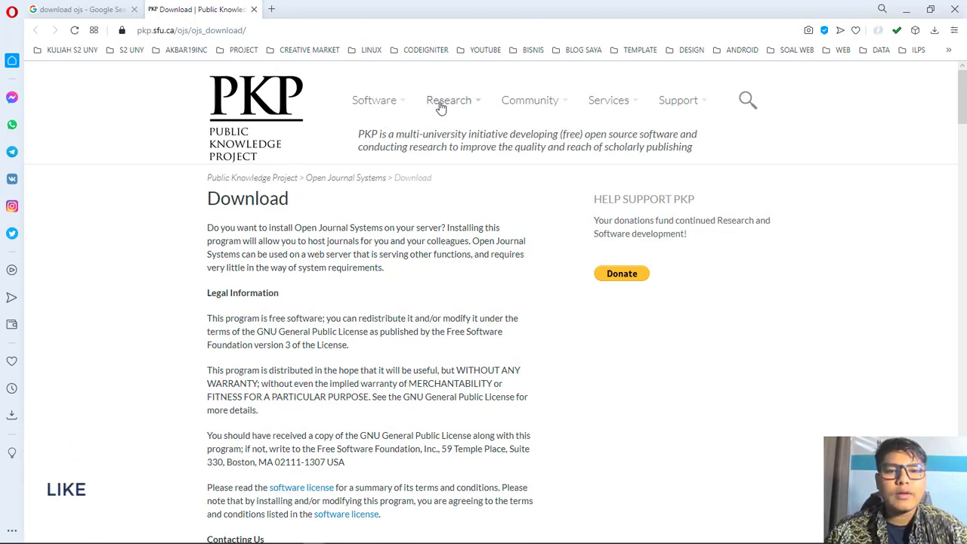
Step: Locate the Current Production Release OJS 3.3.0-4 (49 MB) download links
mouse_move(393, 106)
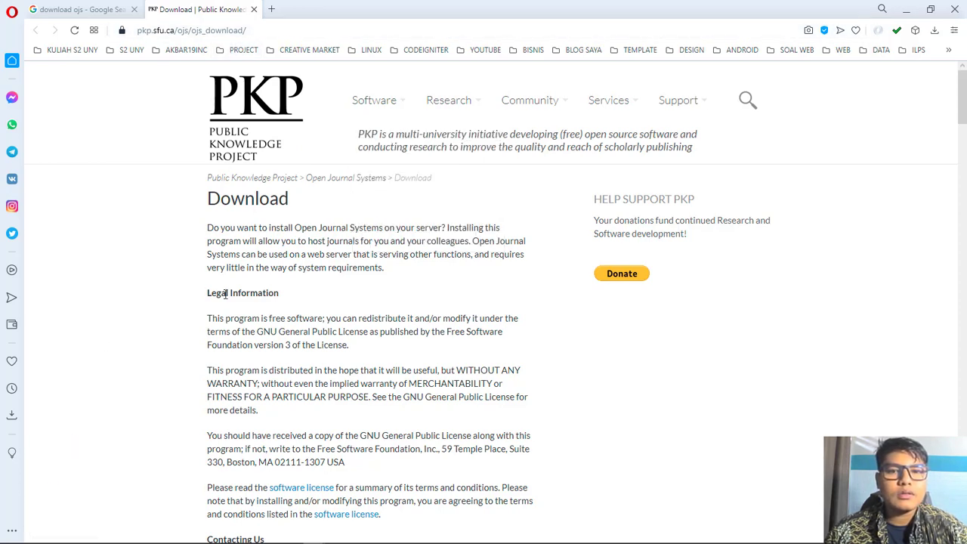
scroll(276, 318, "down", 4)
scroll(340, 328, "up", 4)
scroll(378, 342, "down", 8)
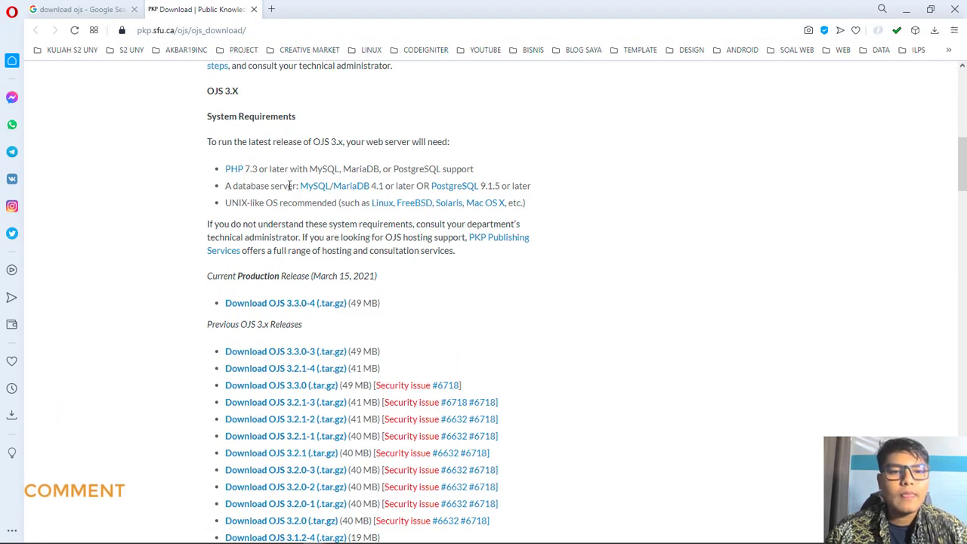
scroll(457, 233, "down", 3)
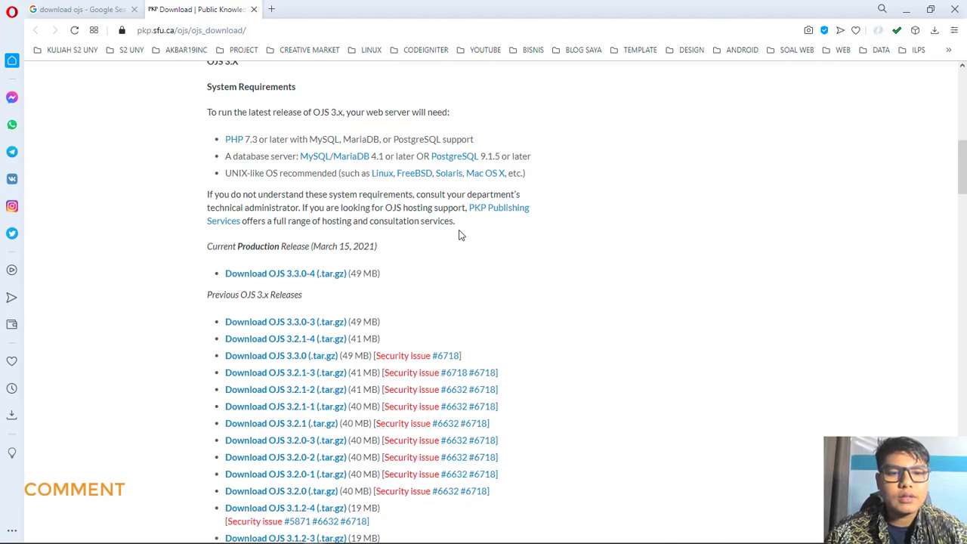
scroll(307, 130, "up", 2)
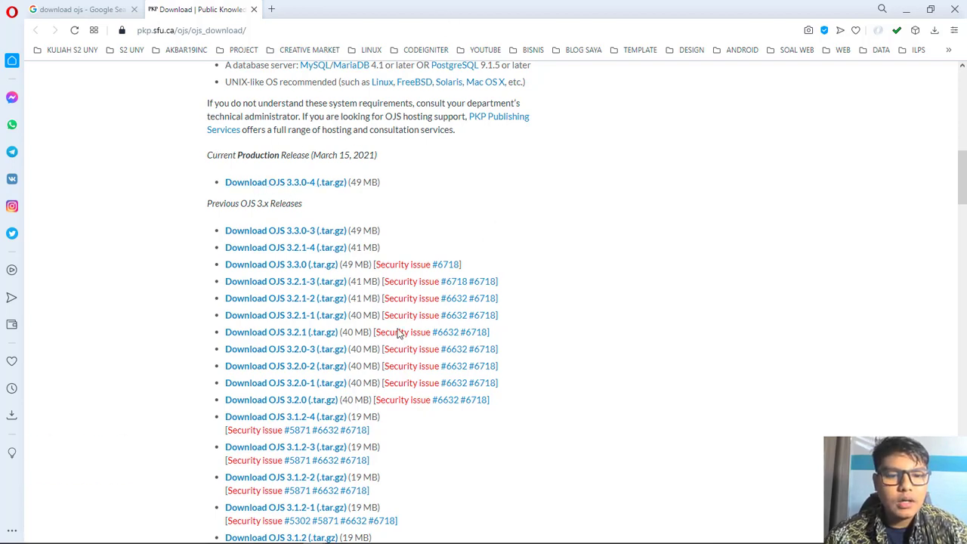
scroll(408, 340, "down", 8)
scroll(393, 361, "up", 3)
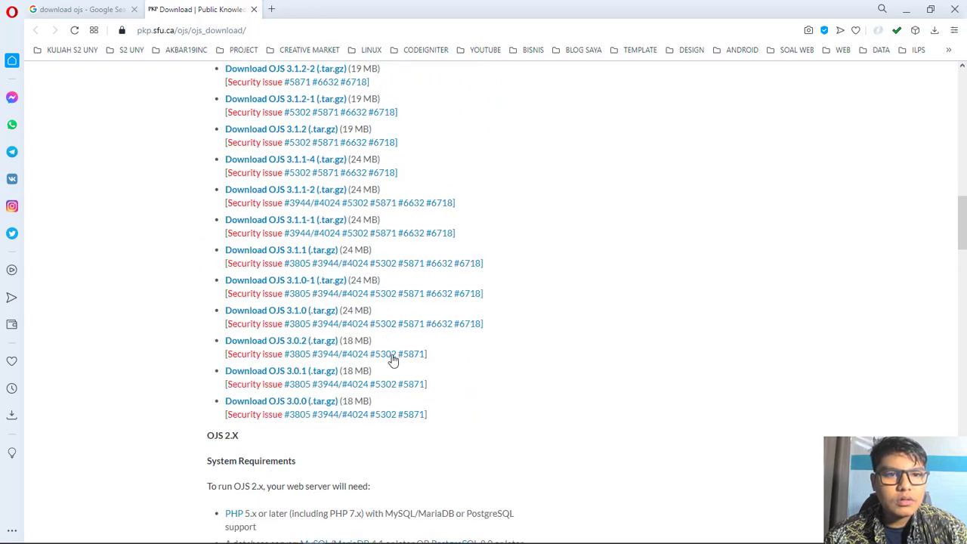
scroll(393, 361, "up", 6)
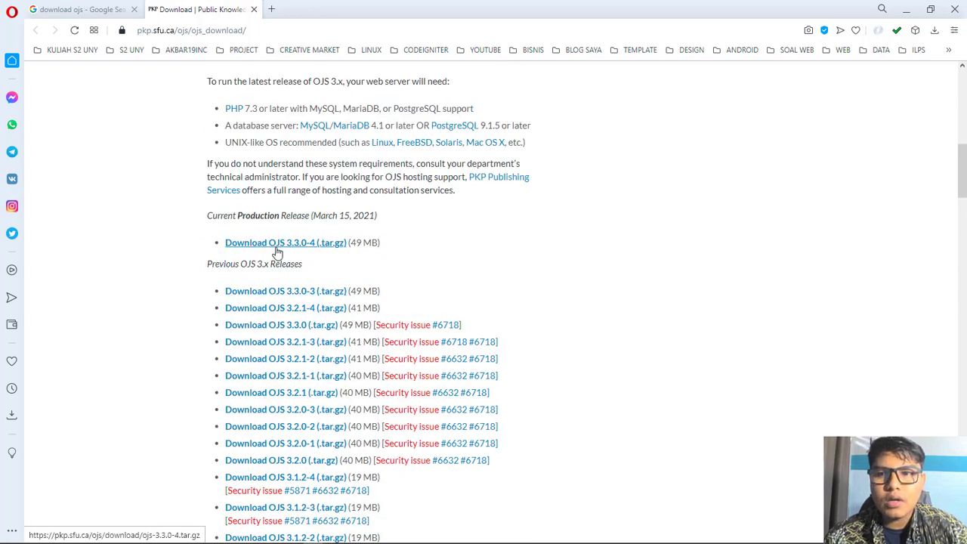
key("alt+Tab")
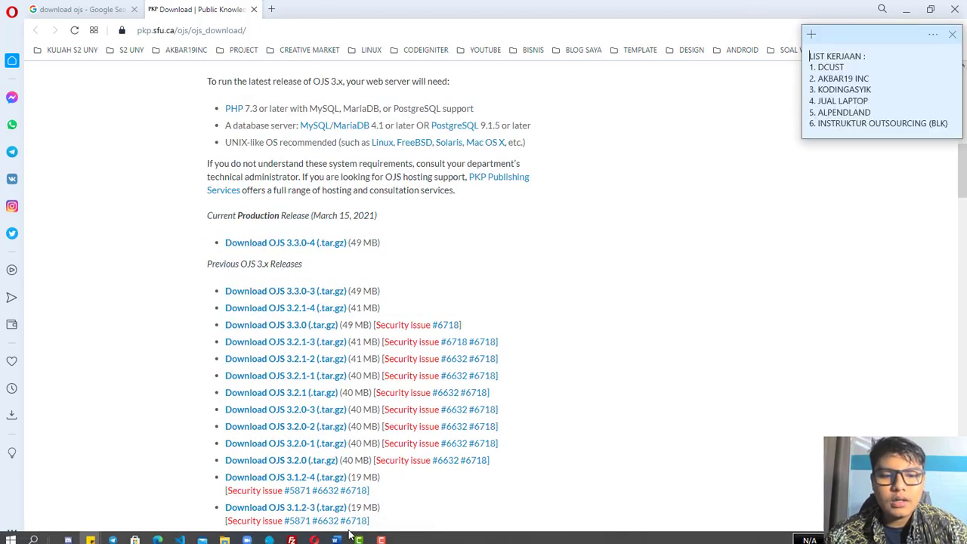
Step: Extract ojs-3.3.0-4.tar.gz with Extract Here into the JOURNAL folder
left_click(226, 536)
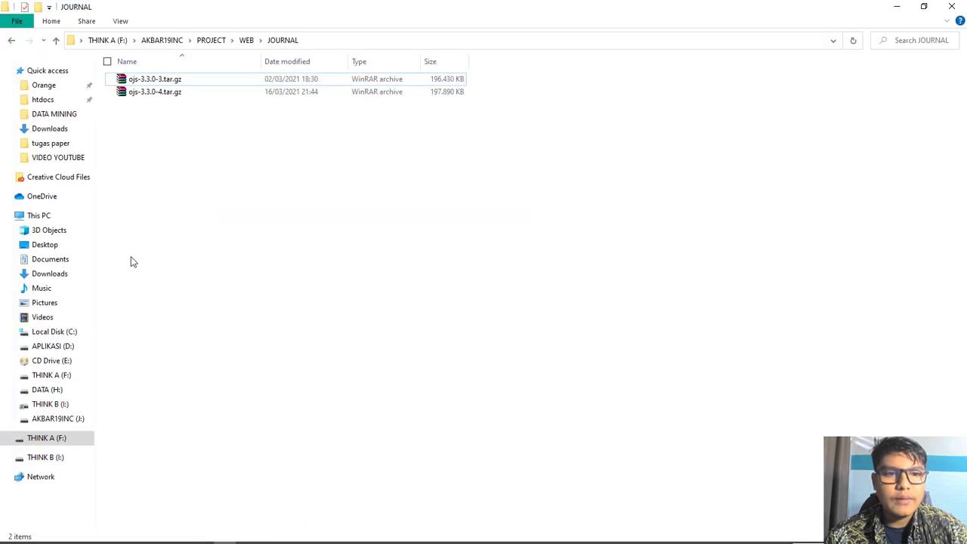
left_click(160, 93)
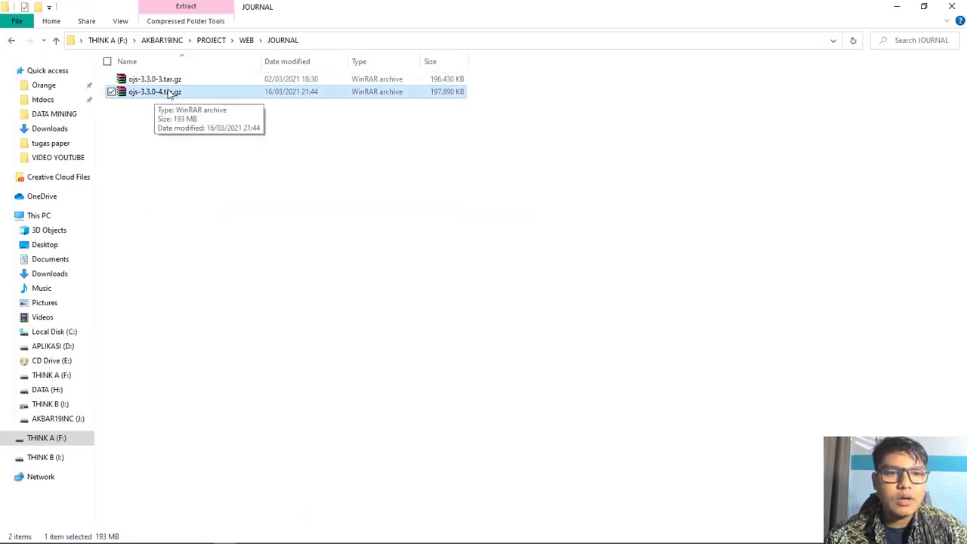
left_click(208, 198)
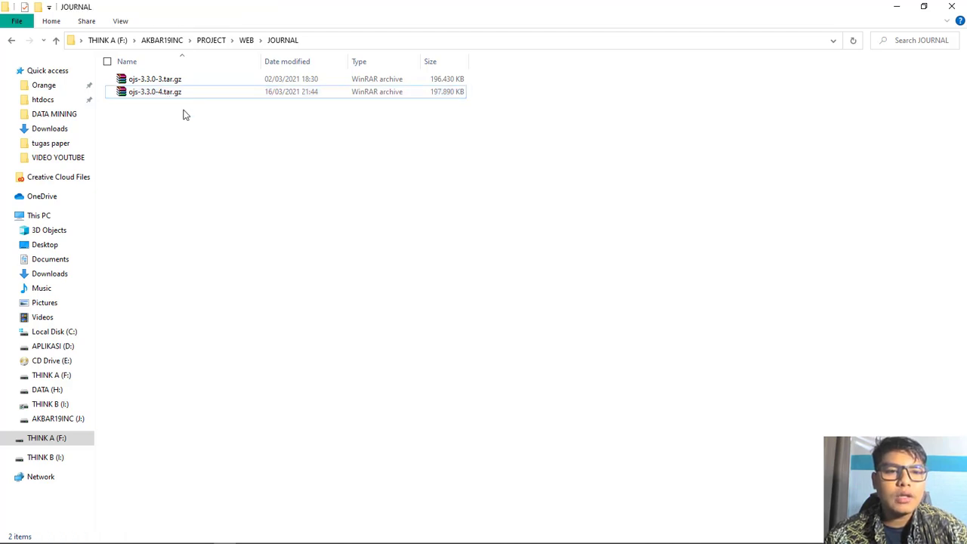
left_click(169, 97)
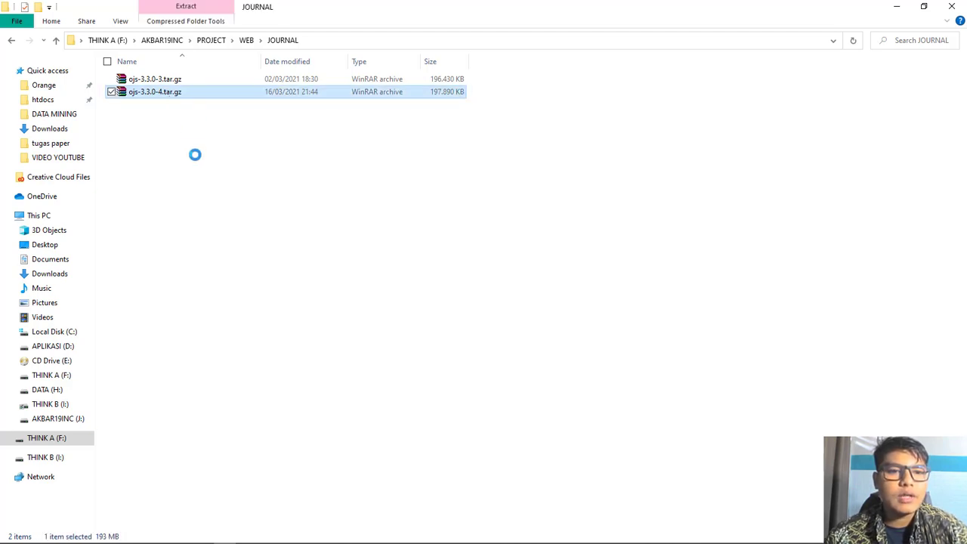
right_click(169, 94)
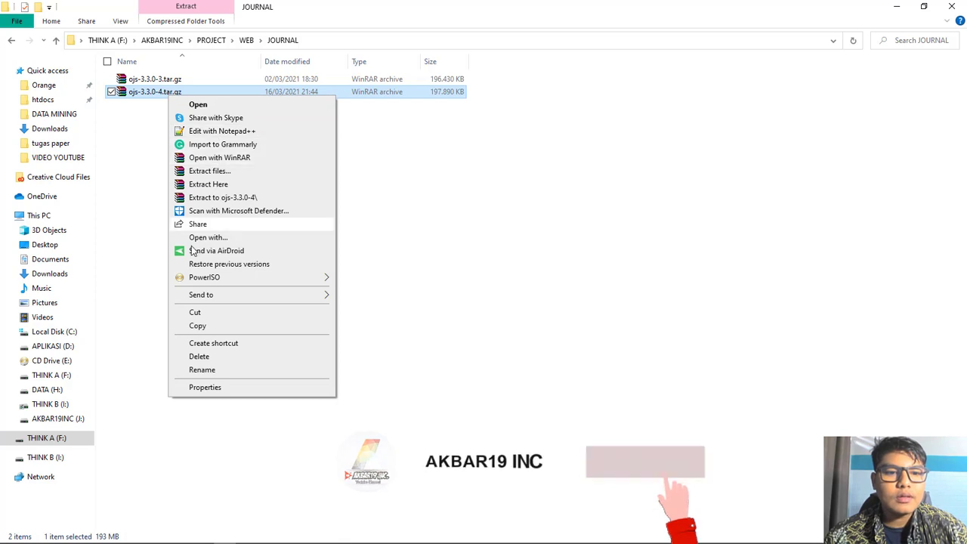
left_click(219, 187)
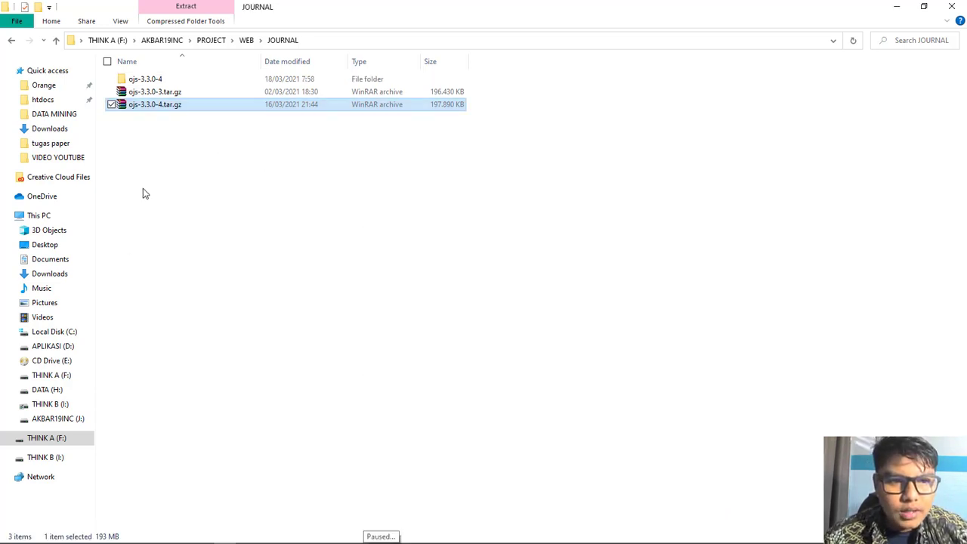
Step: Check the 24 items in the new ojs-3.3.0-4 folder, then return to JOURNAL and select it
double_click(145, 80)
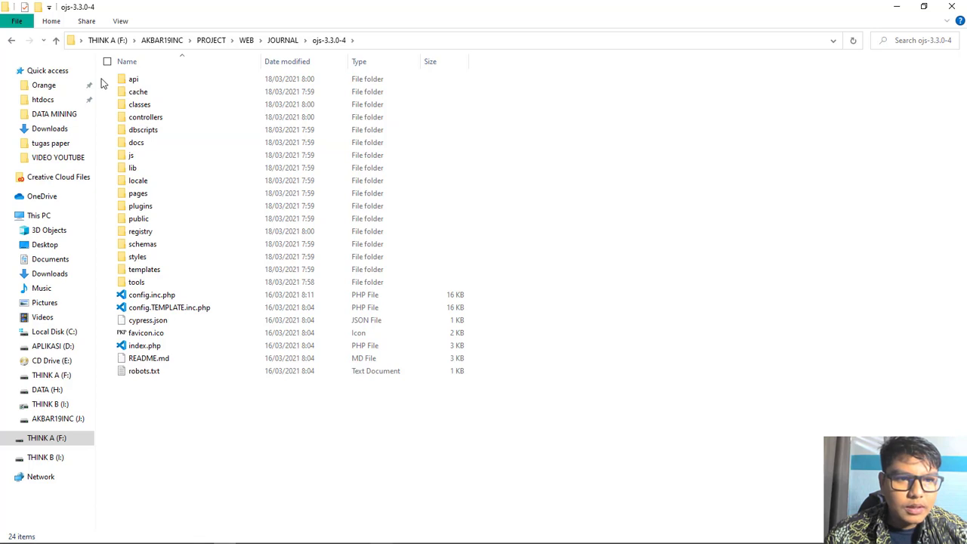
left_click_drag(103, 74, 287, 460)
left_click_drag(184, 466, 234, 86)
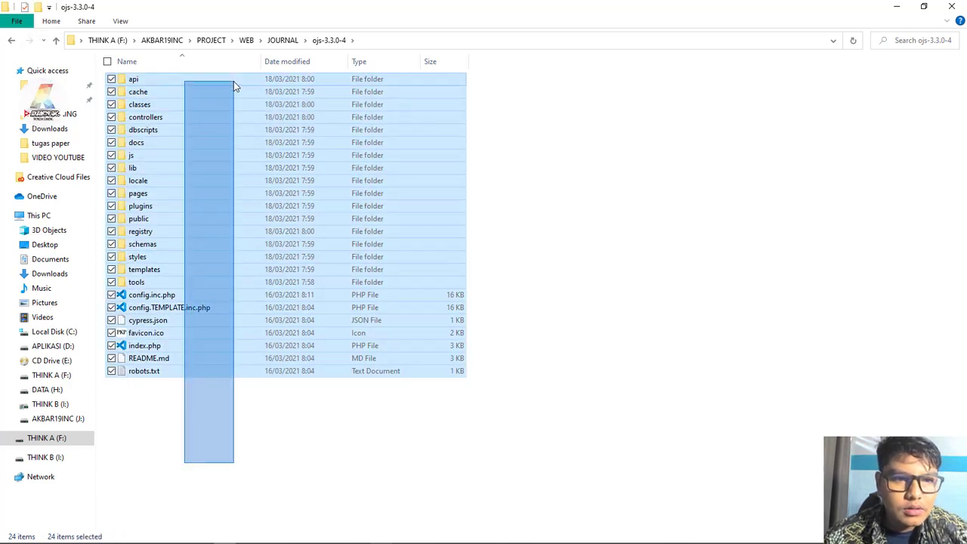
left_click_drag(233, 80, 233, 81)
left_click(267, 408)
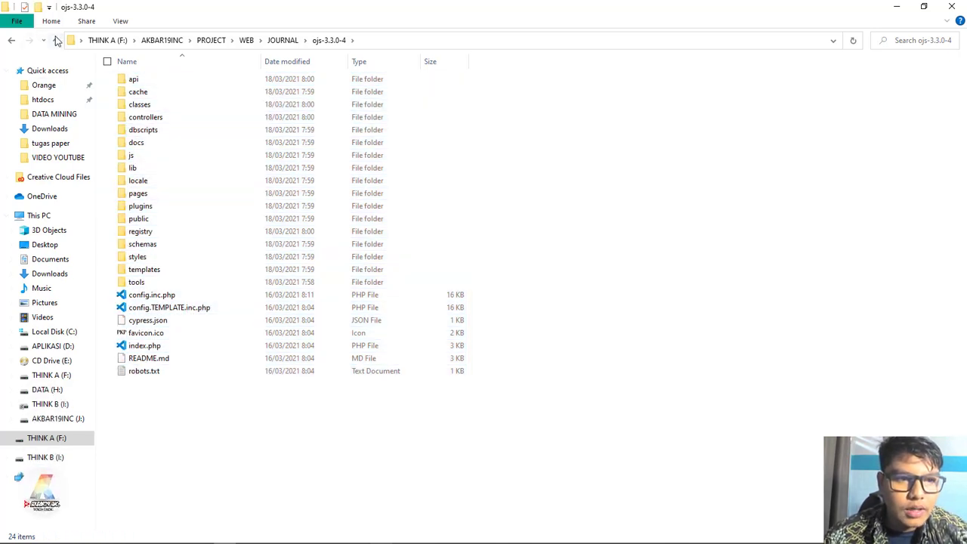
left_click(11, 42)
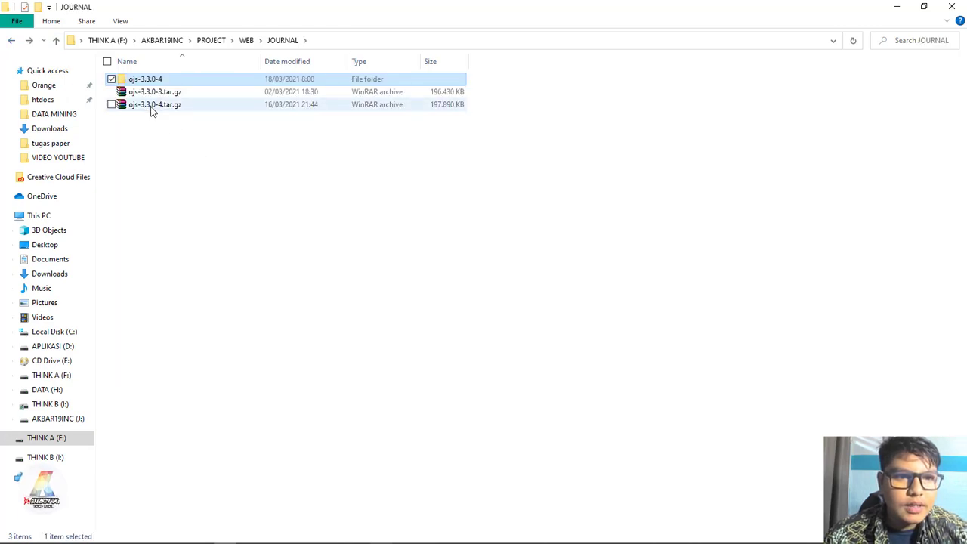
left_click(141, 244)
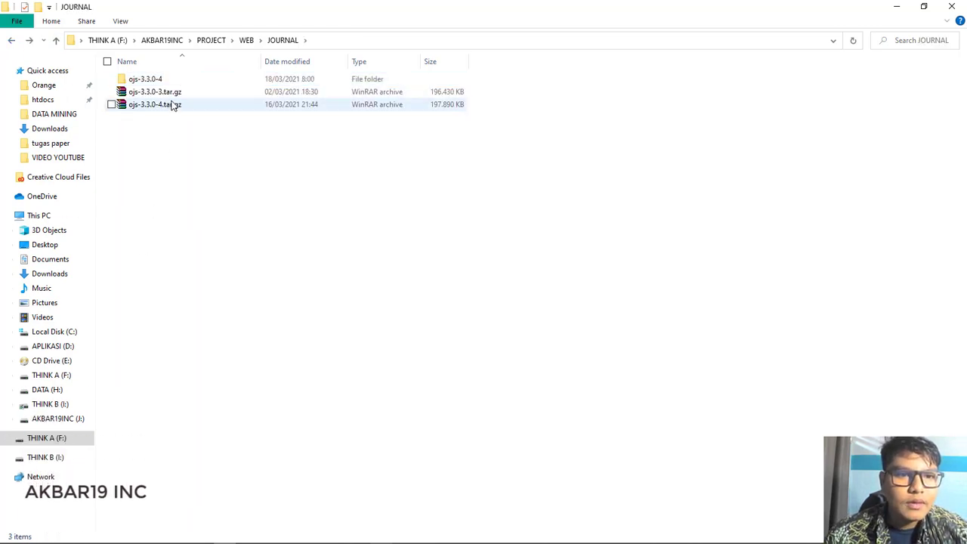
left_click(181, 81)
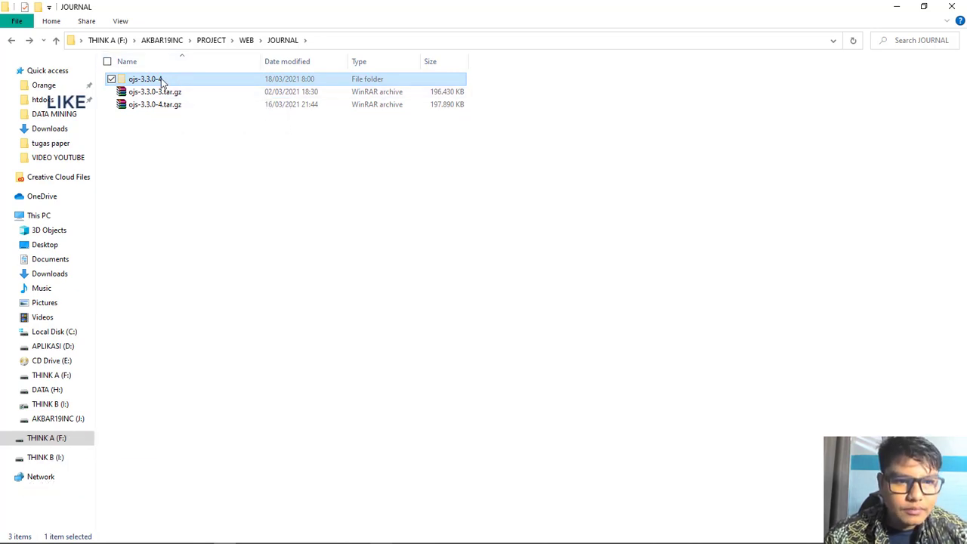
Step: Cut the ojs-3.3.0-4 folder and paste it into C:\xampp\htdocs
right_click(162, 79)
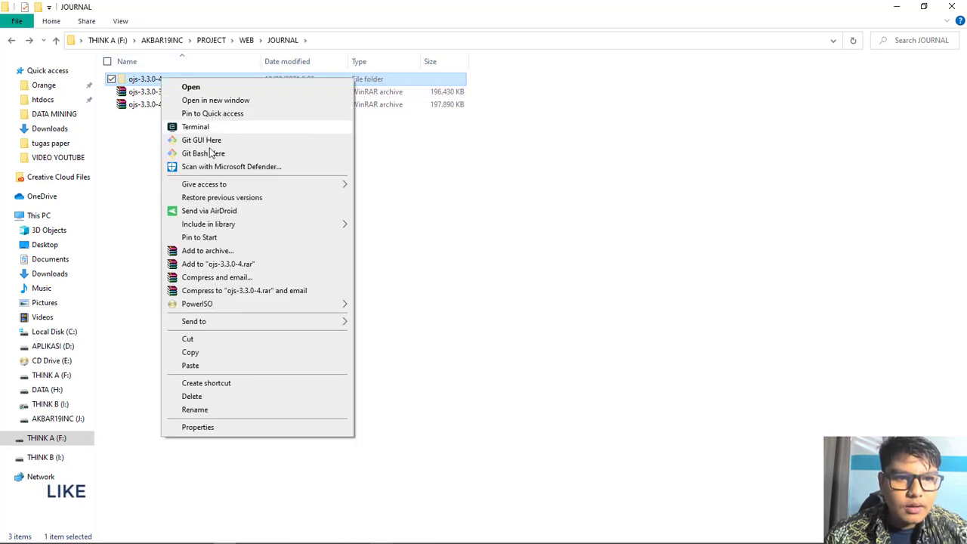
left_click(223, 341)
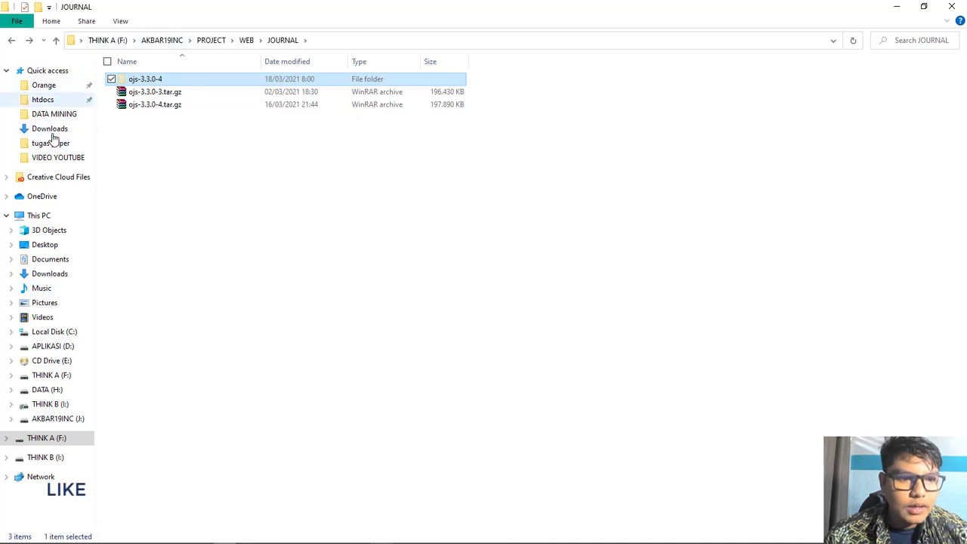
left_click(50, 336)
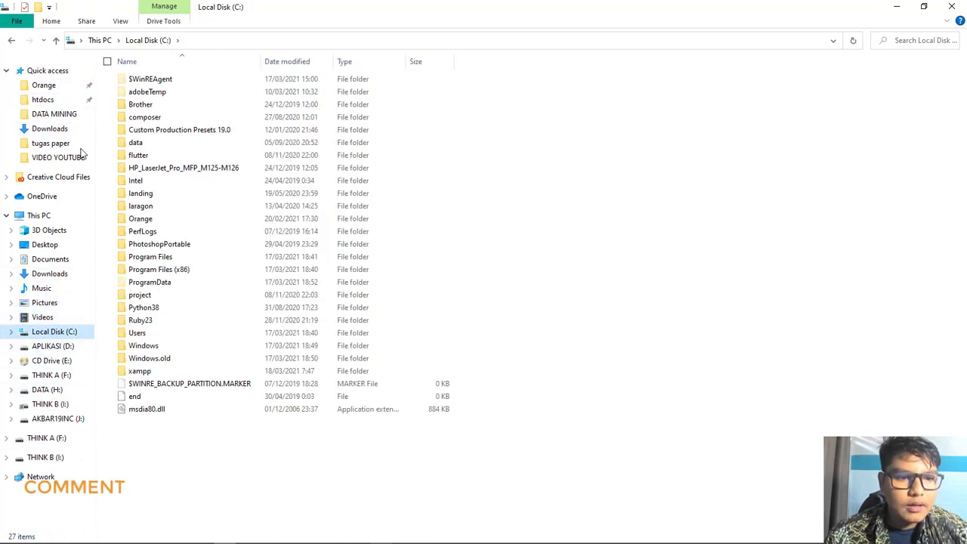
double_click(162, 371)
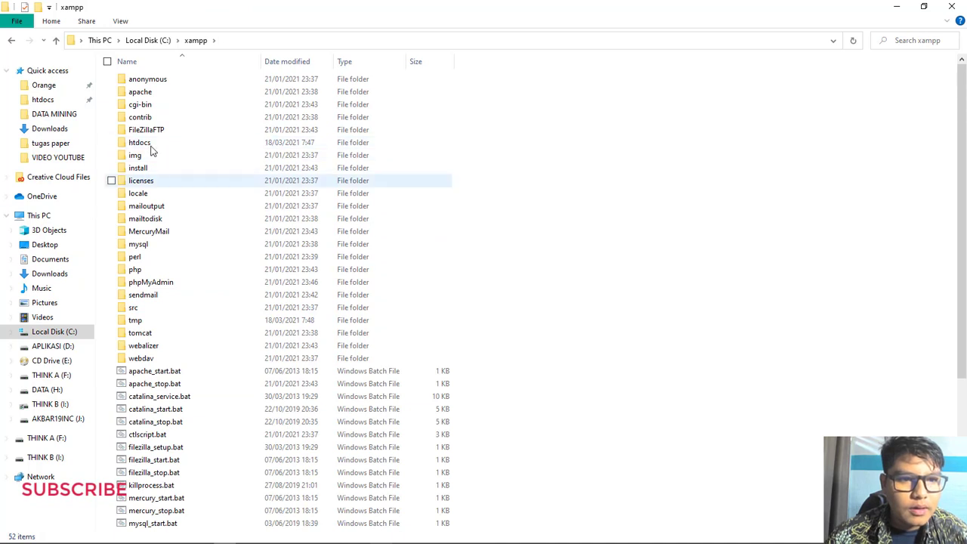
double_click(144, 142)
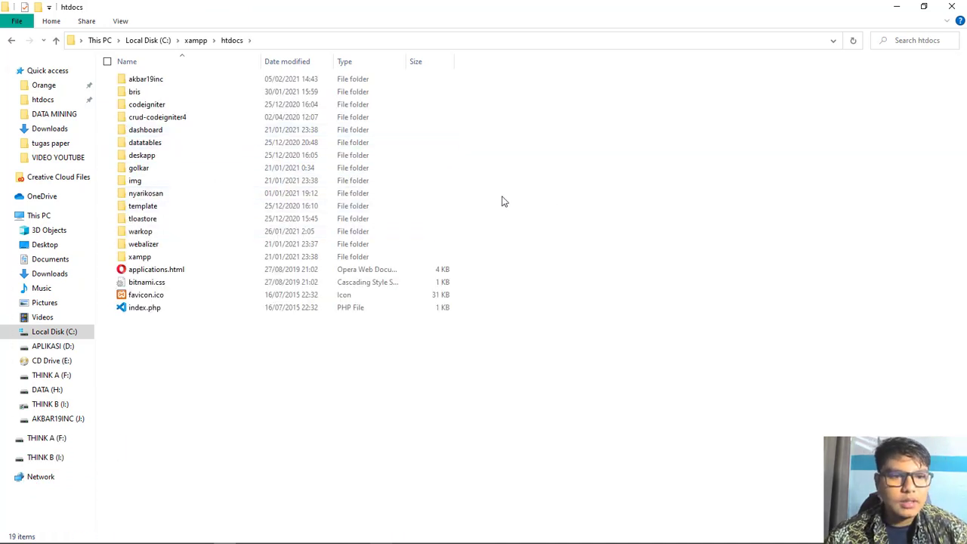
key("ctrl+v")
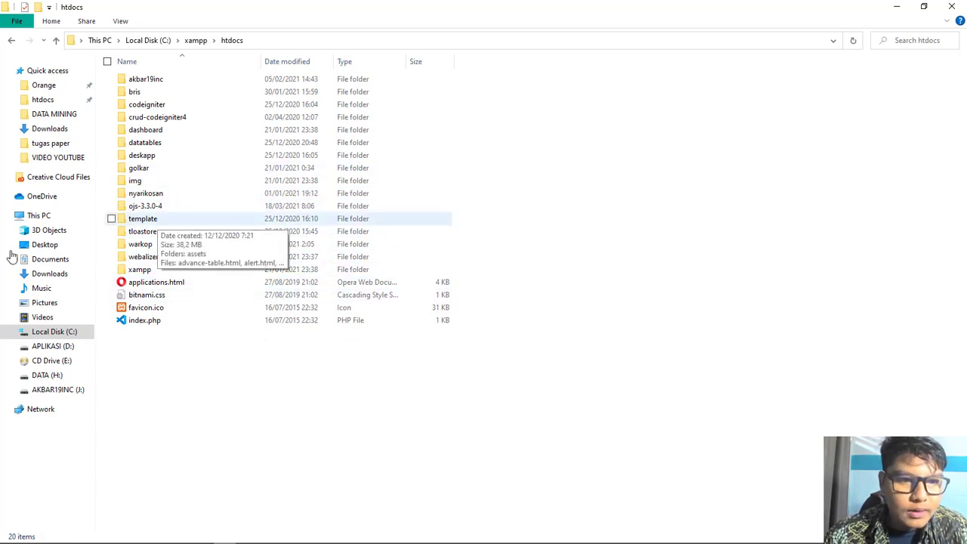
Step: Rename the ojs-3.3.0-4 folder in htdocs to 'ojs'
left_click(166, 213)
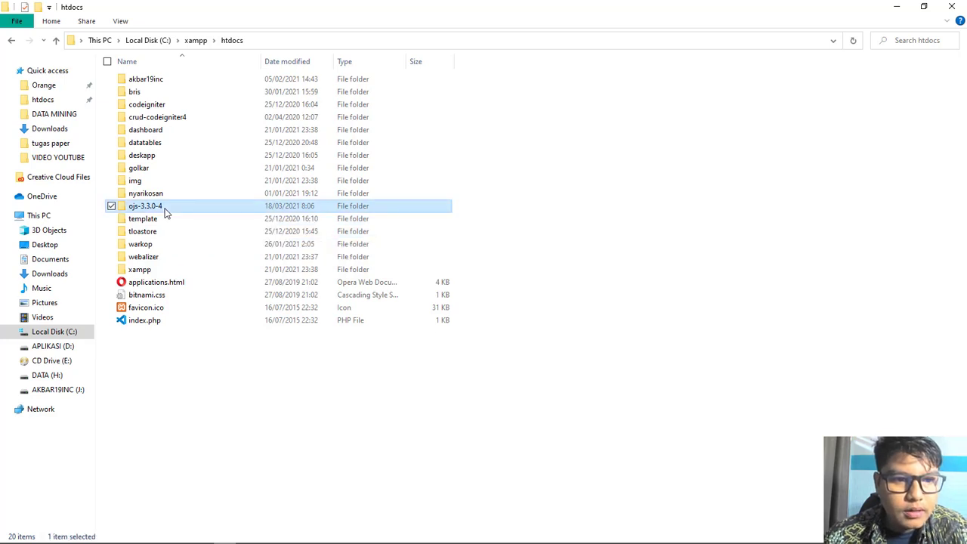
left_click(166, 206)
type("o")
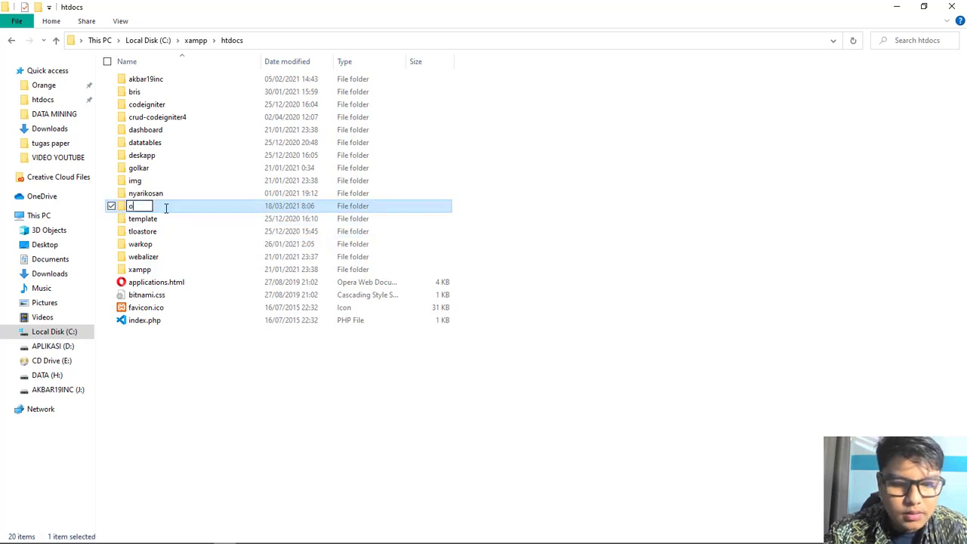
type("js")
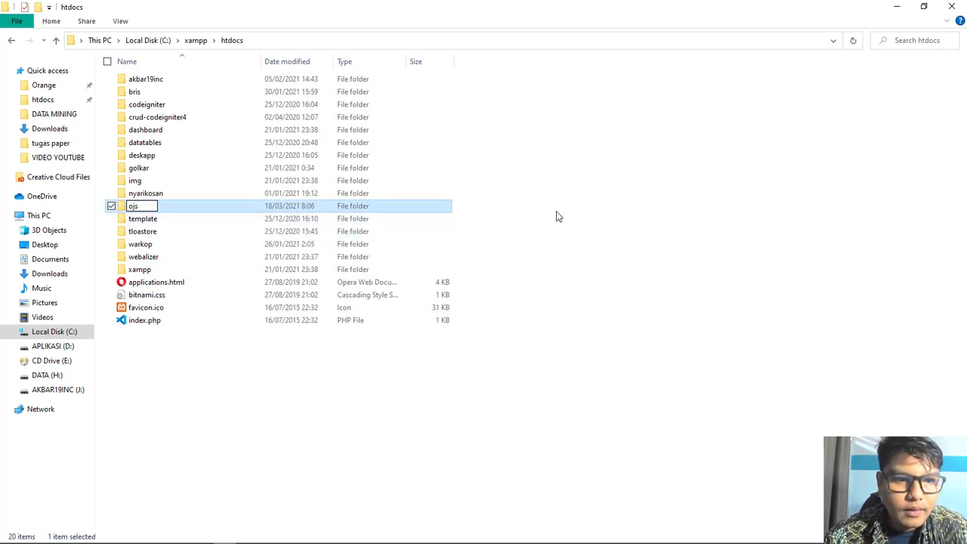
left_click(557, 216)
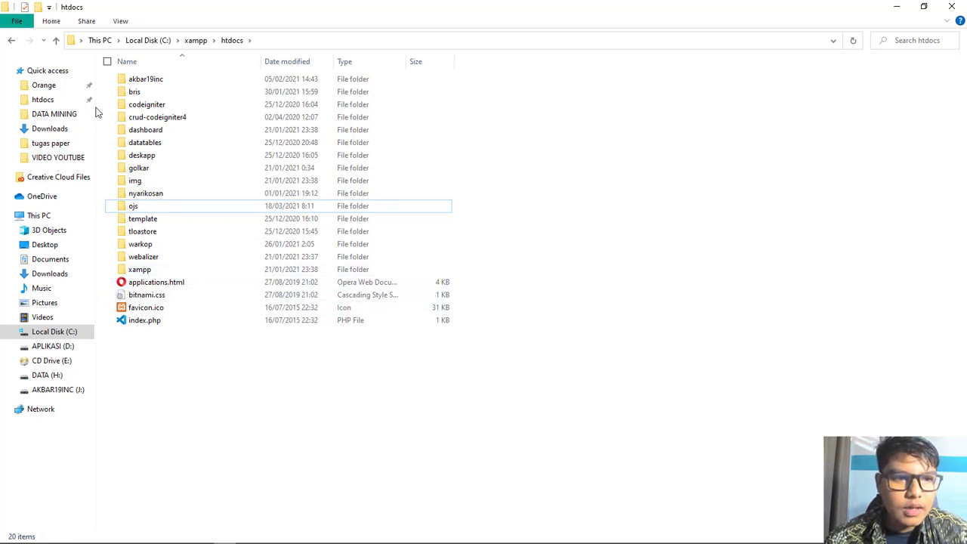
Step: Run xampp-control.exe as administrator, confirm Apache and MySQL are running, then close it
left_click(11, 41)
scroll(188, 466, "down", 5)
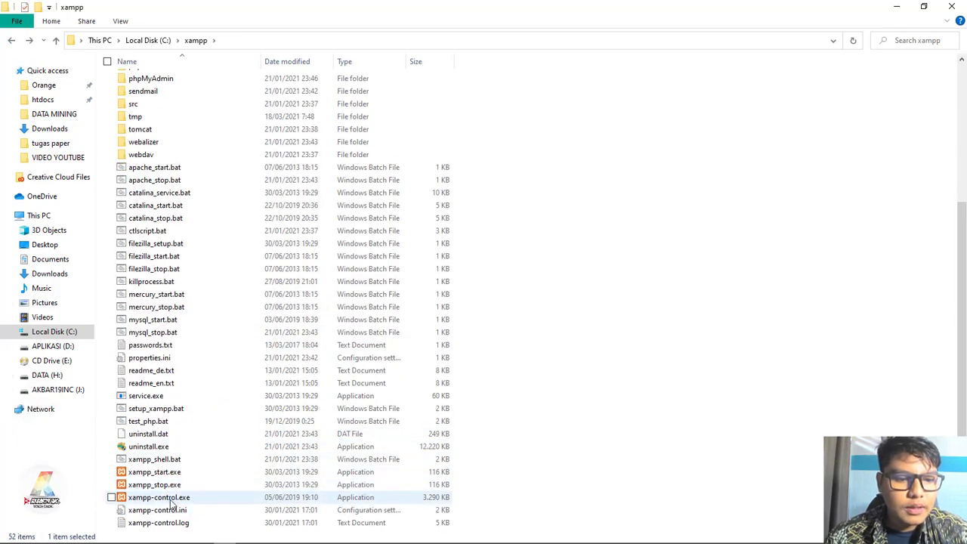
left_click(184, 498)
right_click(184, 502)
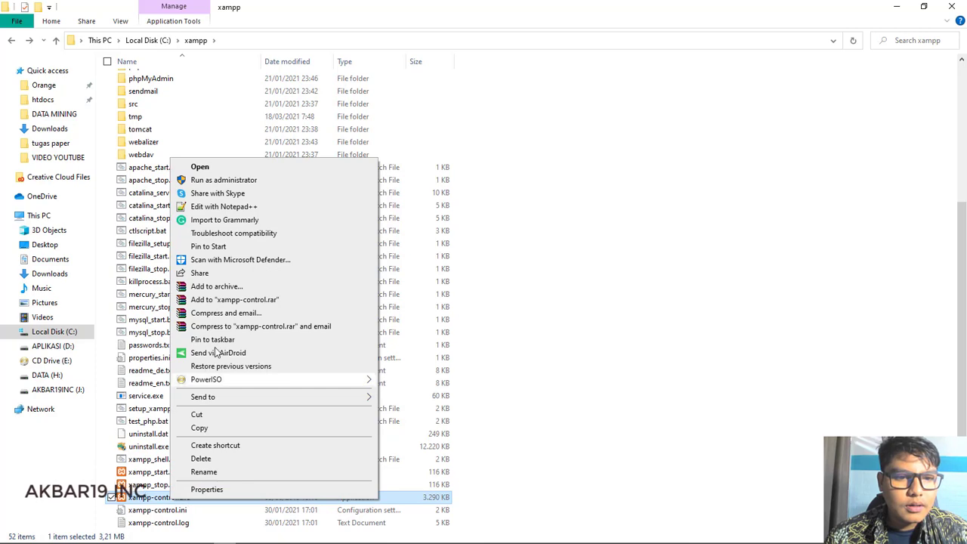
left_click(255, 181)
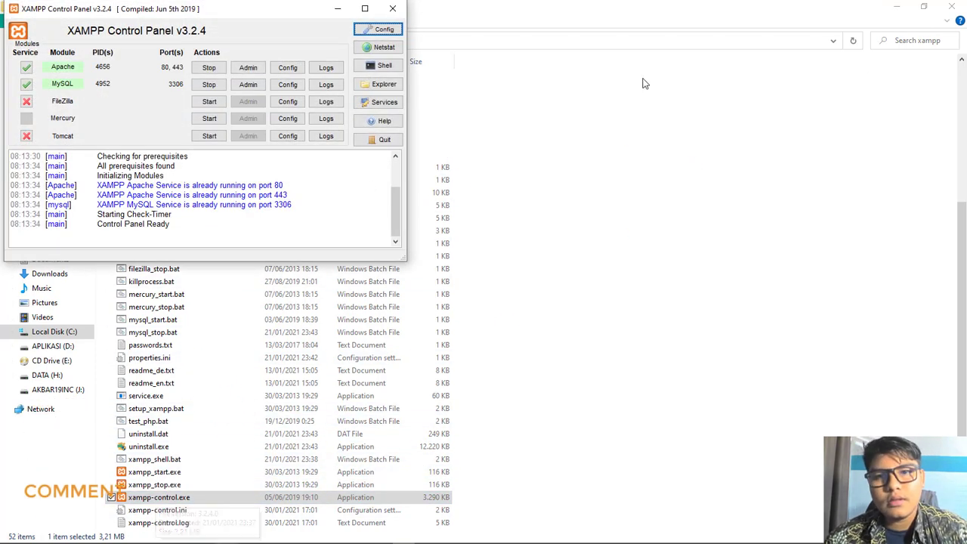
left_click(896, 6)
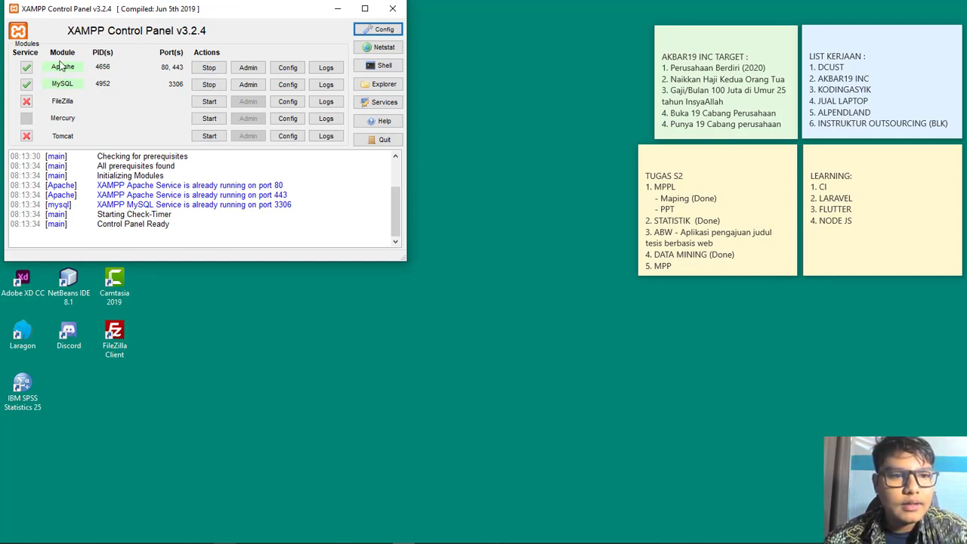
left_click(393, 9)
left_click(300, 97)
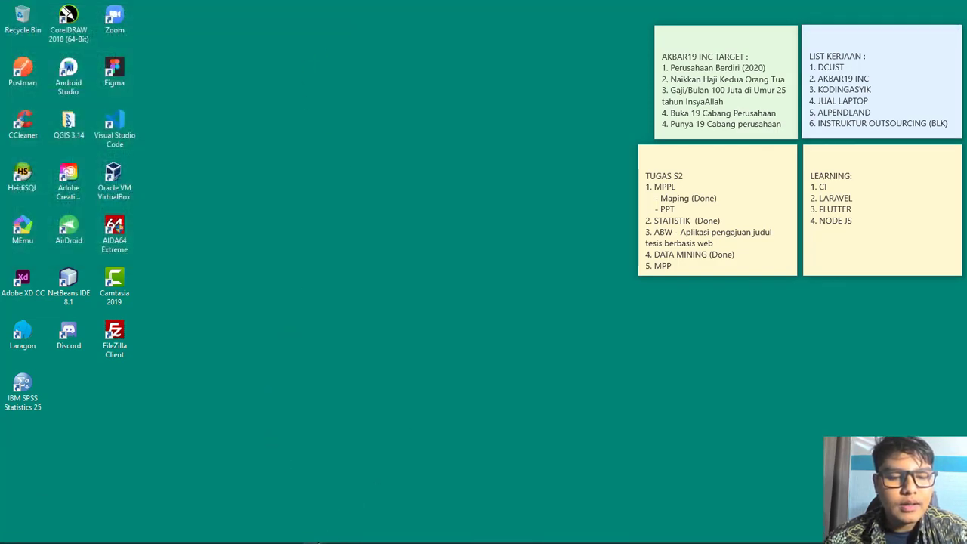
Step: In a new Opera tab, load localhost/ojs to reach the OJS 3.3.0.4 Installation page
mouse_move(314, 535)
left_click(289, 501)
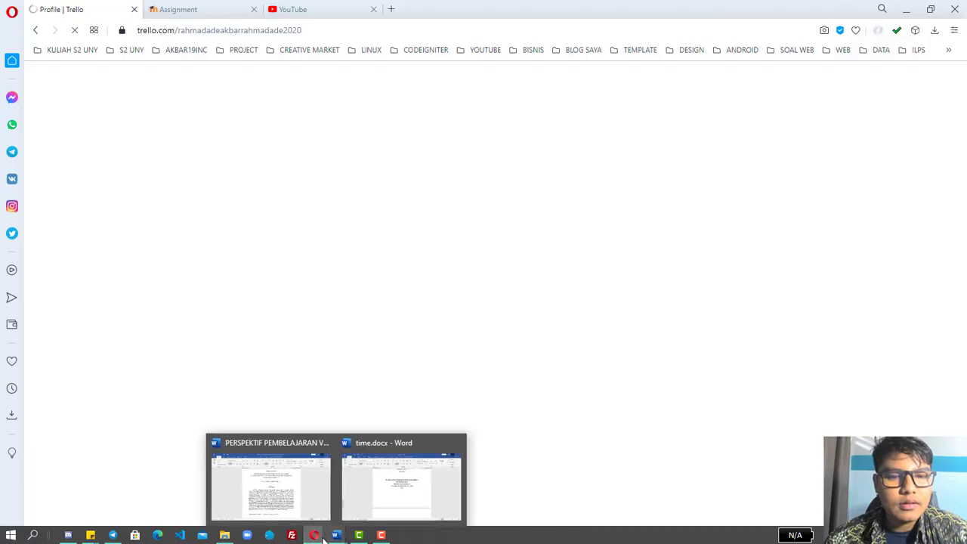
left_click(356, 479)
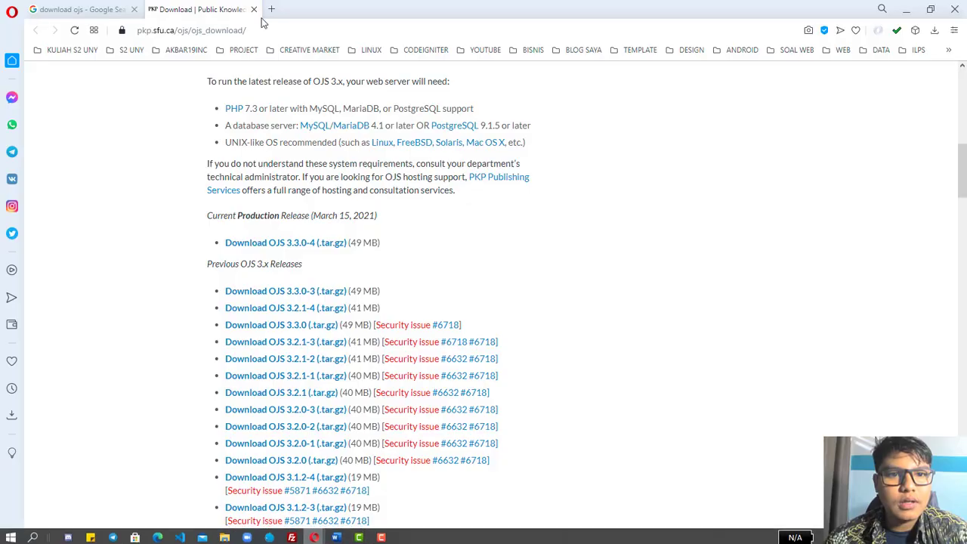
left_click(271, 9)
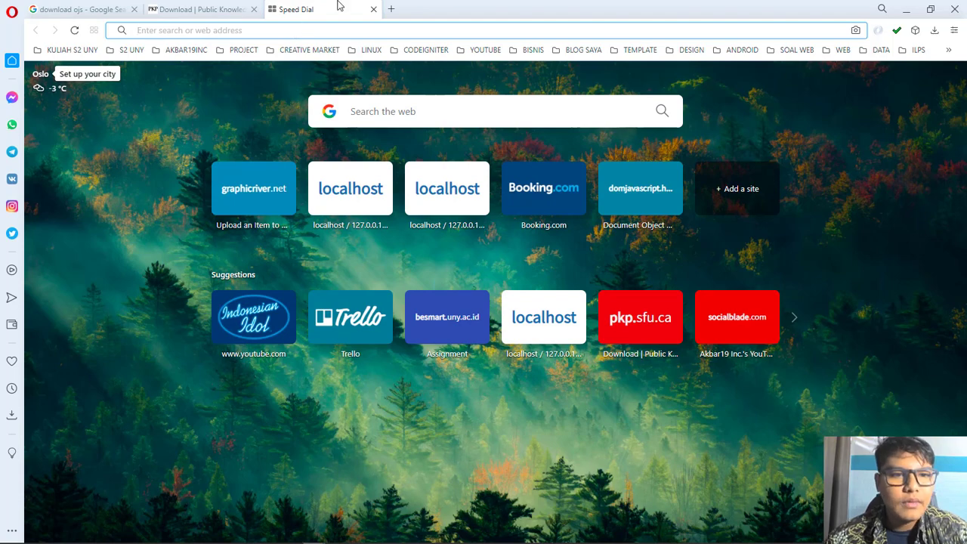
type("loca")
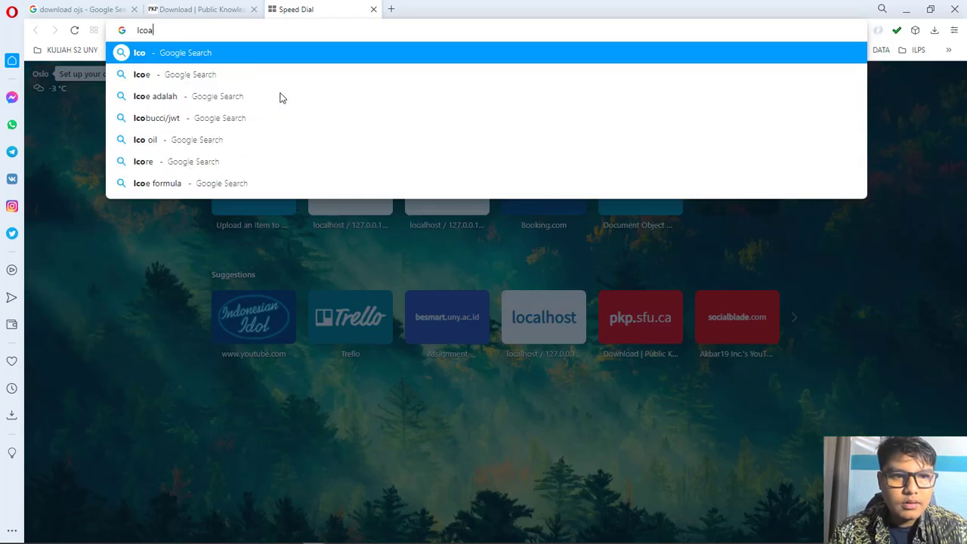
key("BackSpace")
key("BackSpace")
key("BackSpace")
key("BackSpace")
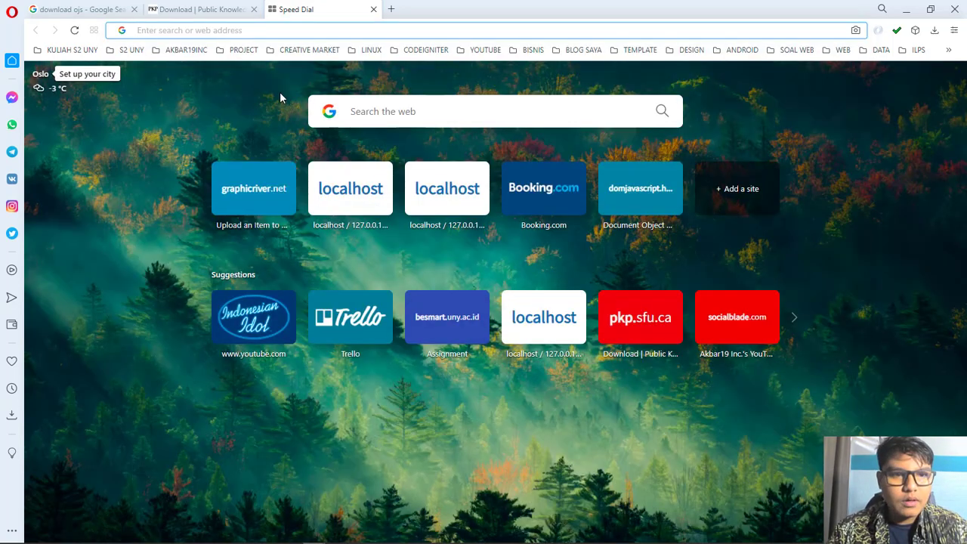
type("localhost/")
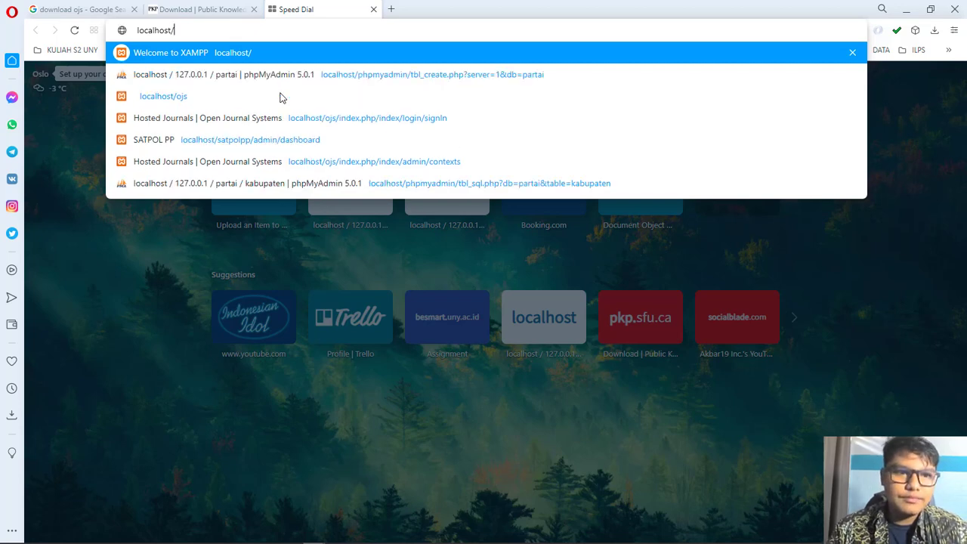
type("ojs")
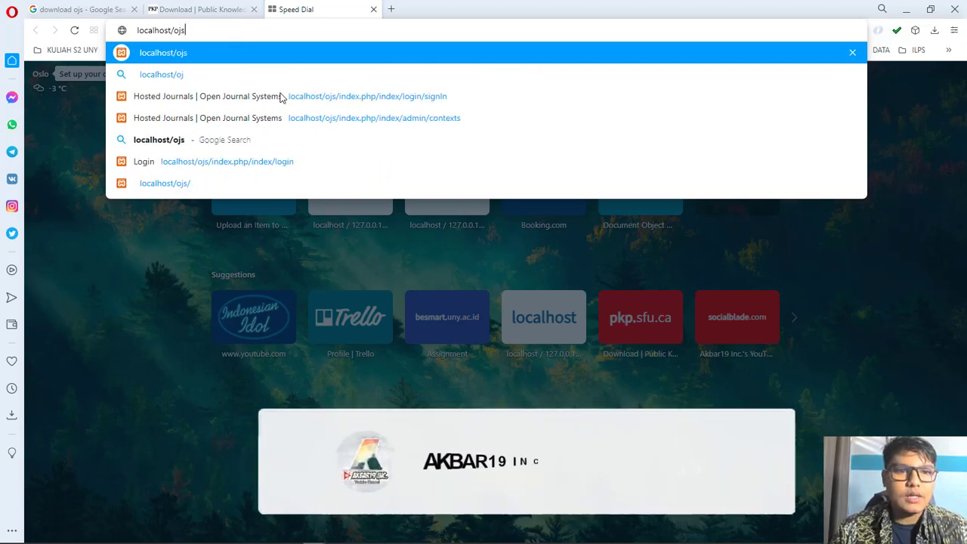
key("Return")
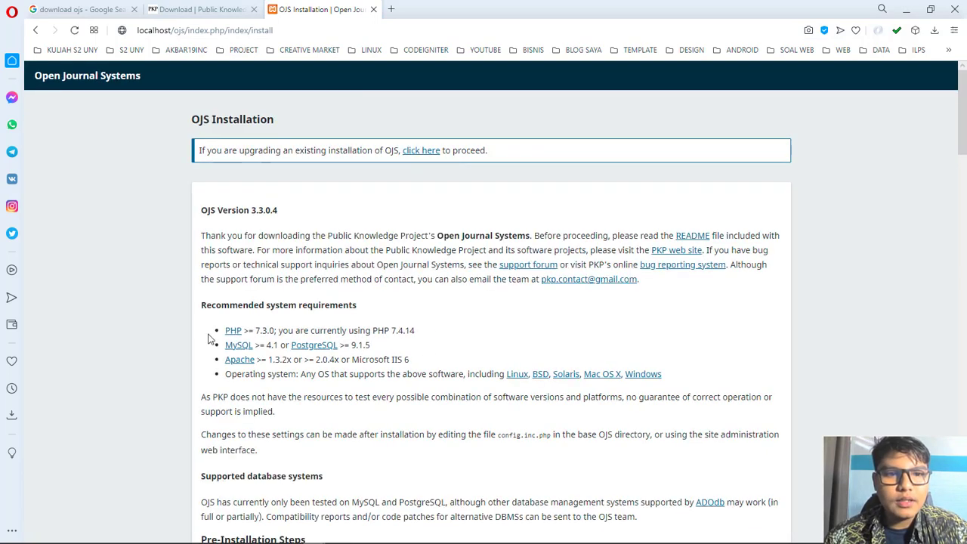
scroll(610, 352, "down", 11)
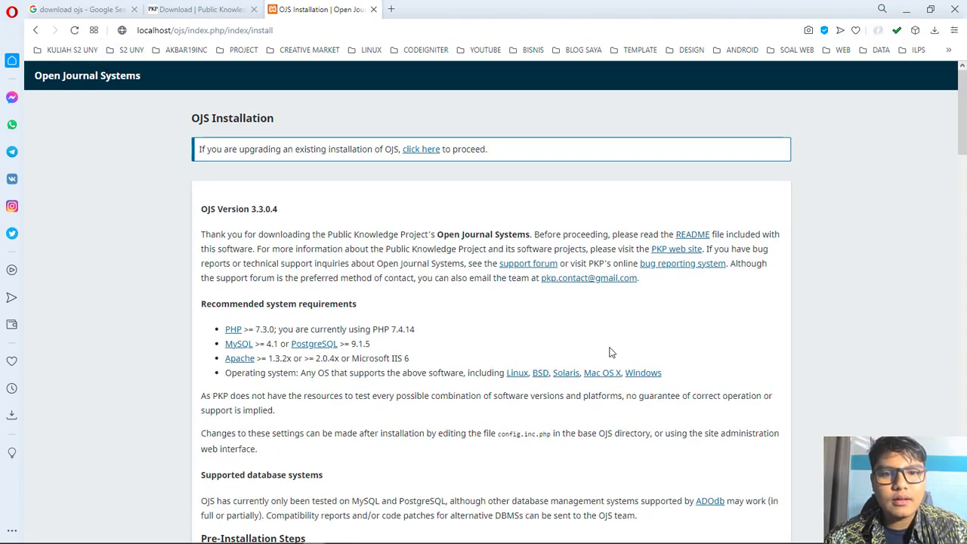
scroll(533, 438, "up", 12)
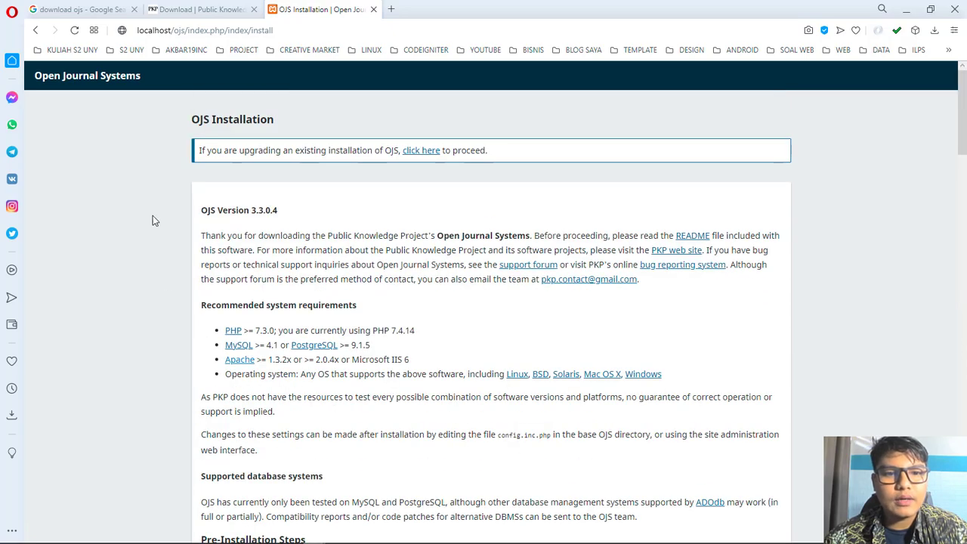
scroll(397, 343, "down", 10)
scroll(445, 259, "up", 4)
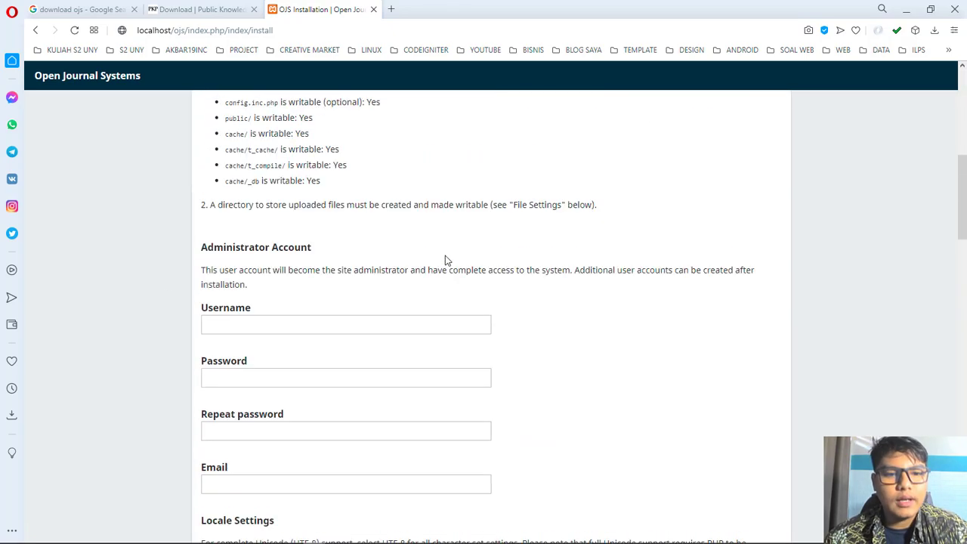
scroll(355, 291, "up", 5)
scroll(231, 300, "down", 6)
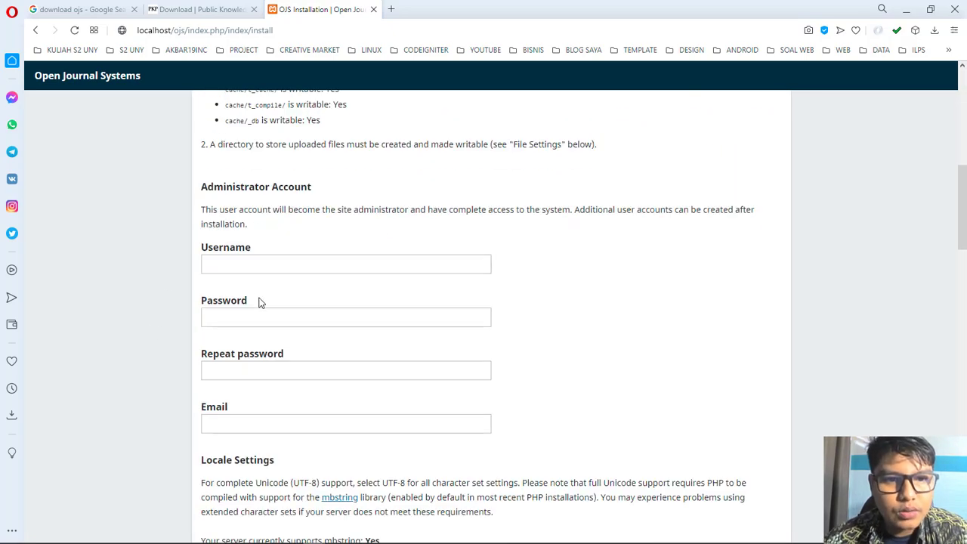
scroll(242, 300, "up", 7)
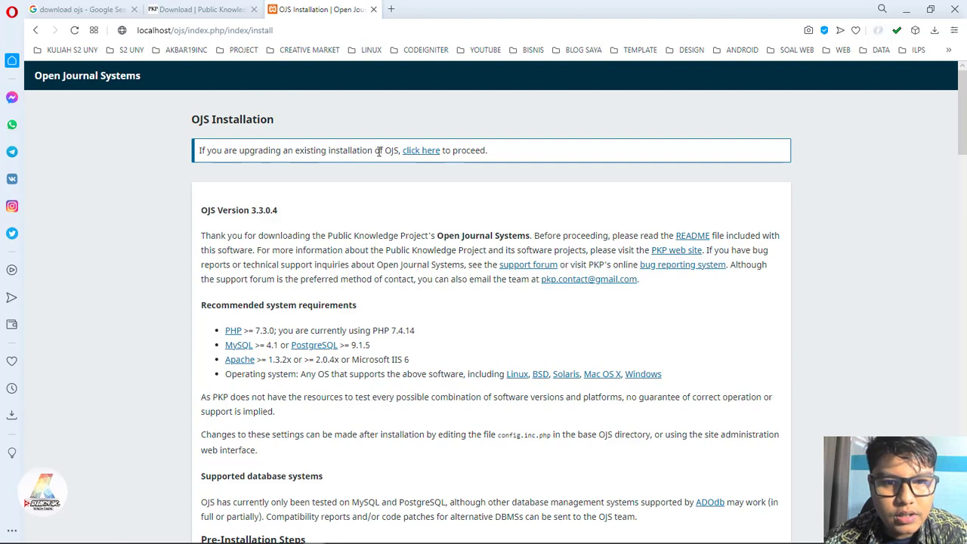
scroll(217, 143, "down", 1)
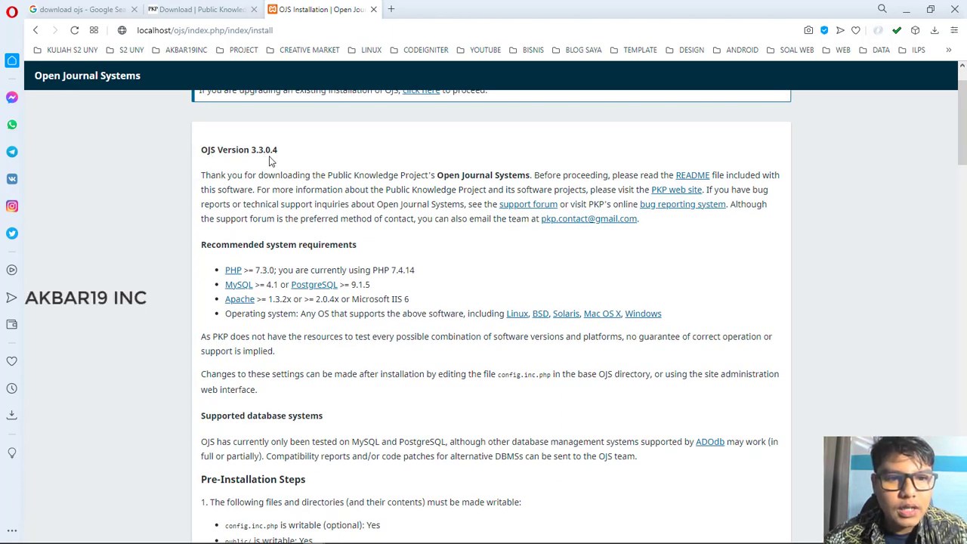
scroll(253, 223, "down", 1)
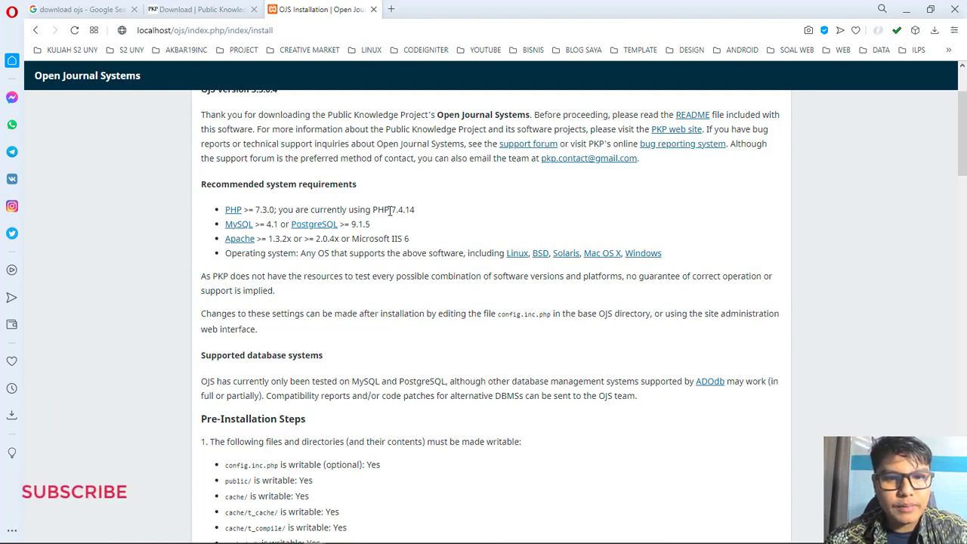
left_click_drag(389, 210, 426, 218)
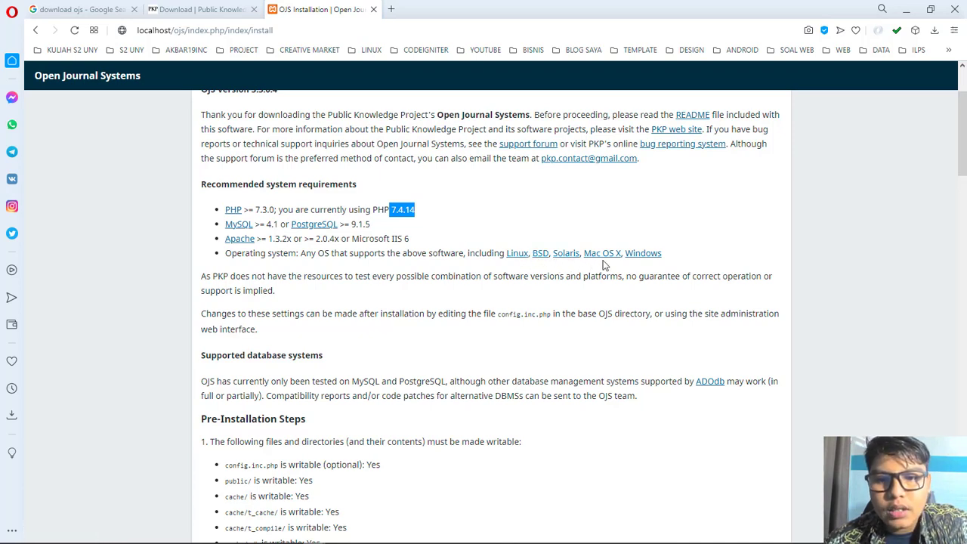
scroll(221, 341, "down", 5)
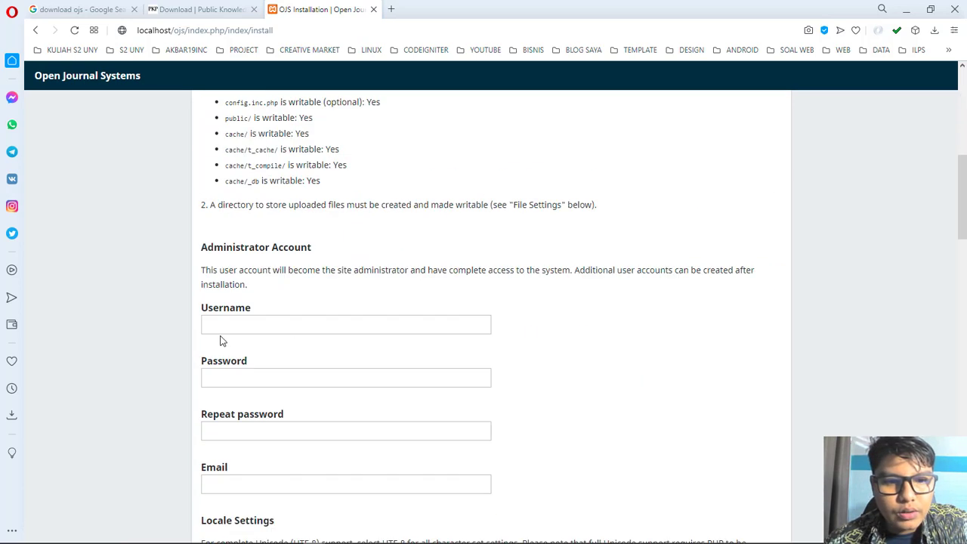
scroll(221, 341, "up", 4)
scroll(261, 264, "down", 4)
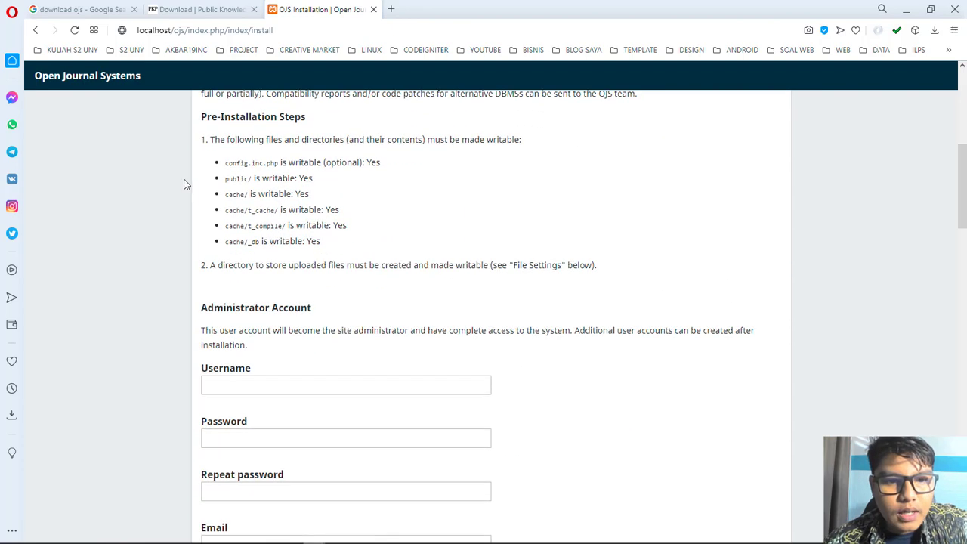
scroll(250, 311, "down", 2)
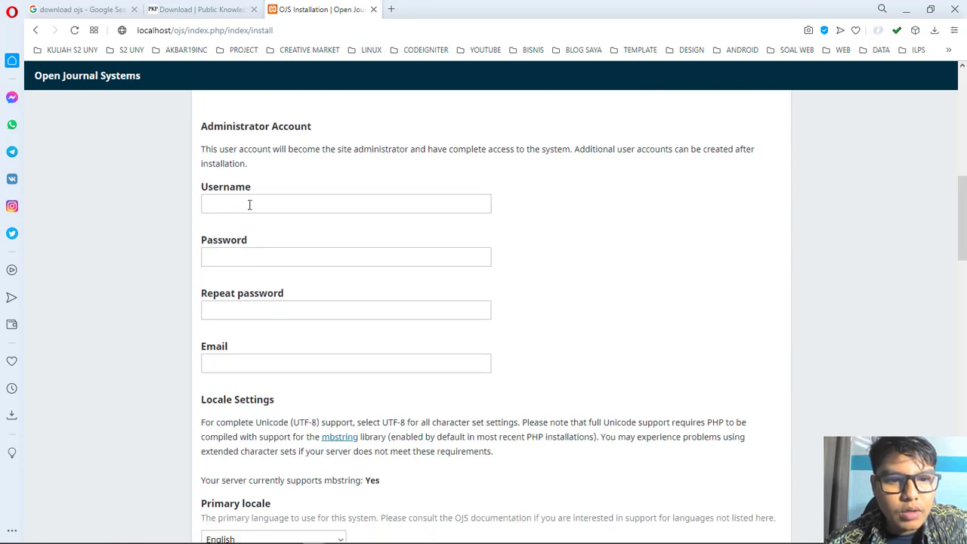
Step: Enter the administrator username and account password
left_click(250, 204)
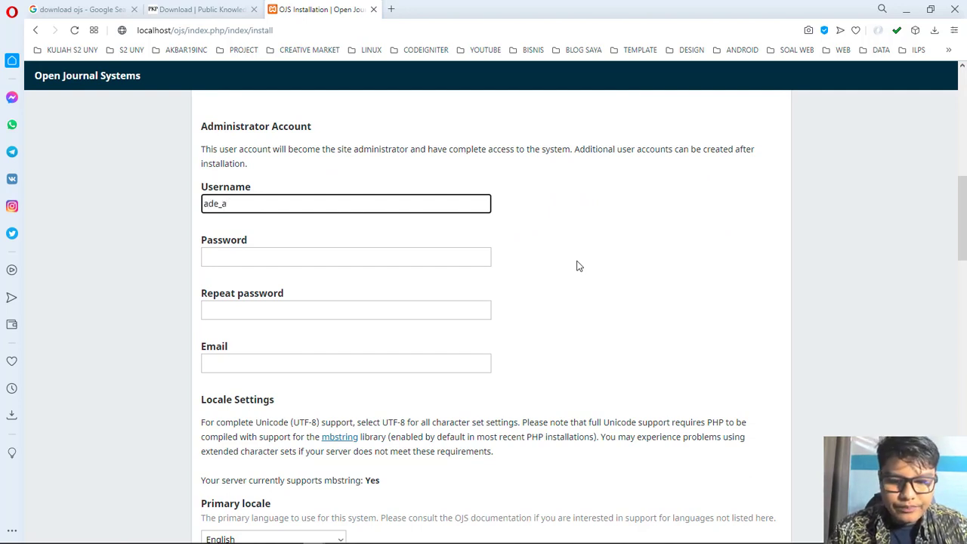
left_click(305, 257)
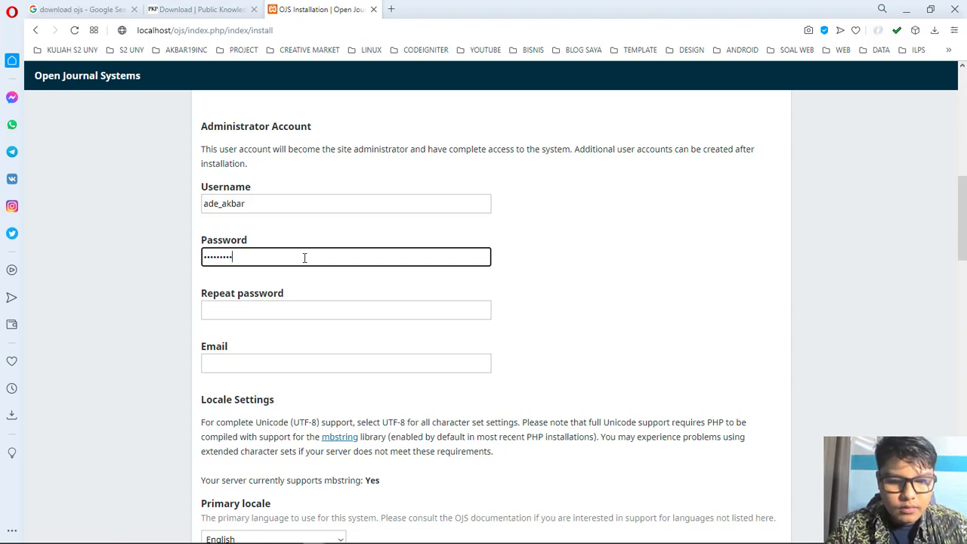
type("123")
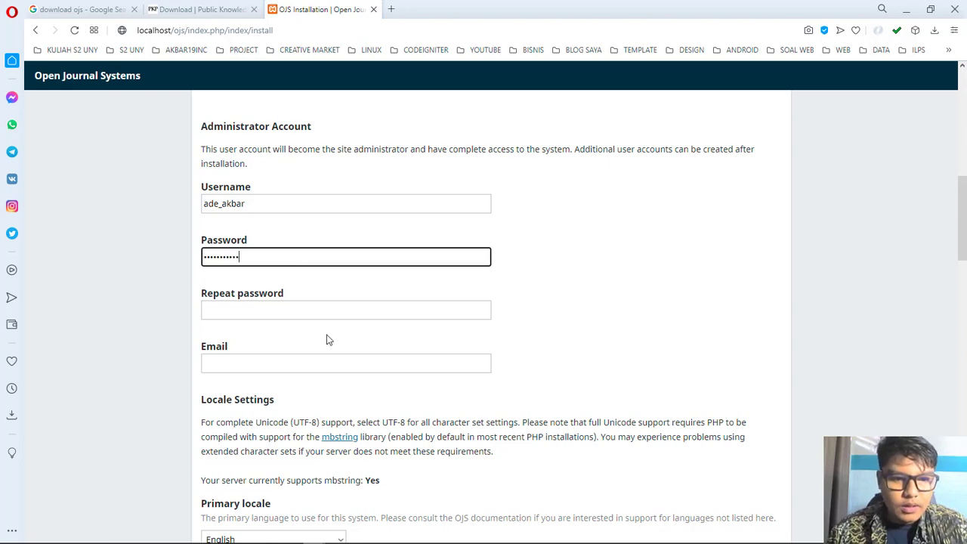
Step: Repeat the password and fill in the administrator's e-mail address
left_click(300, 309)
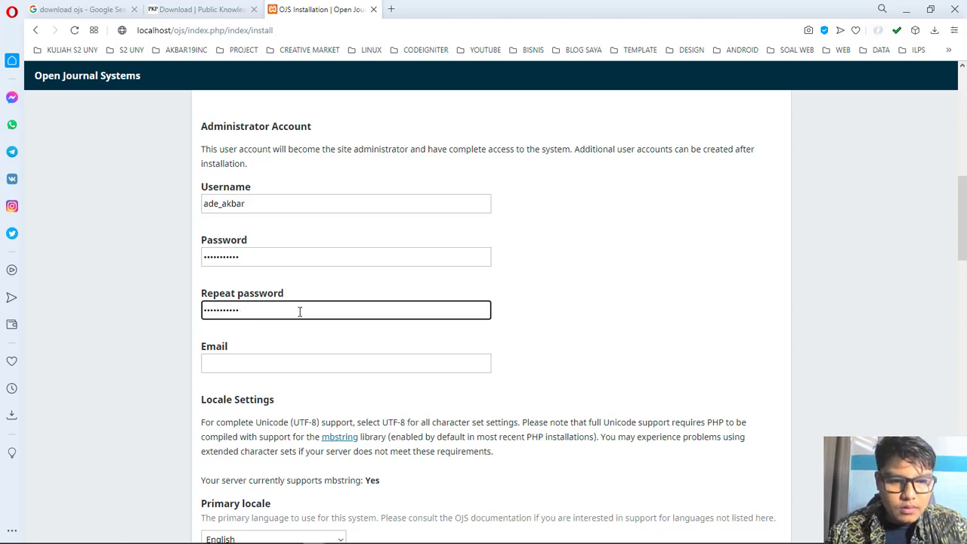
scroll(300, 311, "down", 3)
key("Tab")
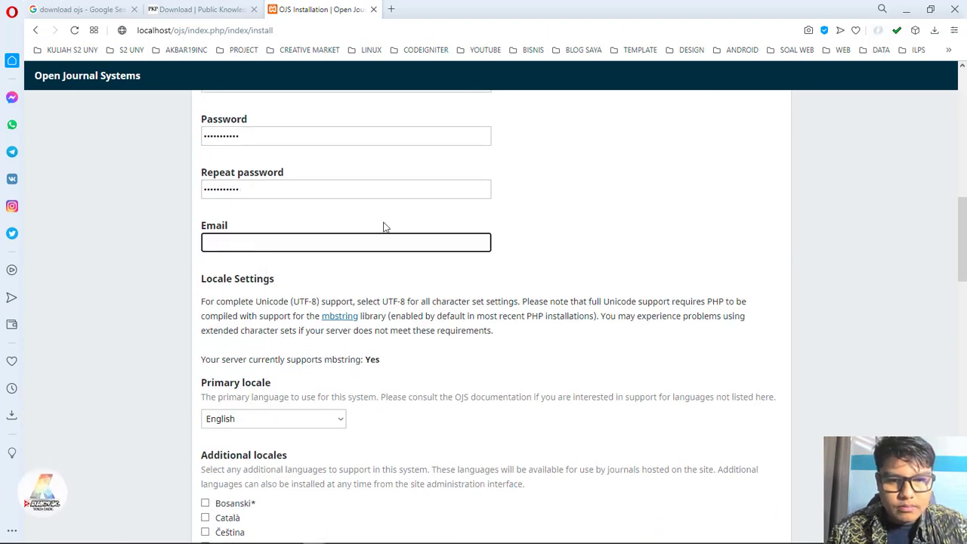
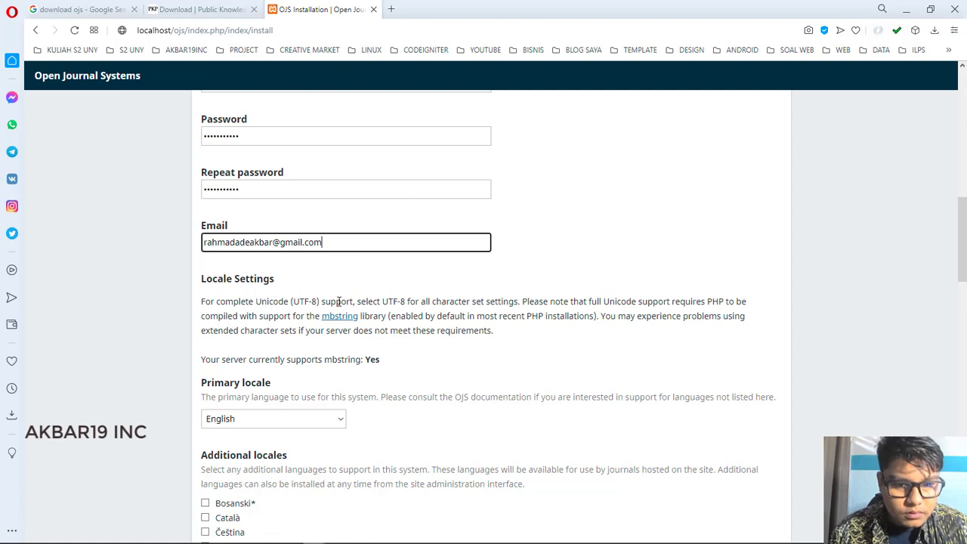
scroll(352, 283, "down", 3)
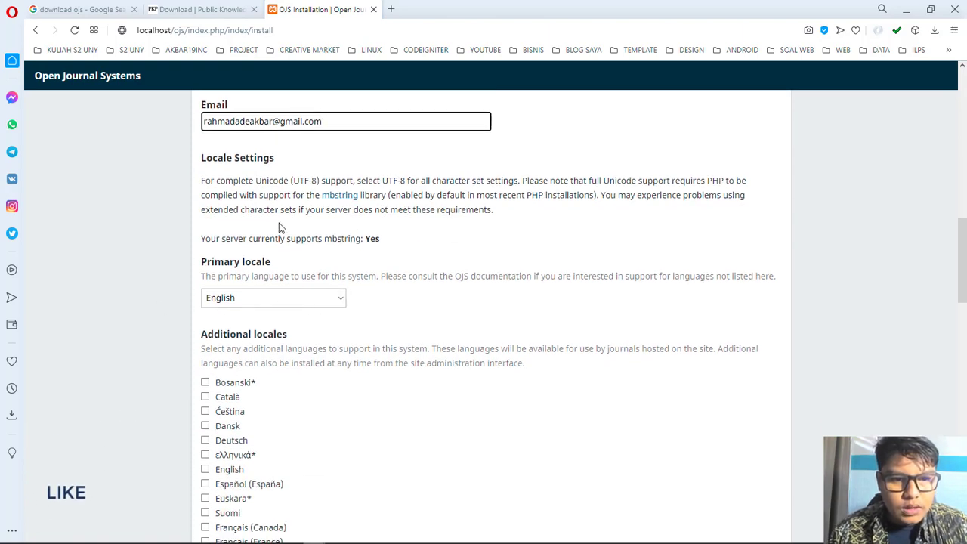
Step: Keep English as the primary locale
scroll(244, 248, "down", 1)
left_click(257, 238)
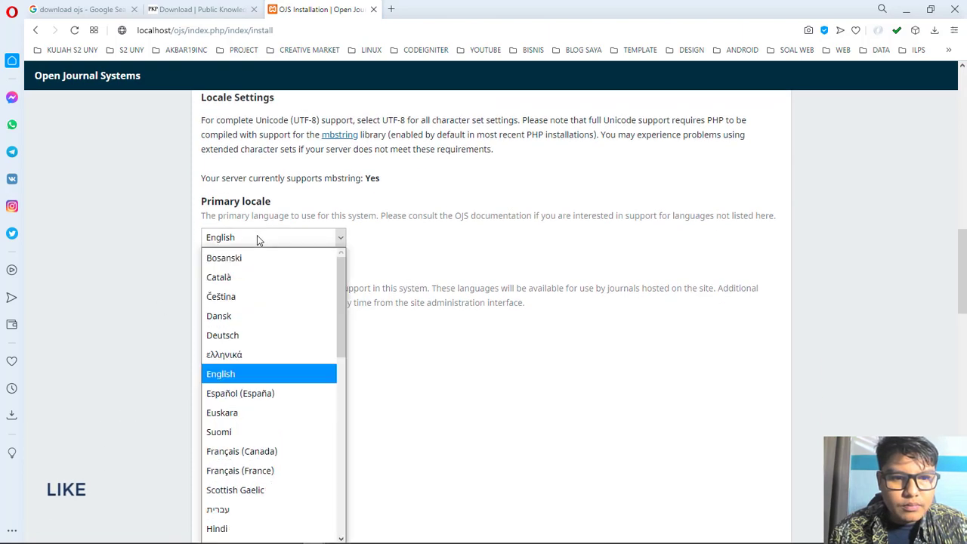
left_click(257, 237)
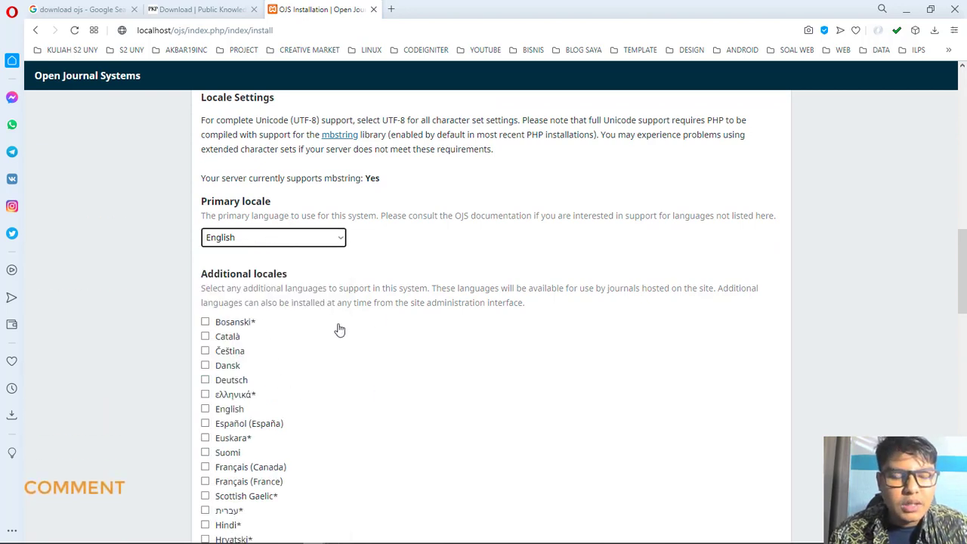
left_click(331, 241)
left_click(328, 234)
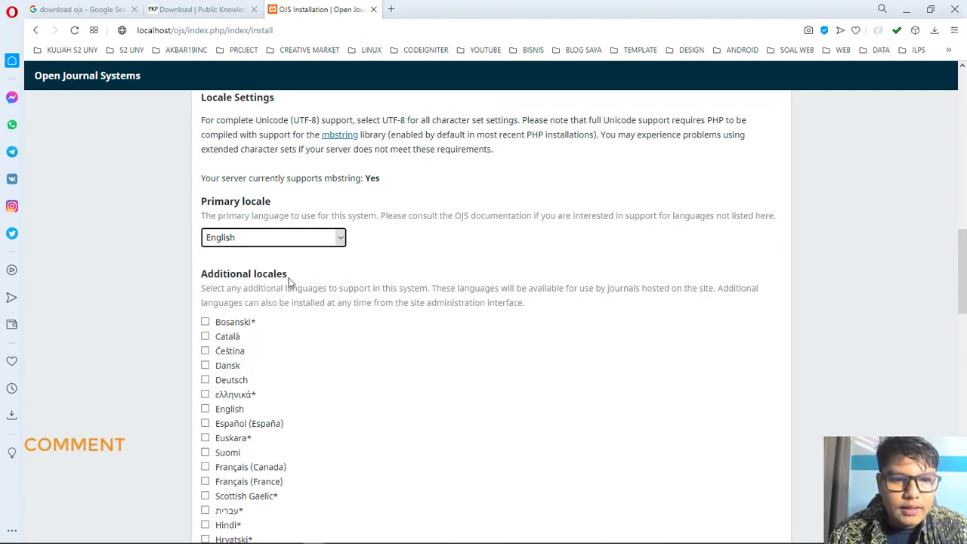
scroll(231, 285, "down", 3)
scroll(227, 242, "up", 1)
scroll(225, 202, "up", 1)
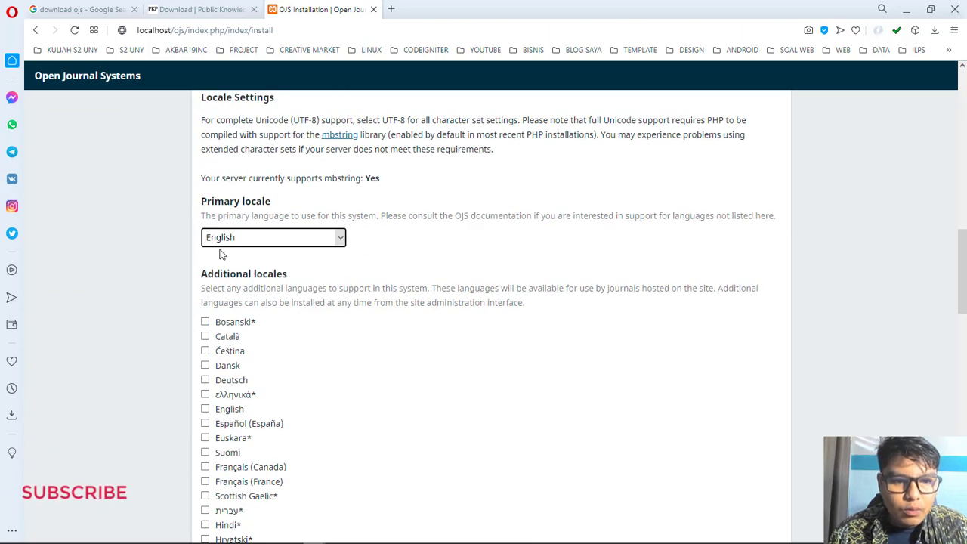
scroll(220, 253, "down", 2)
scroll(206, 142, "up", 1)
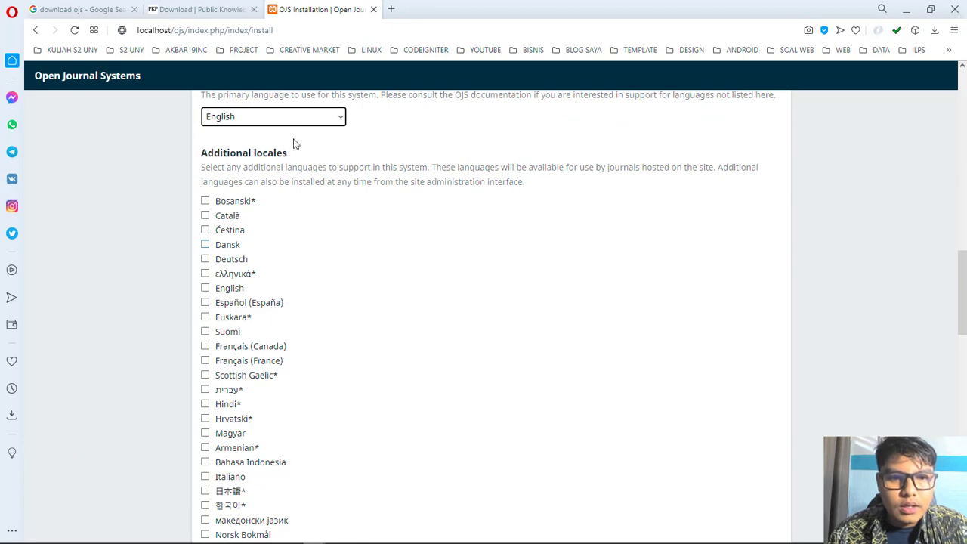
scroll(270, 194, "down", 10)
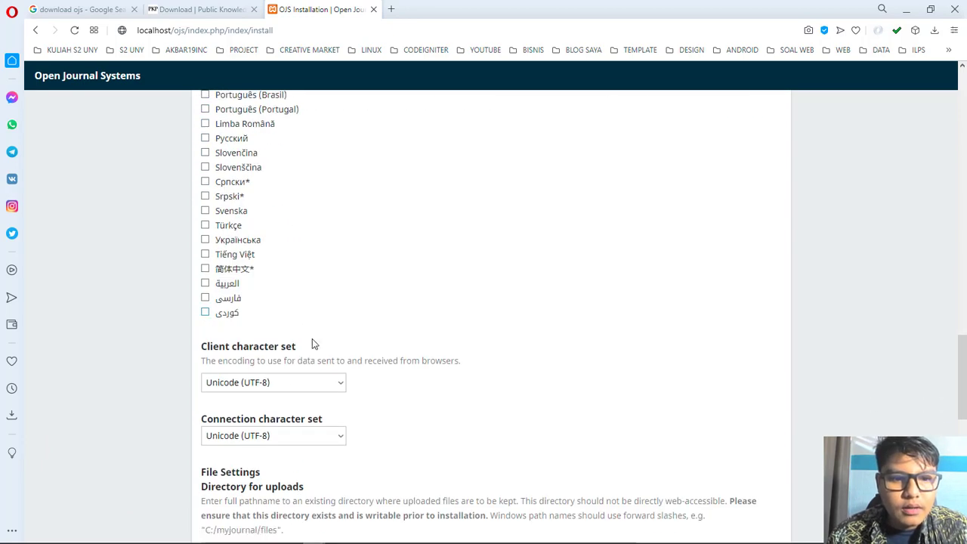
scroll(235, 297, "up", 7)
scroll(235, 297, "up", 4)
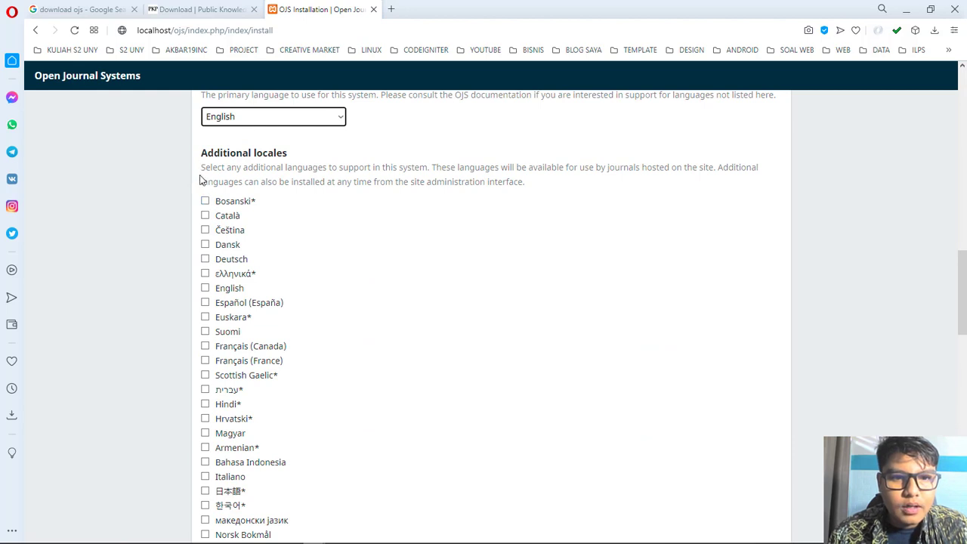
Step: Check additional locales Bosanski, Català, Scottish Gaelic, Hebrew, Hindi, Hrvatski, Magyar, Armenian, Bahasa Indonesia, Italiano
left_click(205, 202)
left_click(205, 216)
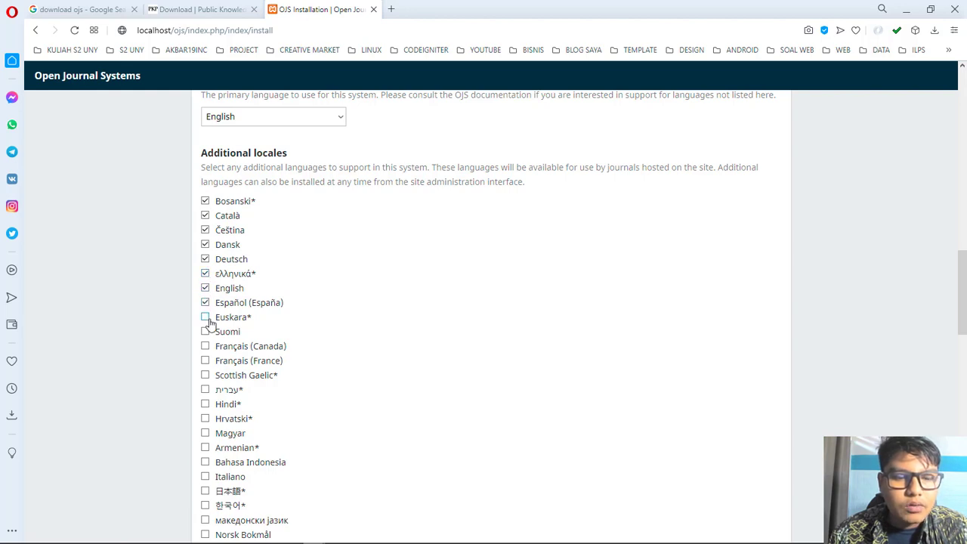
scroll(210, 322, "down", 1)
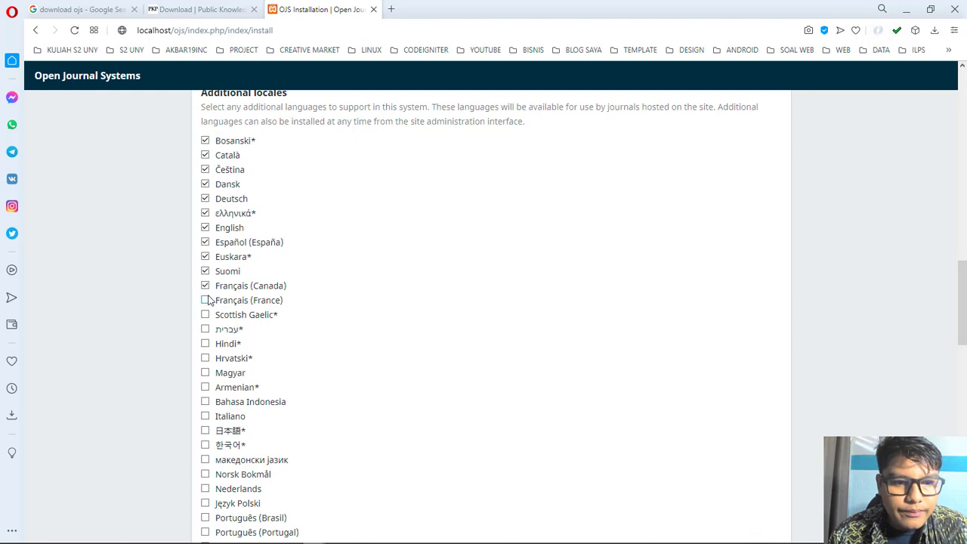
scroll(208, 302, "down", 1)
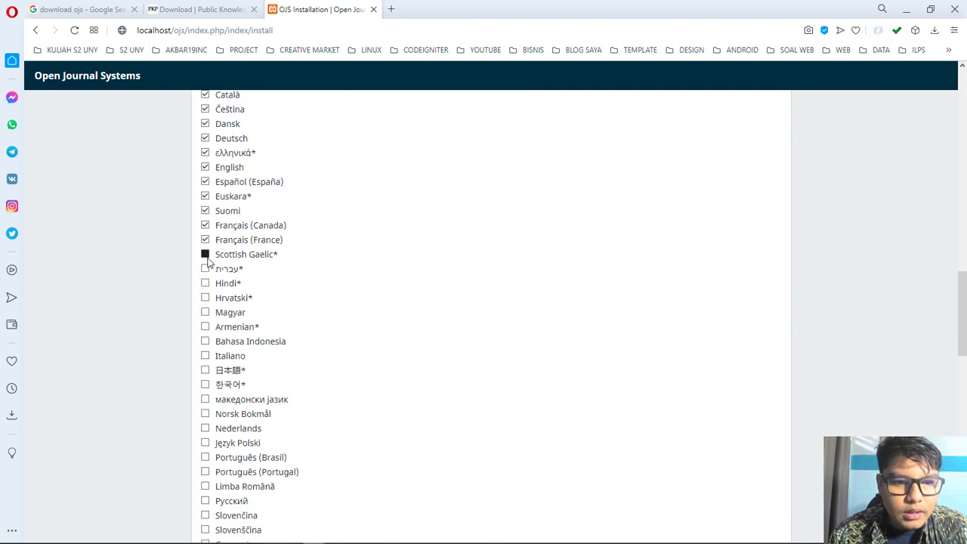
left_click(206, 256)
left_click(206, 270)
left_click(207, 284)
left_click(206, 298)
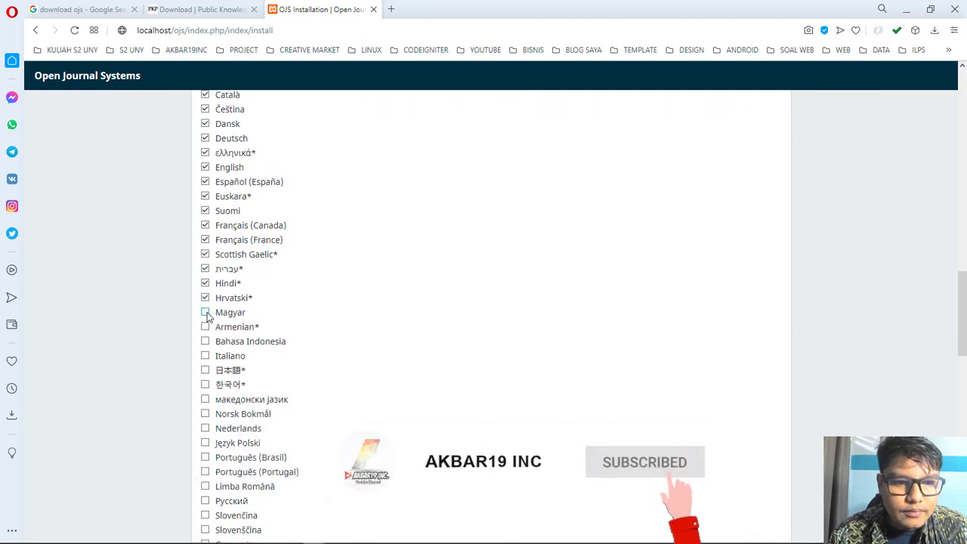
left_click(207, 312)
left_click(206, 327)
left_click(206, 341)
left_click(206, 356)
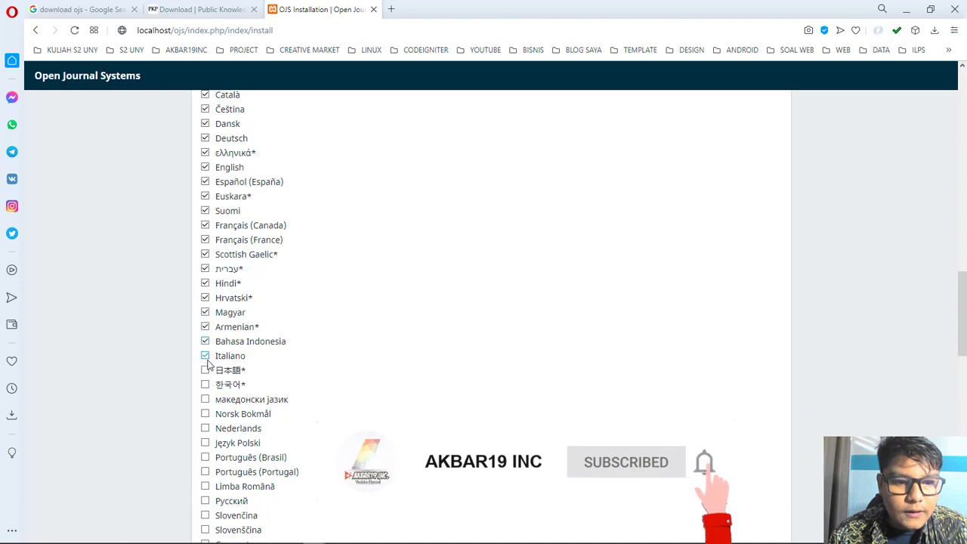
Step: Check Japanese, Korean, Norsk Bokmål and Slovenčina, continuing down to the last locale
scroll(207, 355, "down", 2)
left_click(206, 250)
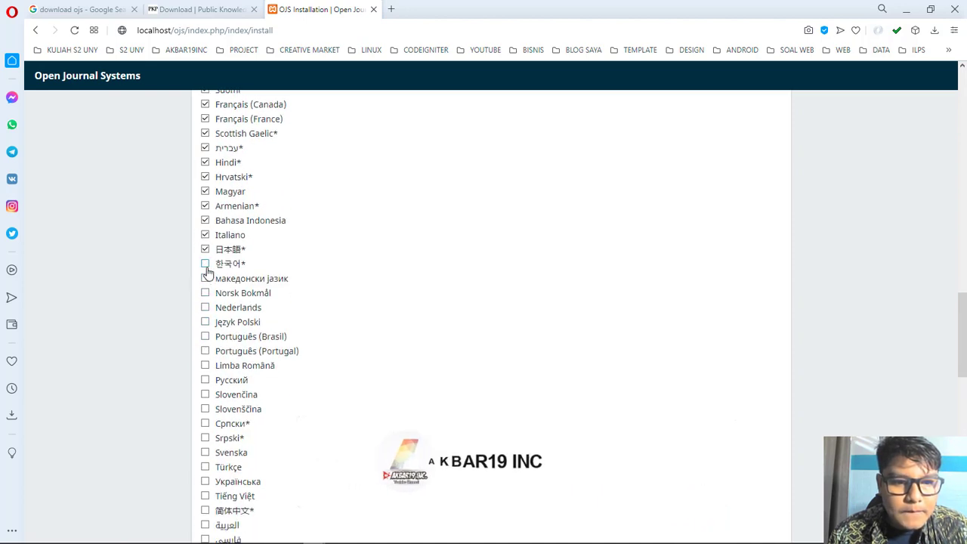
left_click(205, 265)
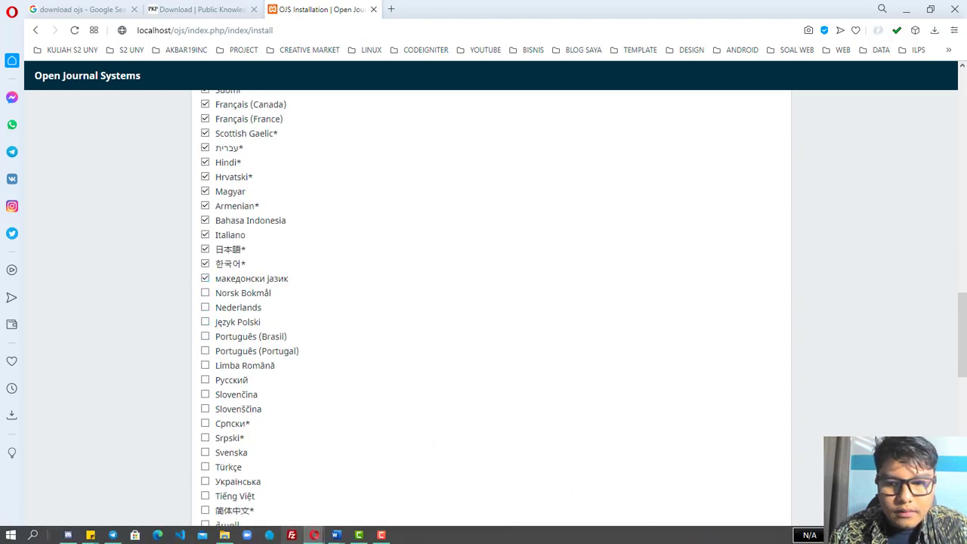
left_click(206, 294)
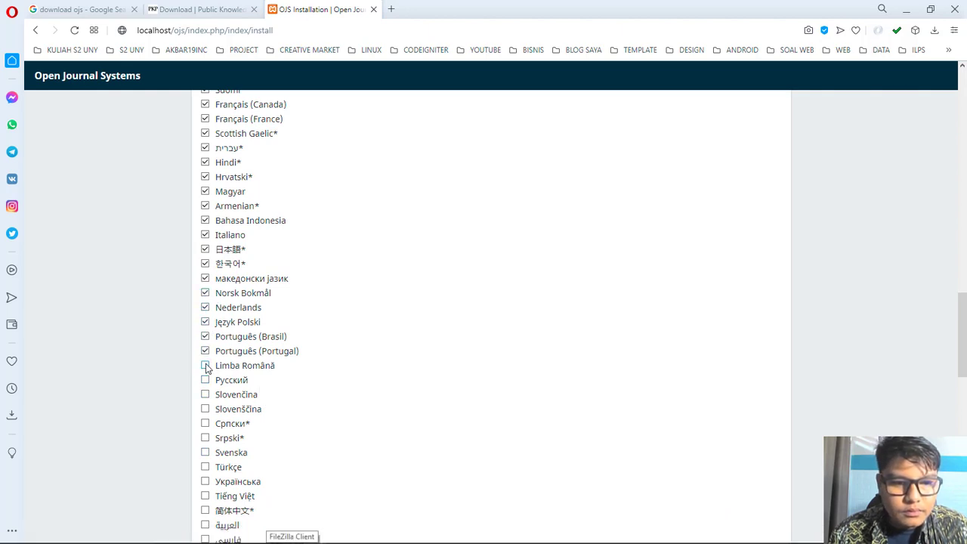
scroll(207, 378, "down", 1)
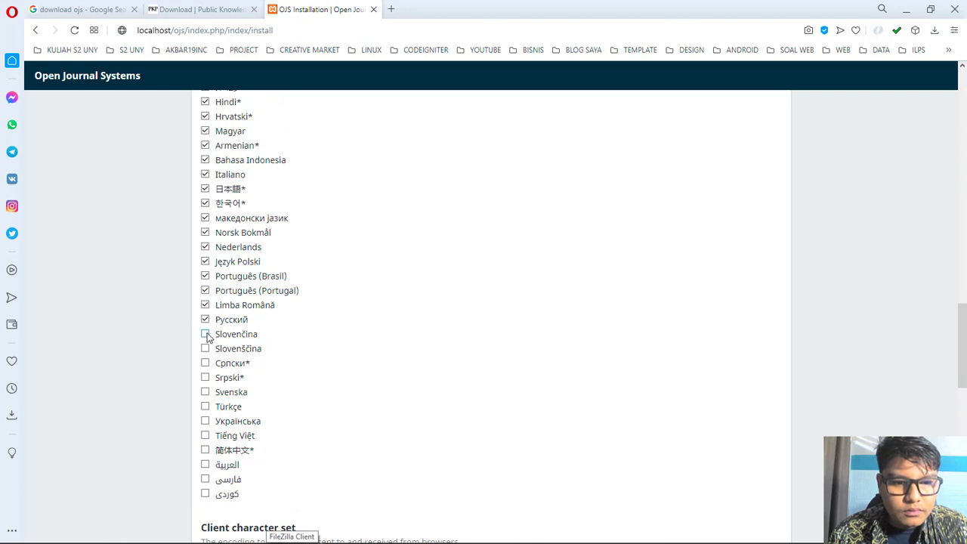
left_click(205, 335)
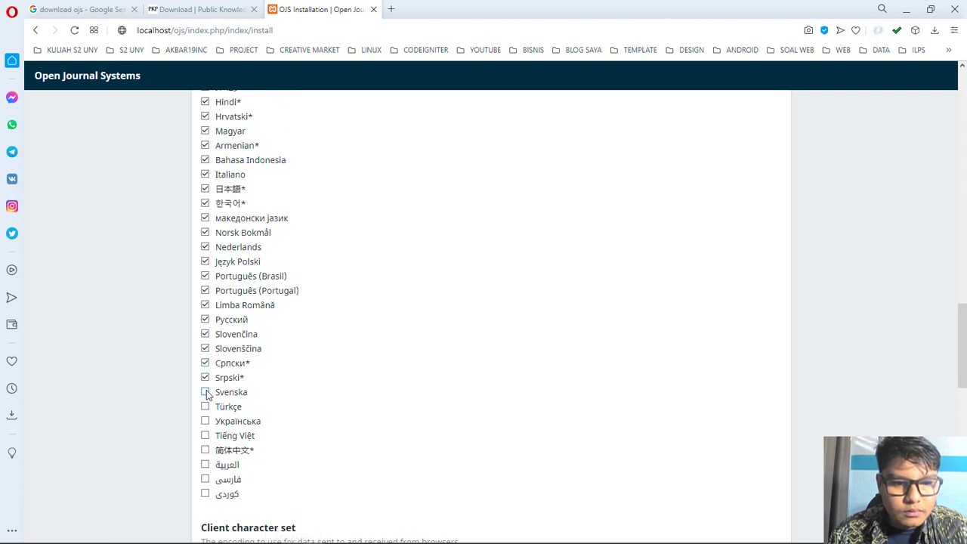
scroll(208, 408, "down", 1)
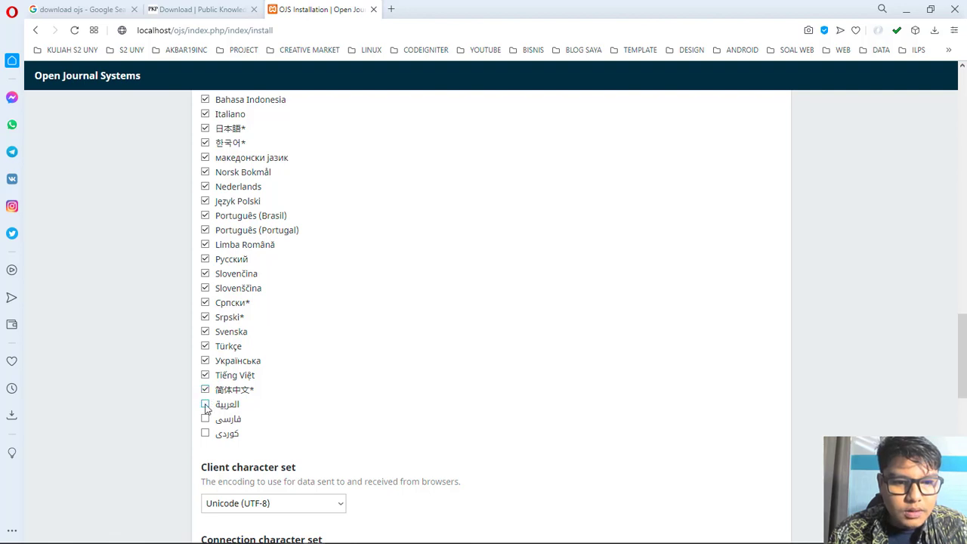
scroll(217, 426, "down", 5)
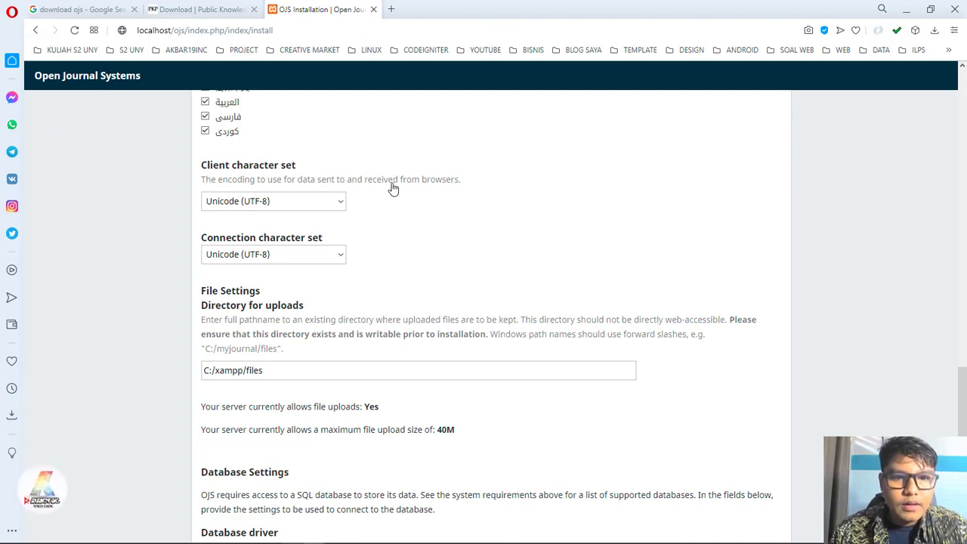
Step: Change the Directory for uploads from C:/xampp/files to C:/xampp/ojs/files
scroll(209, 155, "down", 1)
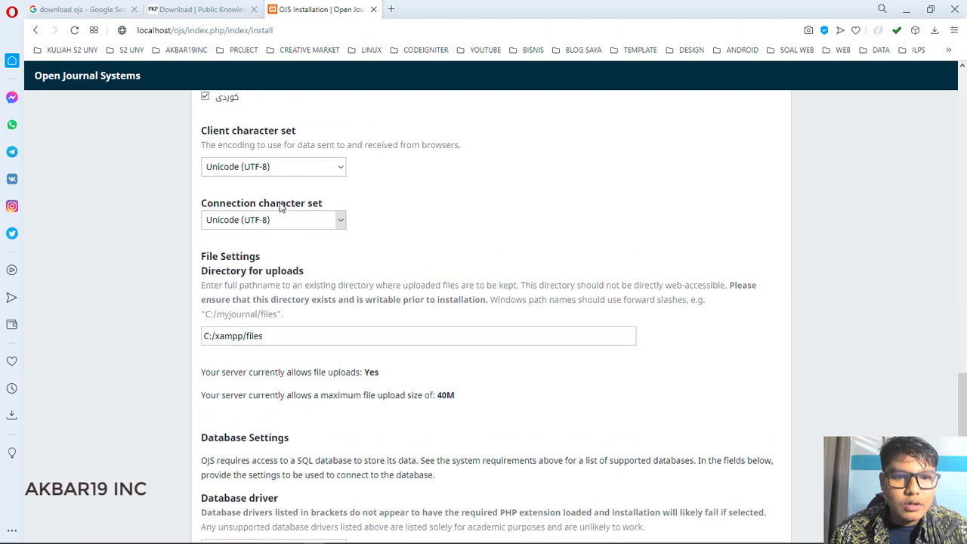
scroll(249, 249, "up", 4)
scroll(206, 249, "down", 3)
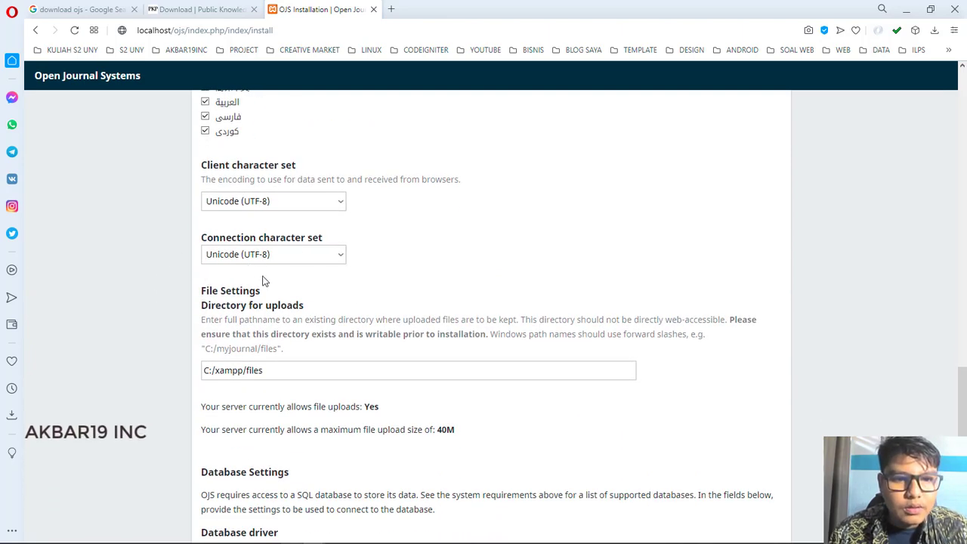
scroll(263, 281, "down", 2)
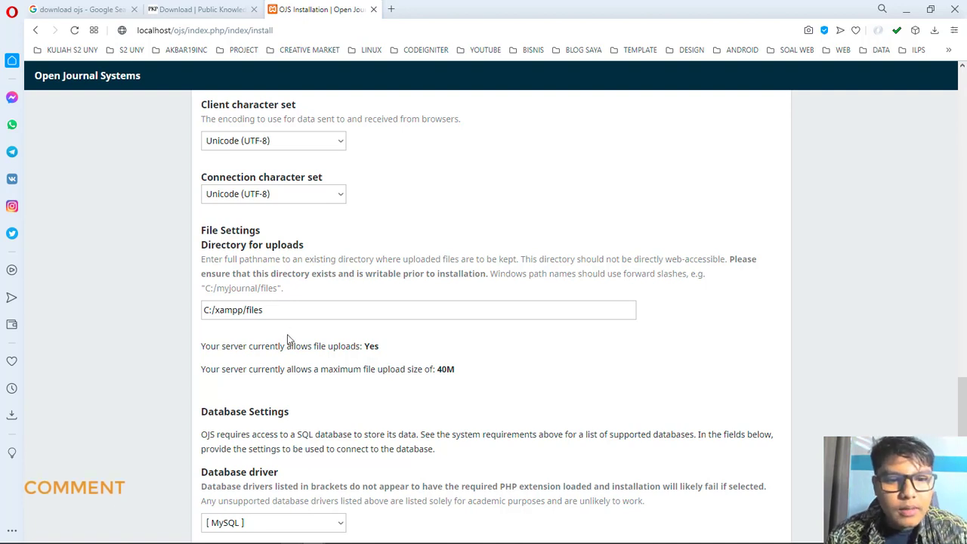
left_click(279, 312)
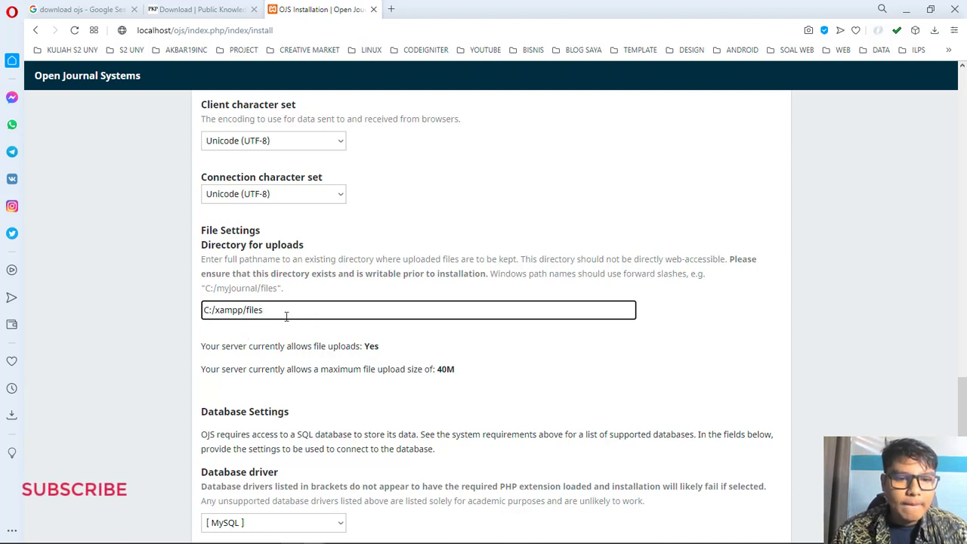
left_click(245, 311)
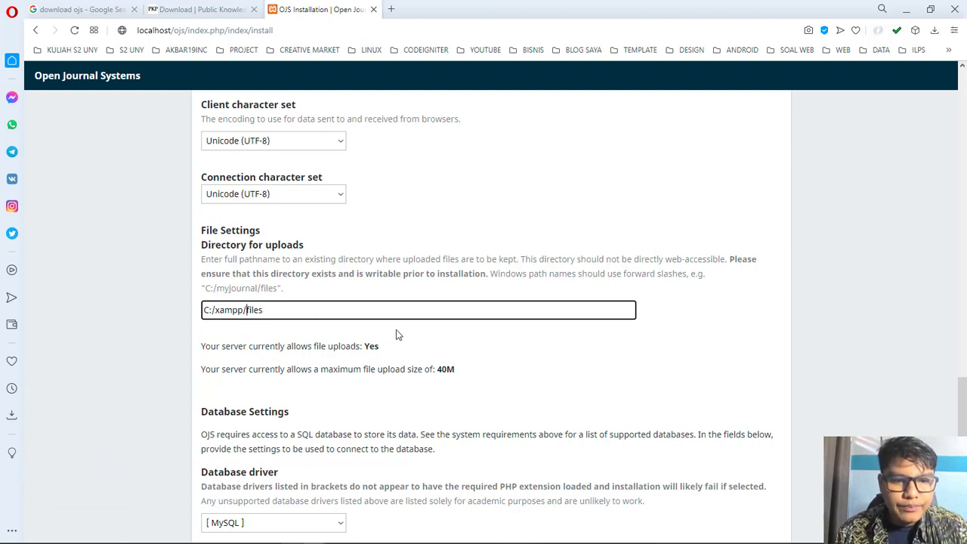
type("/")
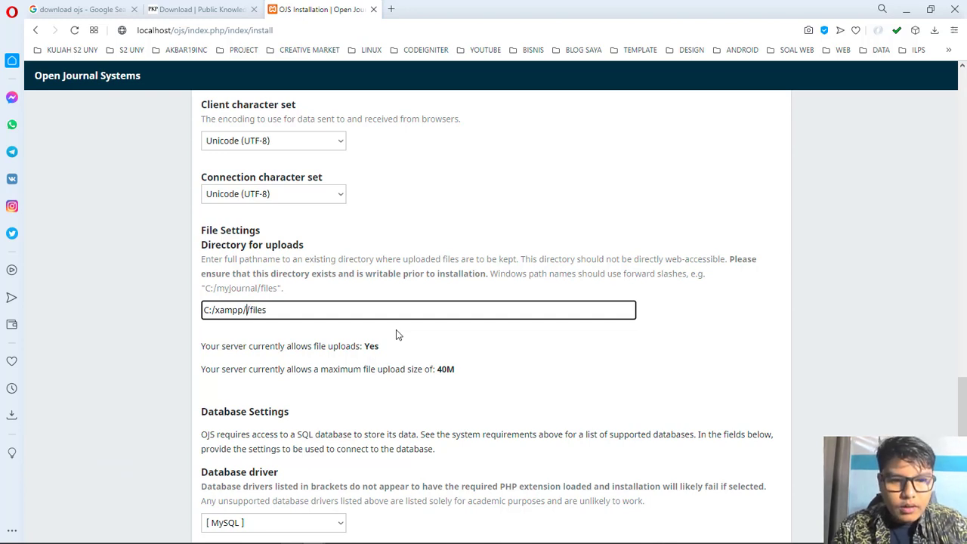
key("Left")
type("ojs")
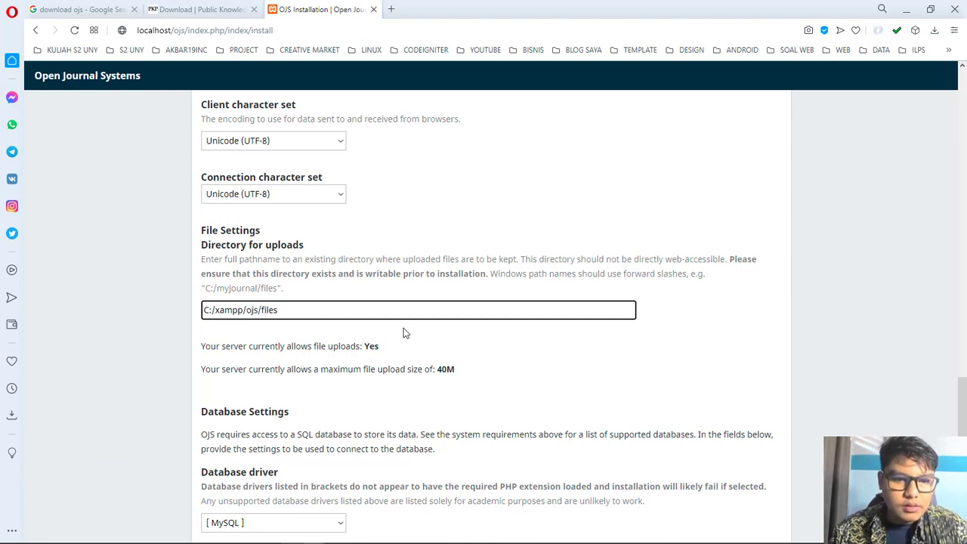
left_click(442, 357)
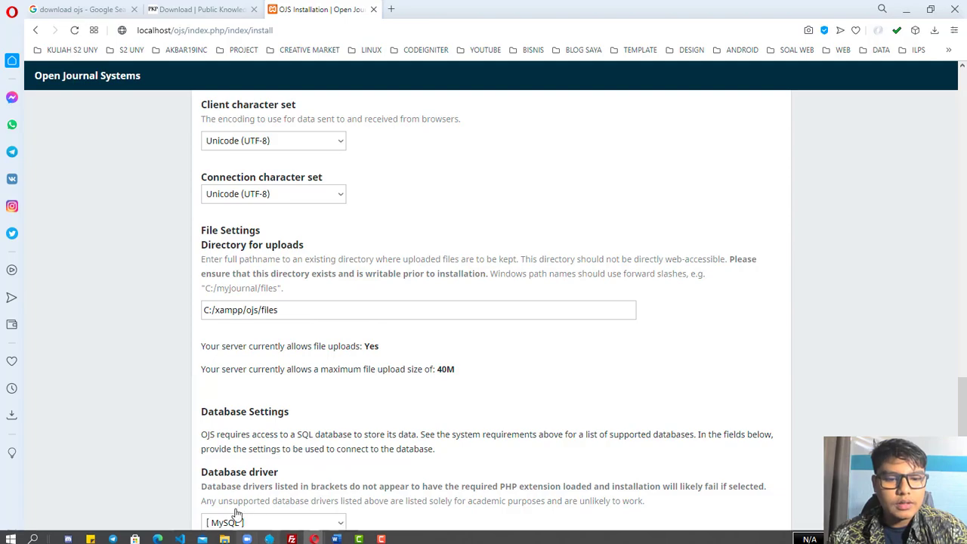
Step: In C:\xampp, create a new folder named 'ojs'
left_click(224, 535)
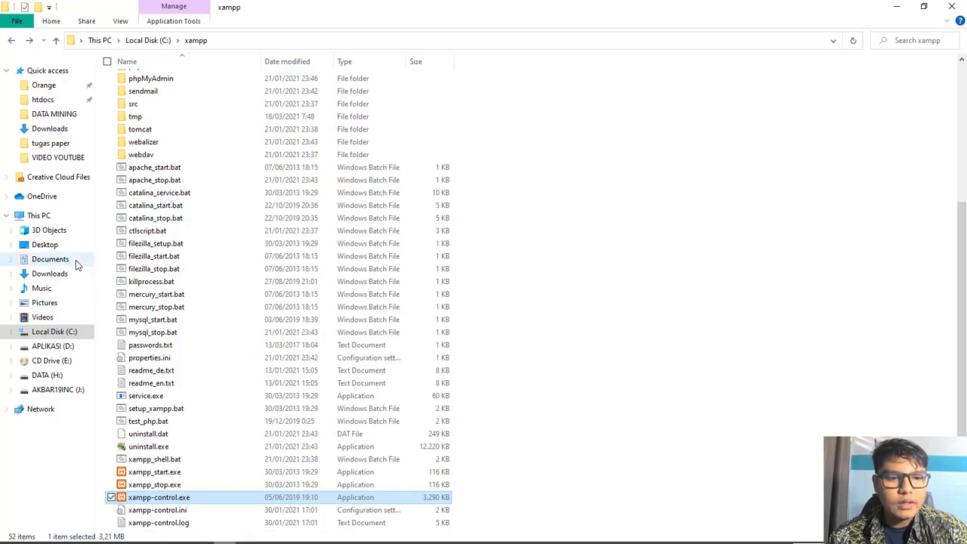
left_click(65, 335)
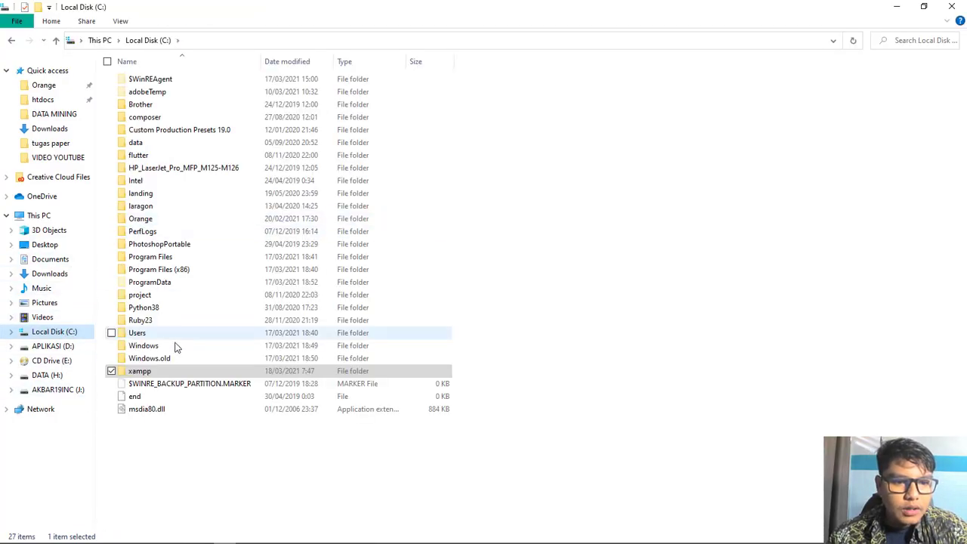
double_click(158, 372)
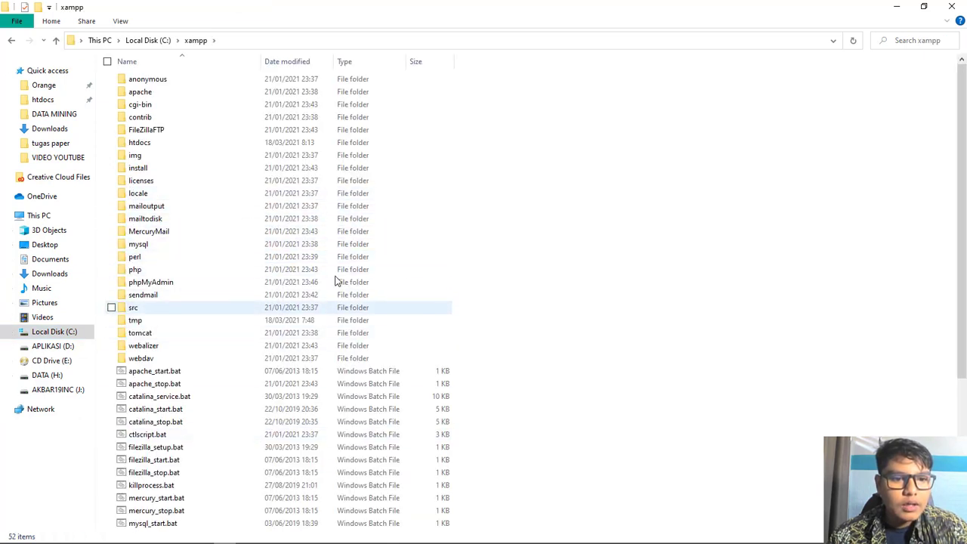
right_click(503, 143)
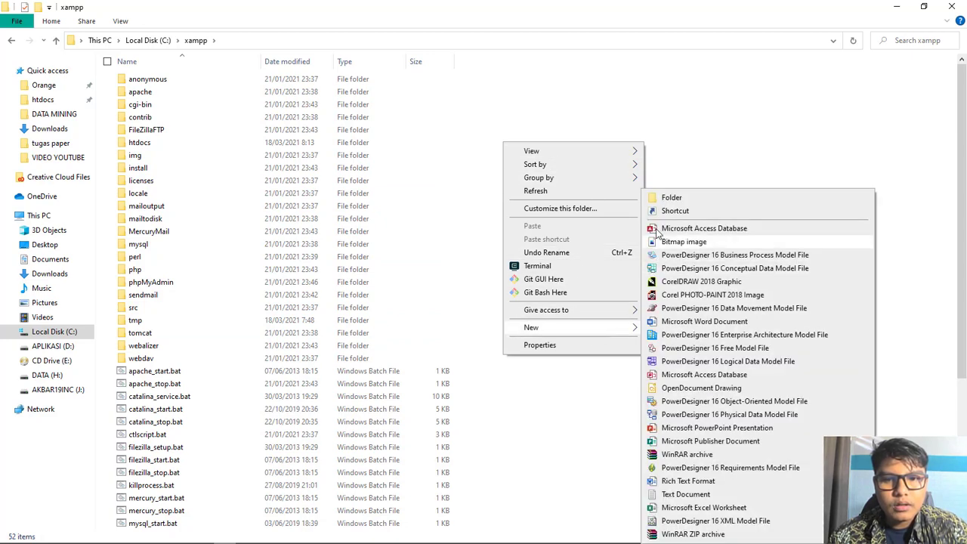
left_click(670, 197)
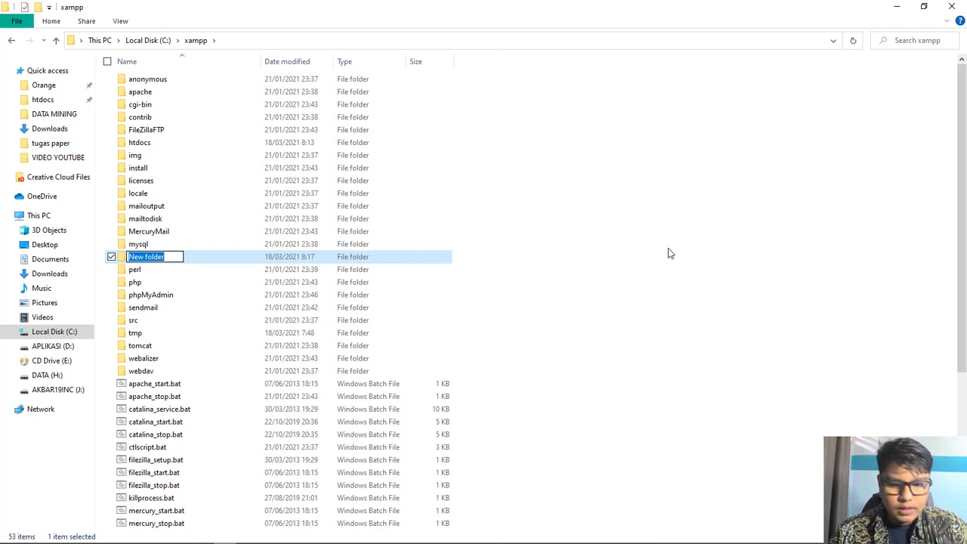
type("ojs")
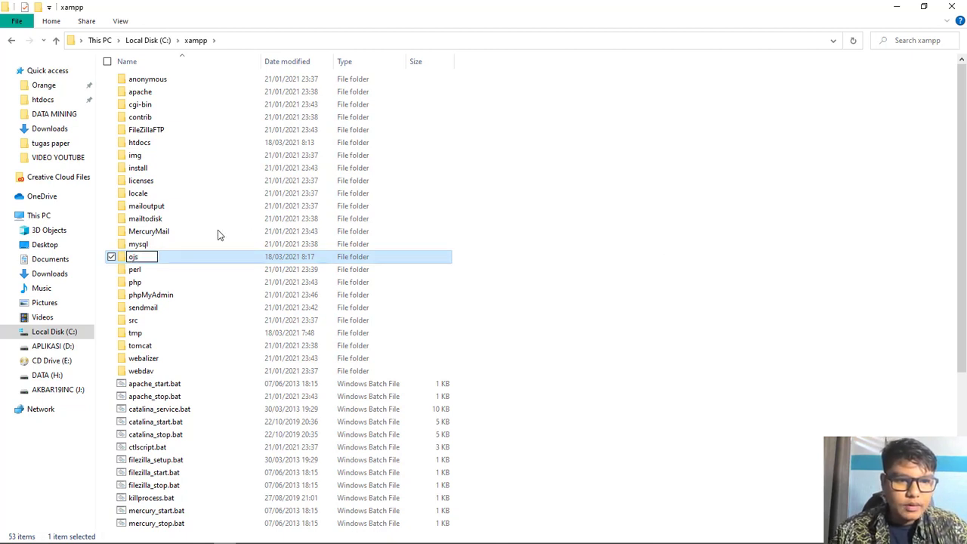
key("Return")
Step: Inside ojs, create an empty folder named 'files', then return to the OJS installer
double_click(153, 261)
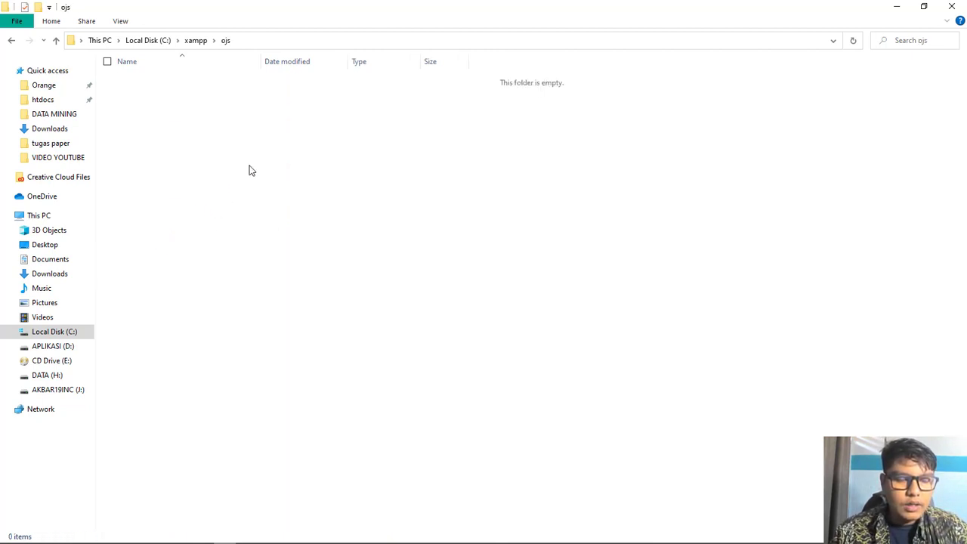
right_click(252, 198)
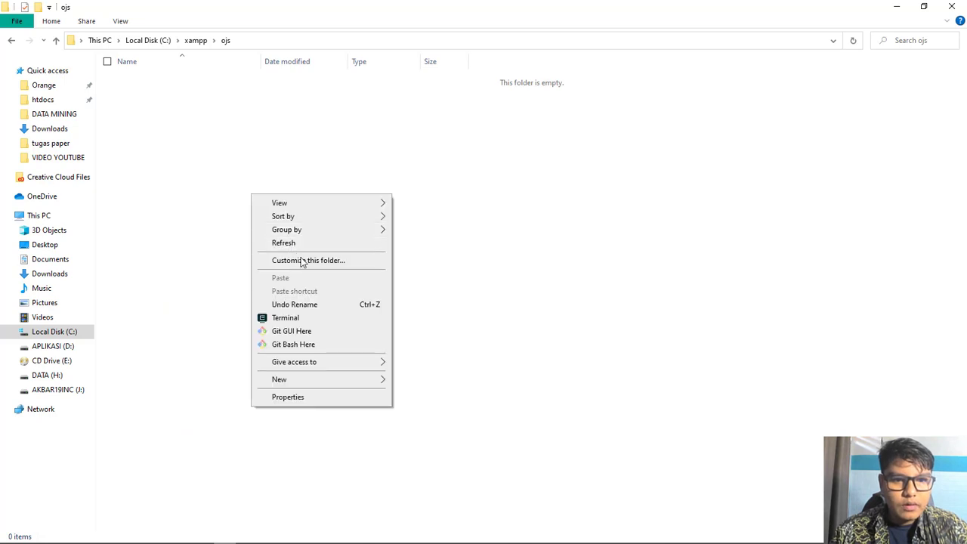
mouse_move(306, 380)
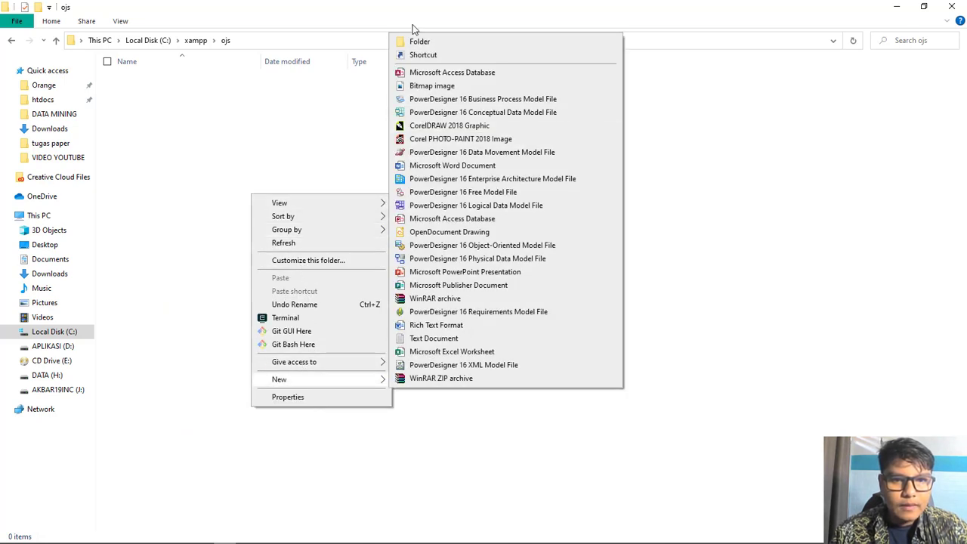
left_click(419, 44)
type("files")
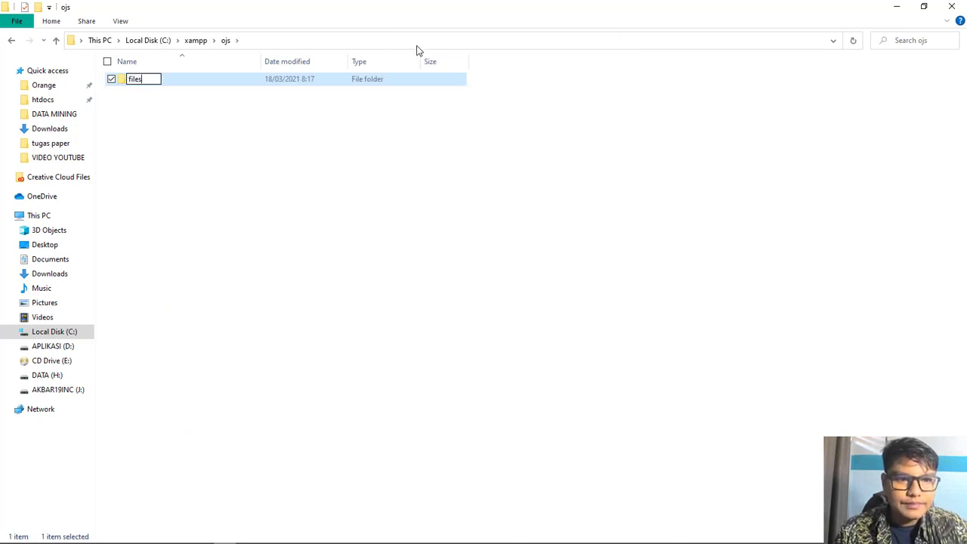
key("Return")
left_click(449, 279)
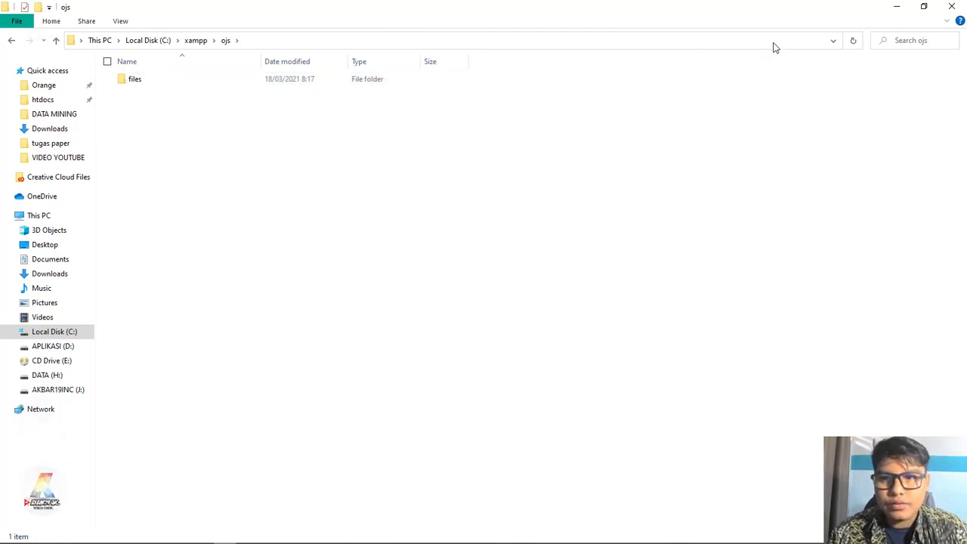
key("alt+Tab")
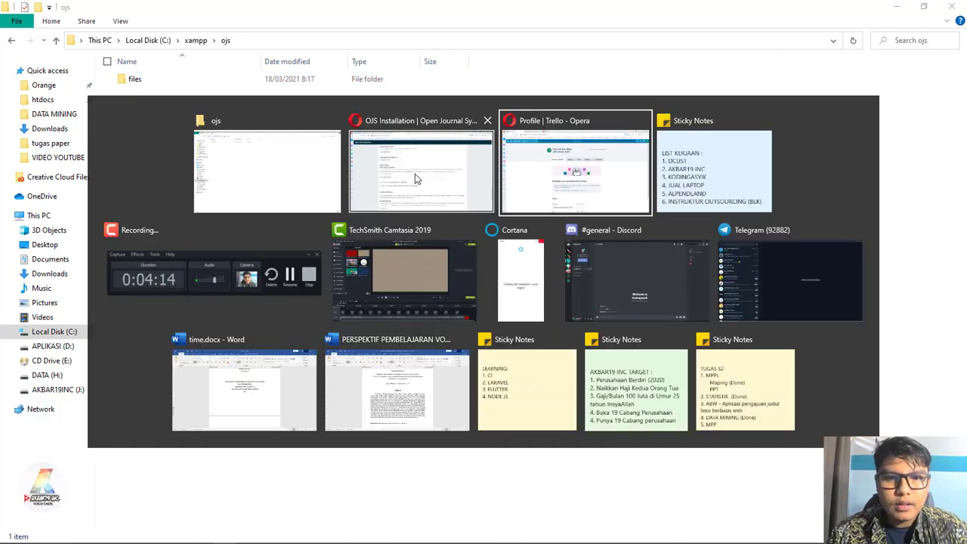
scroll(359, 316, "down", 1)
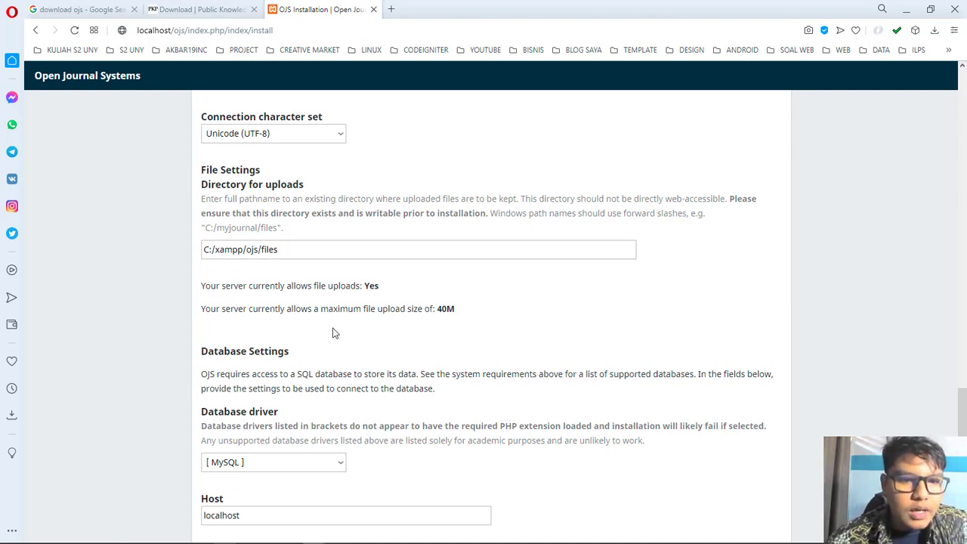
Step: Set the Directory for uploads field to C:/xampp/ojs/files
left_click(260, 251)
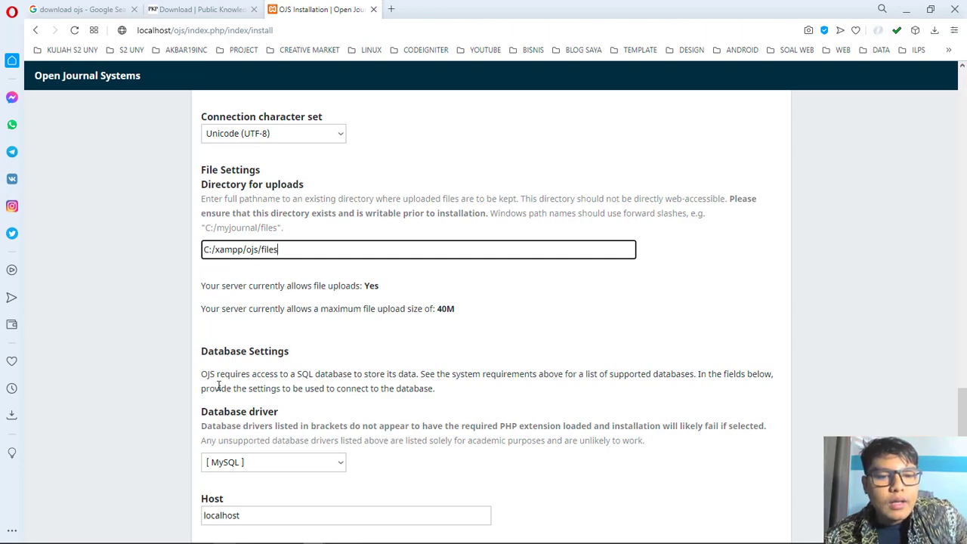
scroll(299, 333, "down", 3)
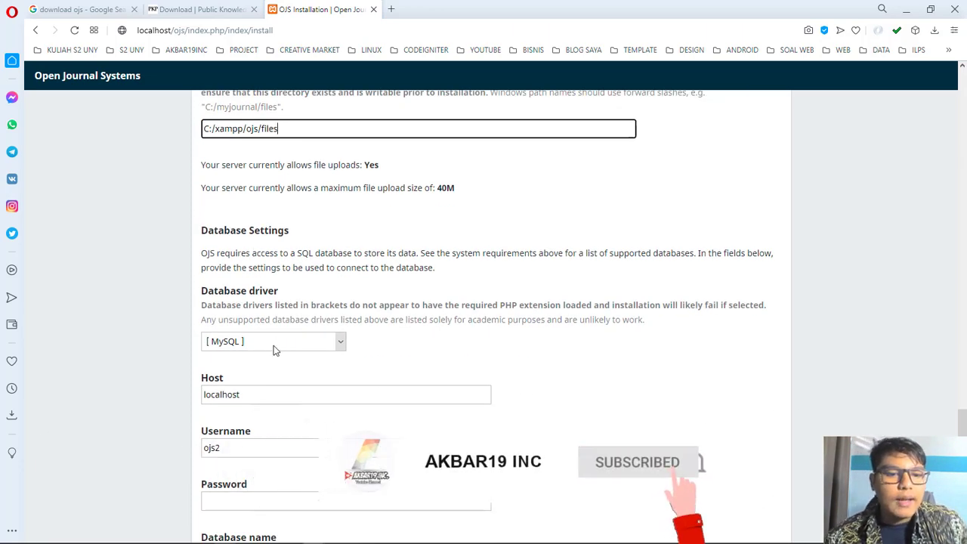
scroll(249, 317, "down", 1)
Step: Choose MySQLi as the database driver, keeping the host as localhost
left_click(252, 340)
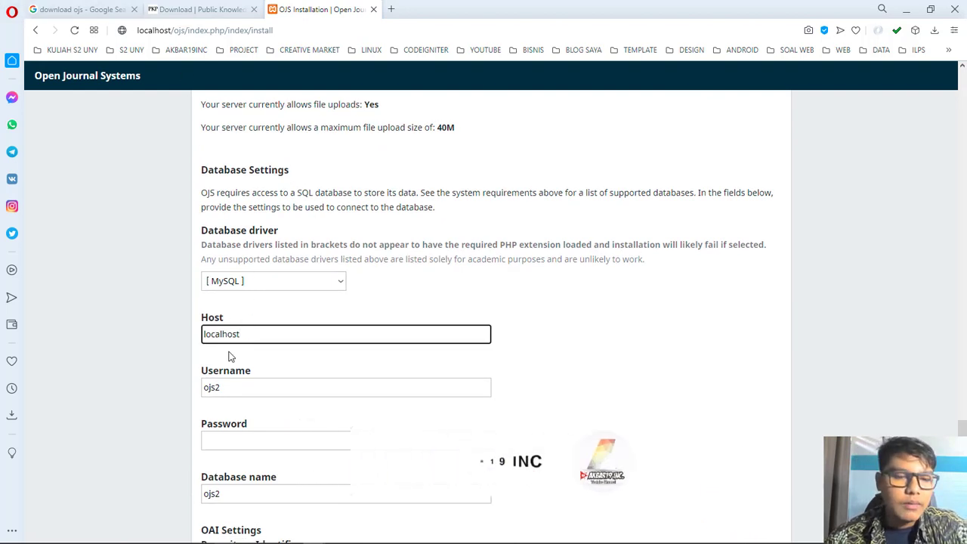
left_click(227, 281)
left_click(258, 320)
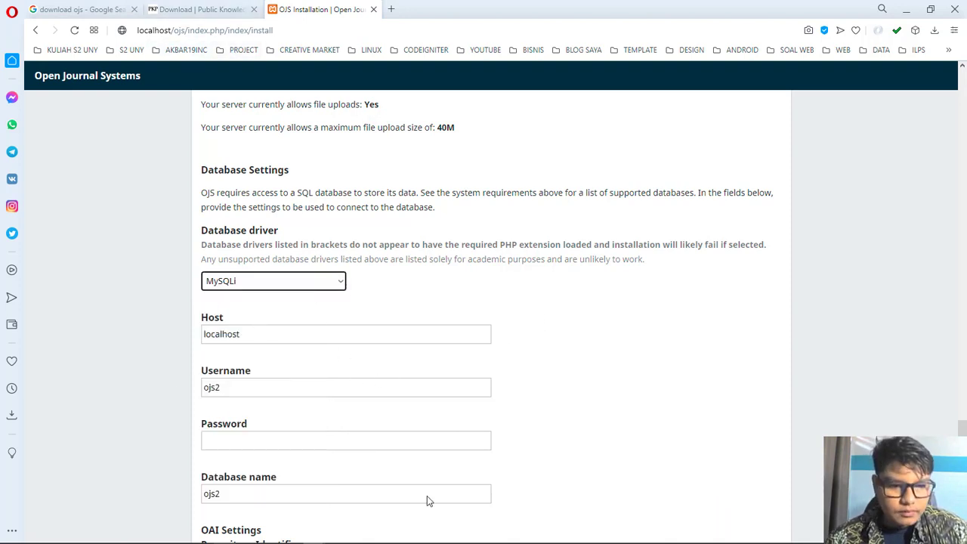
scroll(342, 350, "down", 1)
key("Tab")
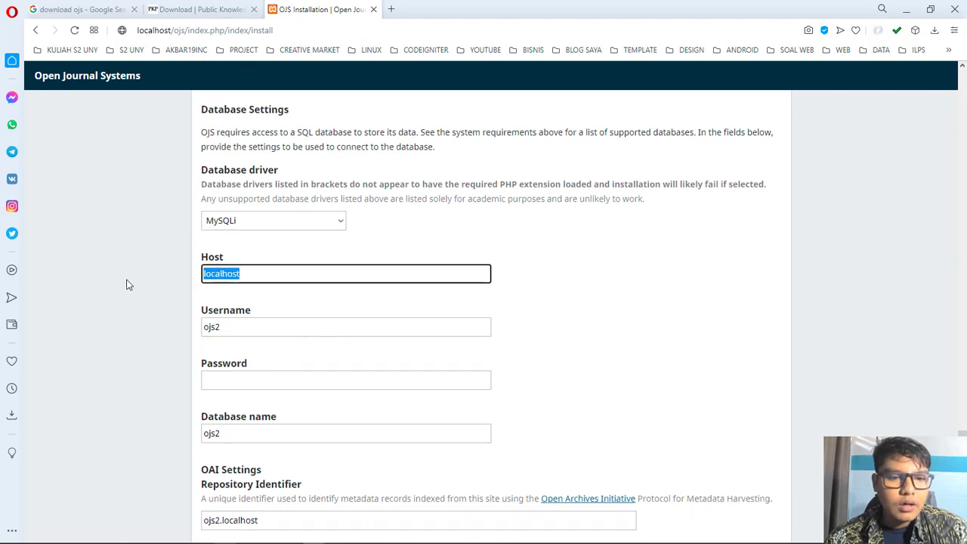
left_click(185, 305)
left_click_drag(180, 265, 146, 274)
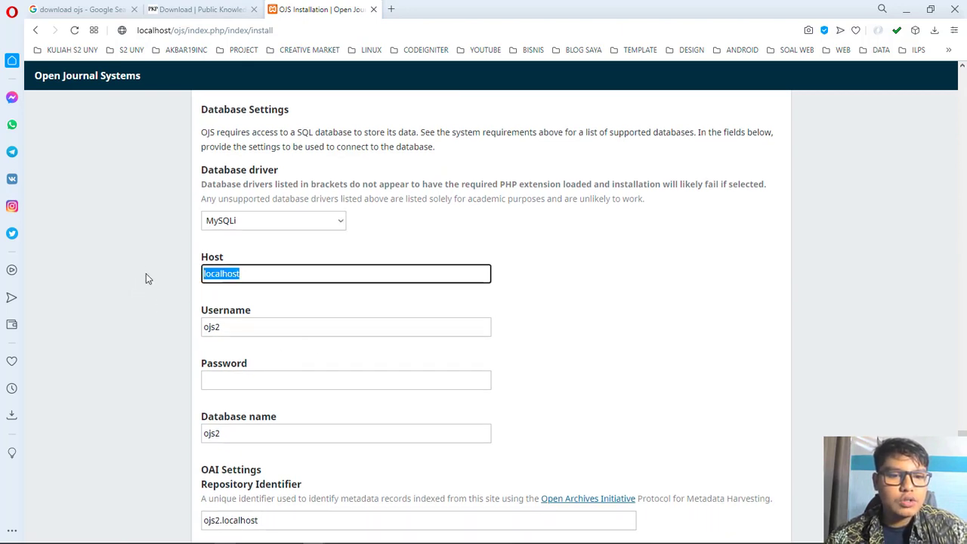
left_click(147, 274)
left_click(259, 276)
left_click_drag(258, 277, 125, 284)
Step: Replace the database username ojs2 with root
left_click(129, 291)
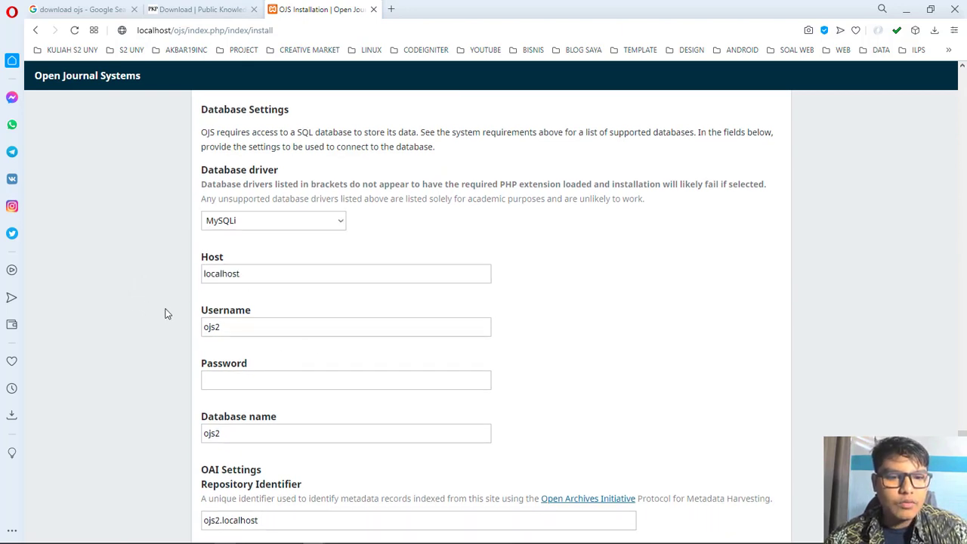
scroll(166, 313, "down", 1)
left_click(257, 269)
scroll(258, 275, "up", 1)
key("BackSpace")
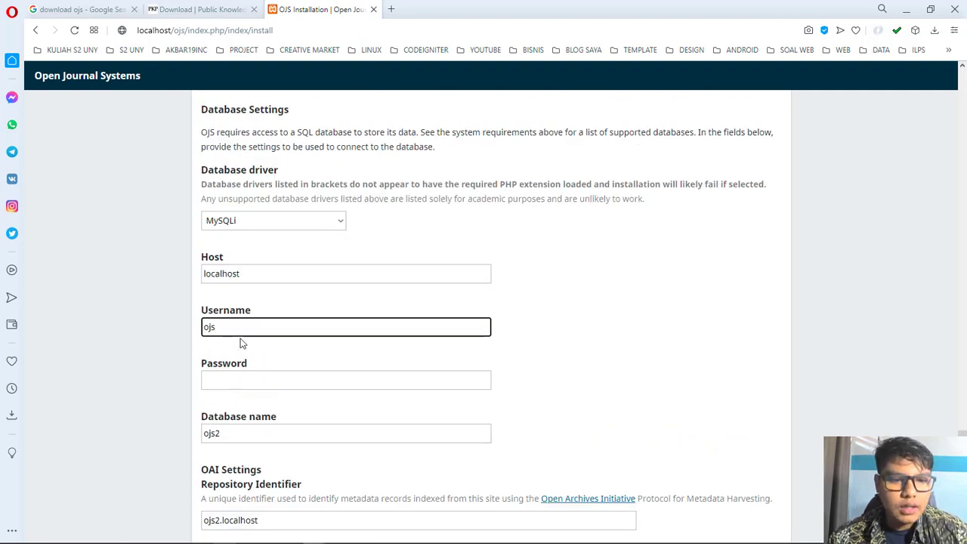
key("BackSpace")
key("BackSpace")
key("BackSpace")
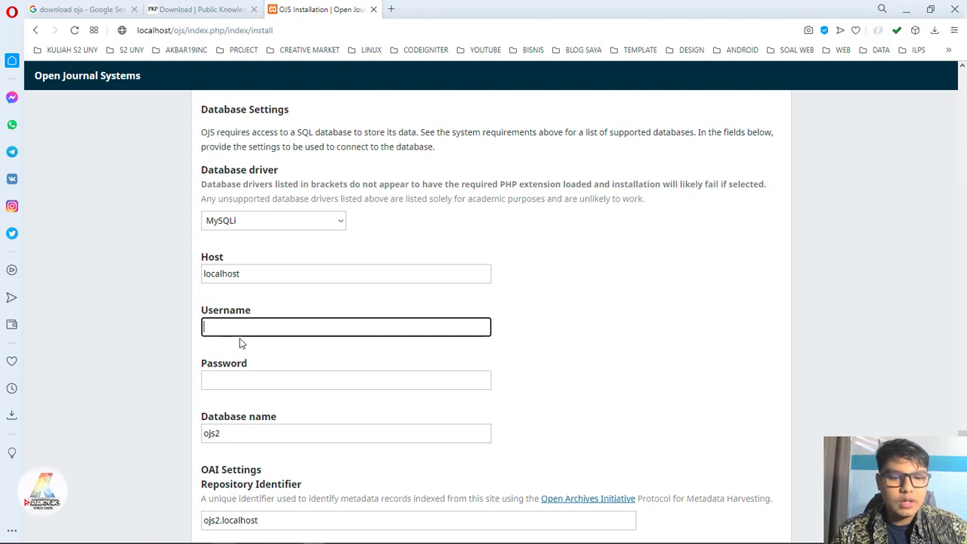
type("root")
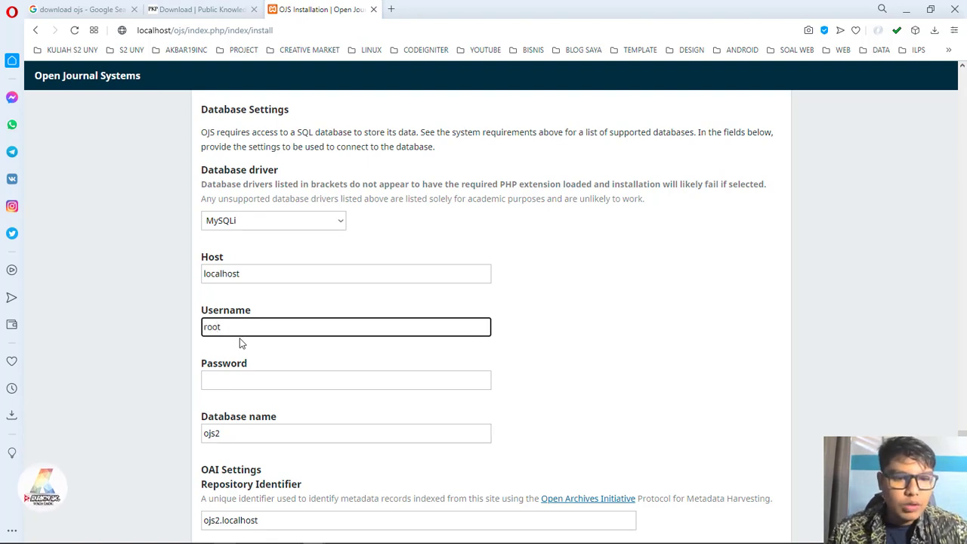
left_click(246, 382)
scroll(415, 340, "down", 1)
left_click(279, 388)
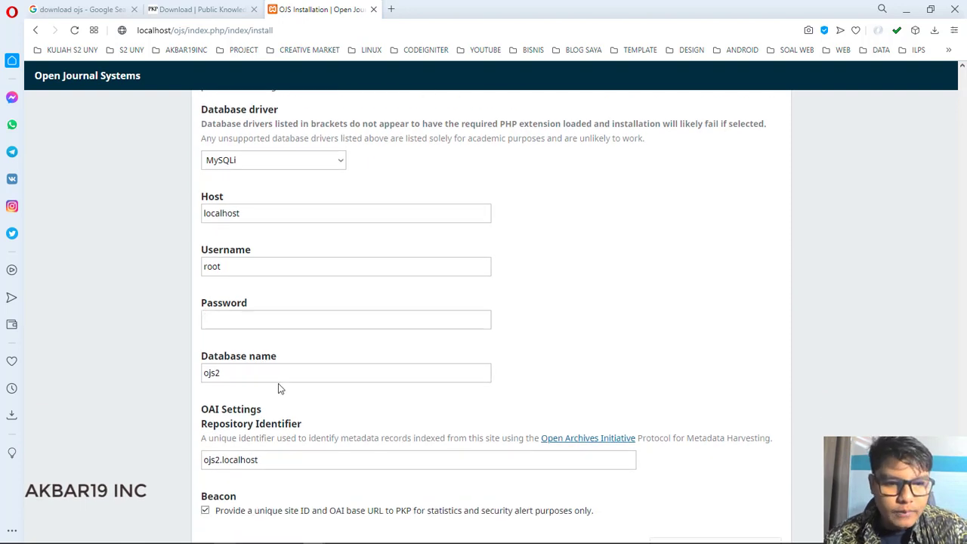
left_click(227, 270)
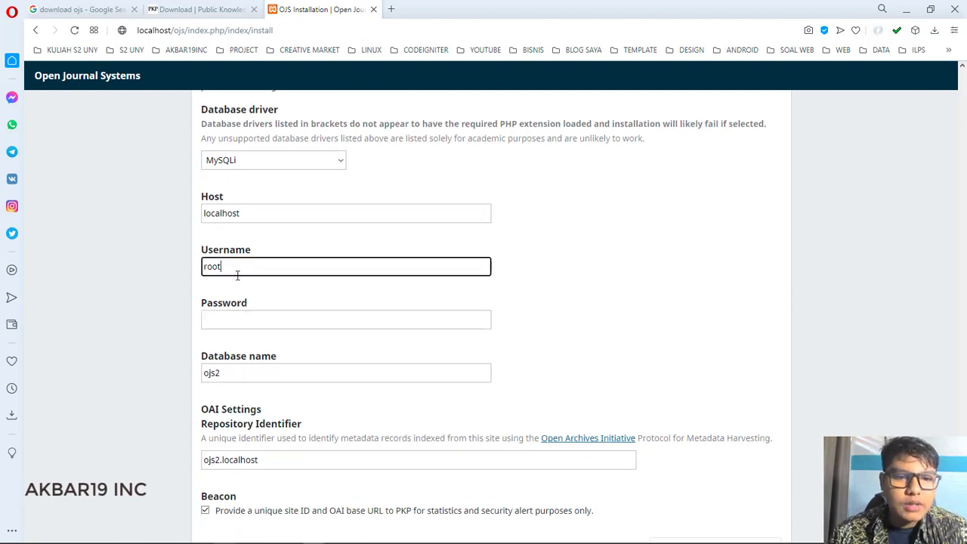
left_click_drag(235, 274, 181, 270)
left_click(214, 293)
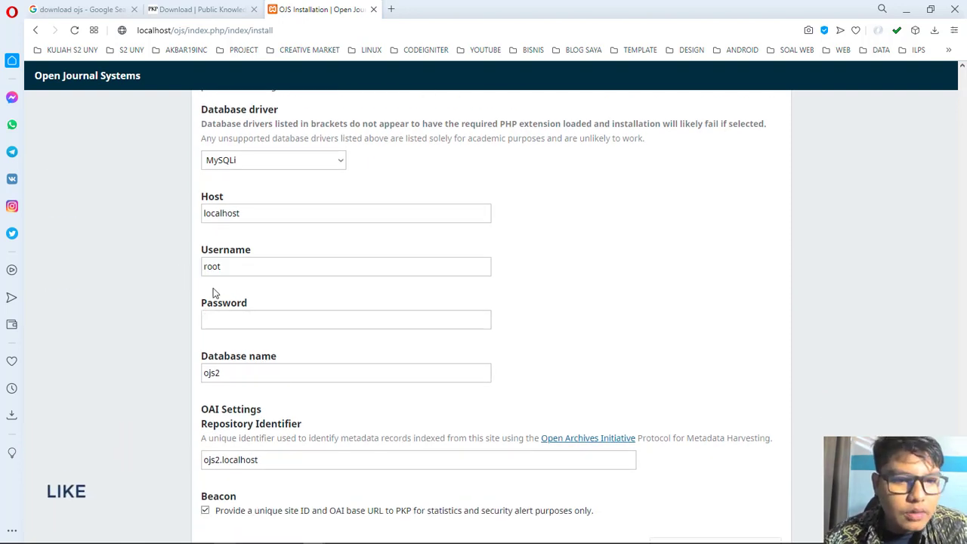
Step: Leave the database password empty and change the database name from ojs2 to ojs
left_click(238, 322)
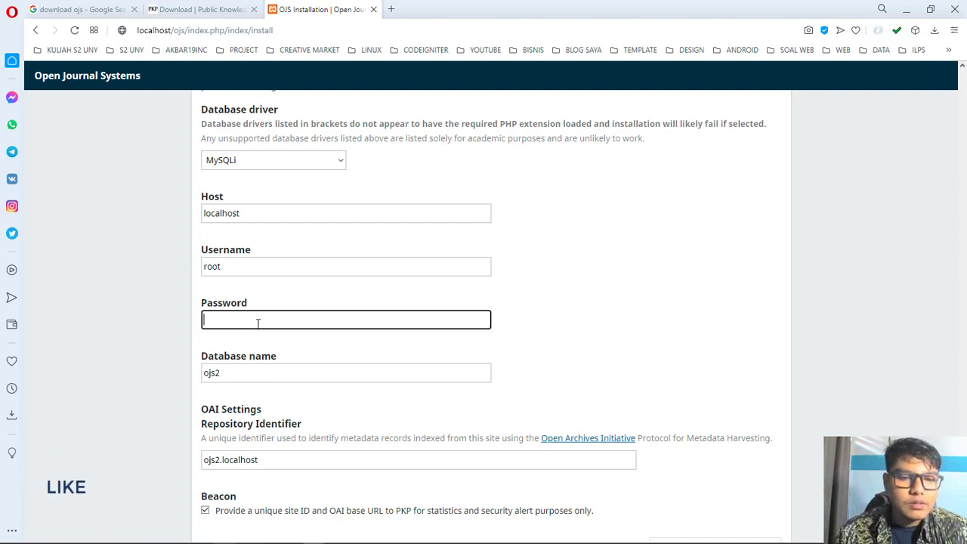
left_click(284, 307)
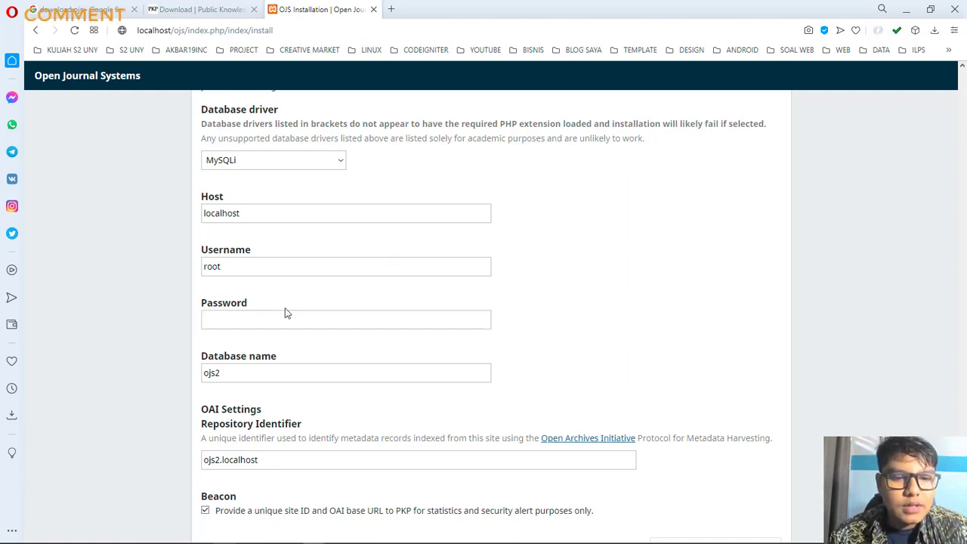
scroll(289, 320, "down", 1)
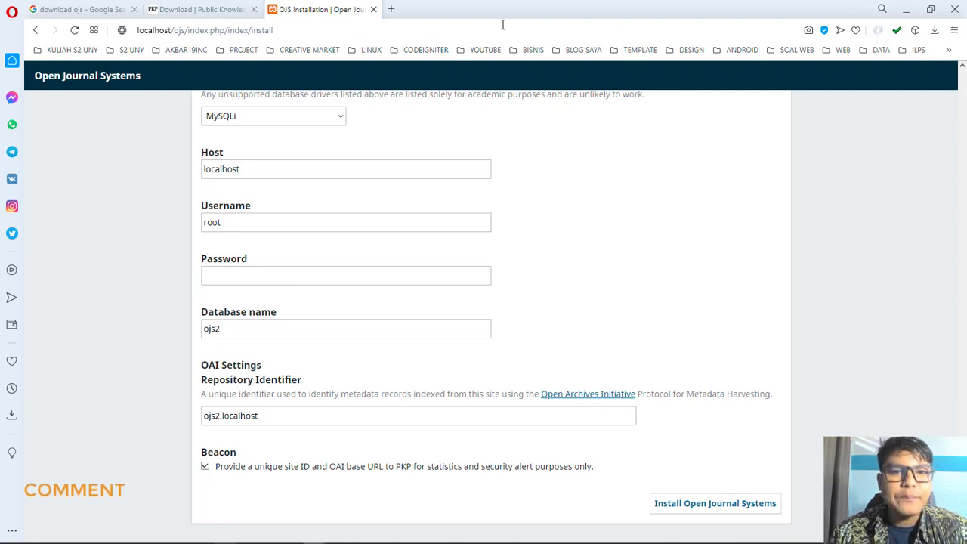
left_click(268, 335)
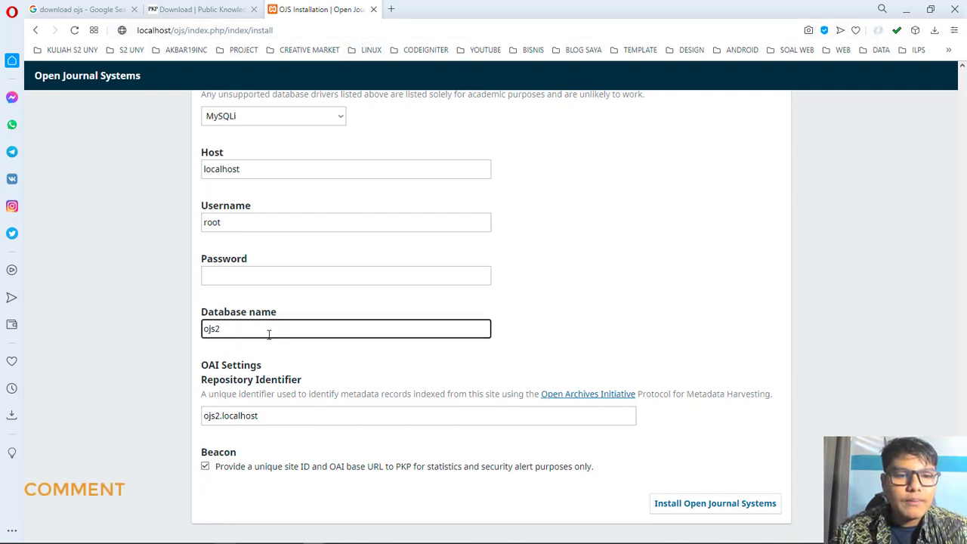
left_click_drag(268, 335, 154, 328)
key("BackSpace")
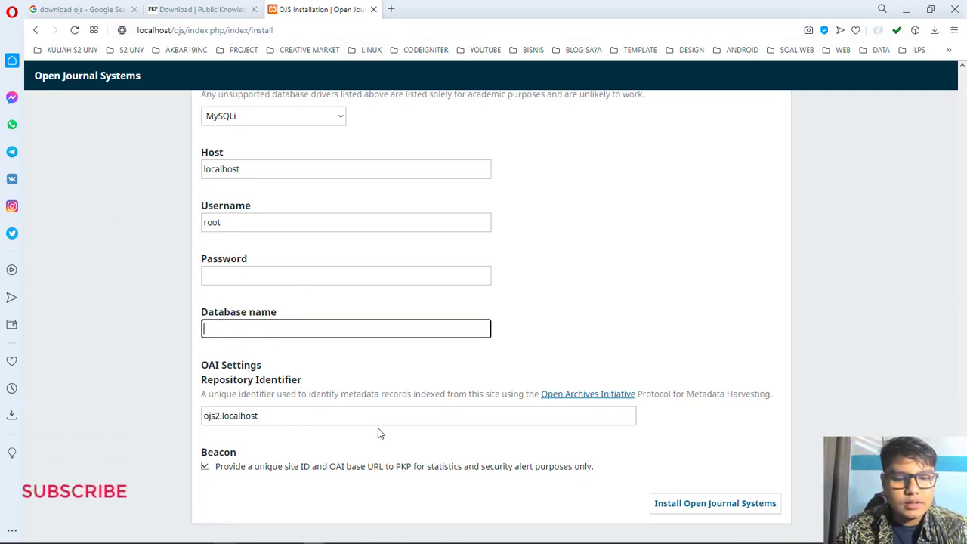
type("ojs")
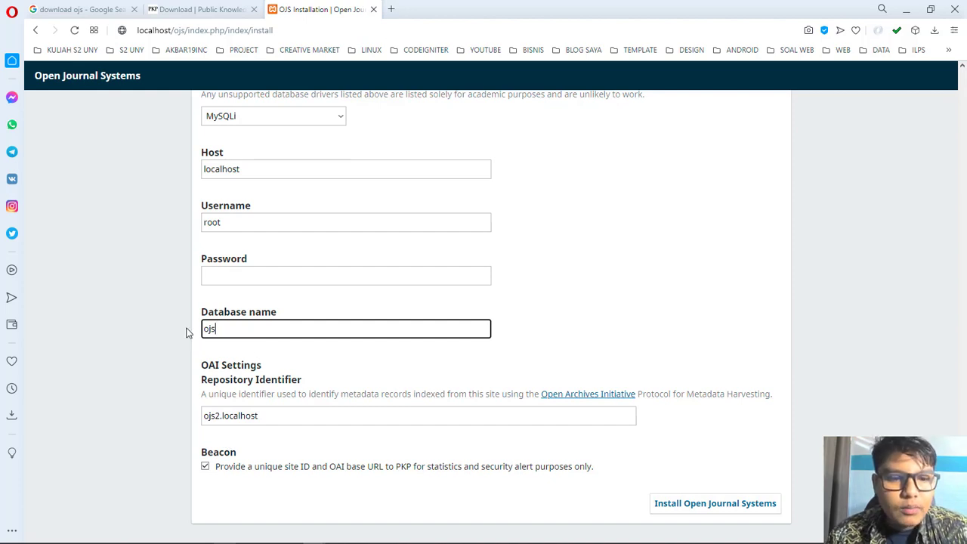
left_click(390, 9)
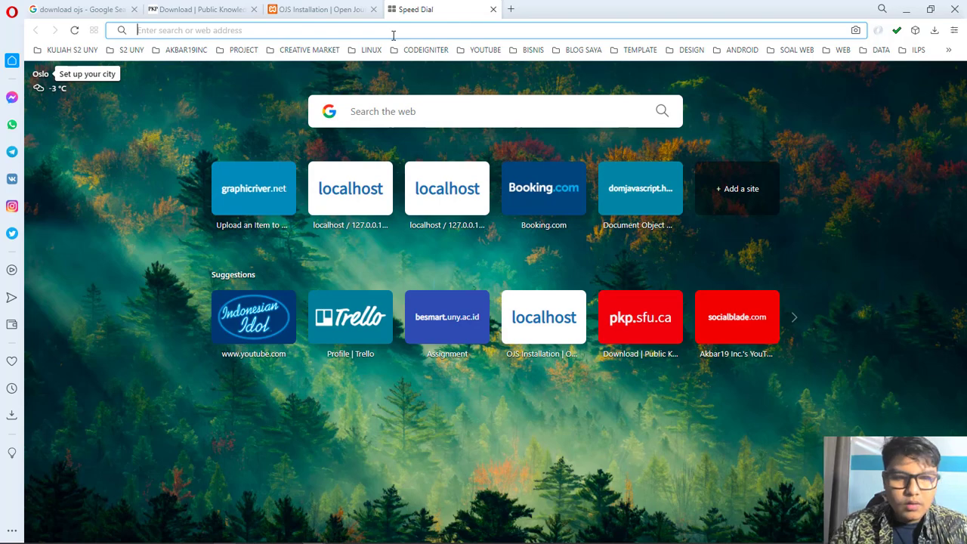
Step: From localhost, open phpMyAdmin, create an empty database named ojs, and open it
type("localhost")
key("Return")
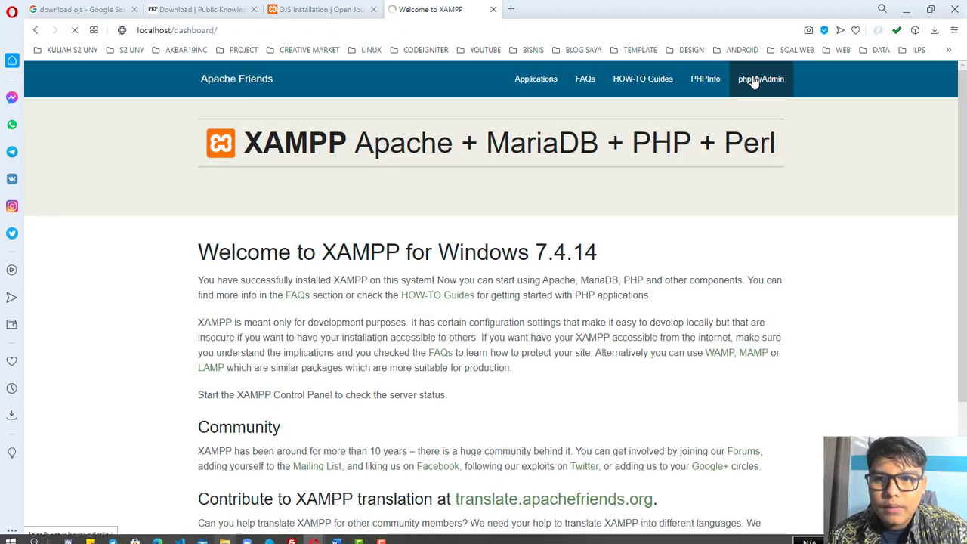
left_click(747, 83)
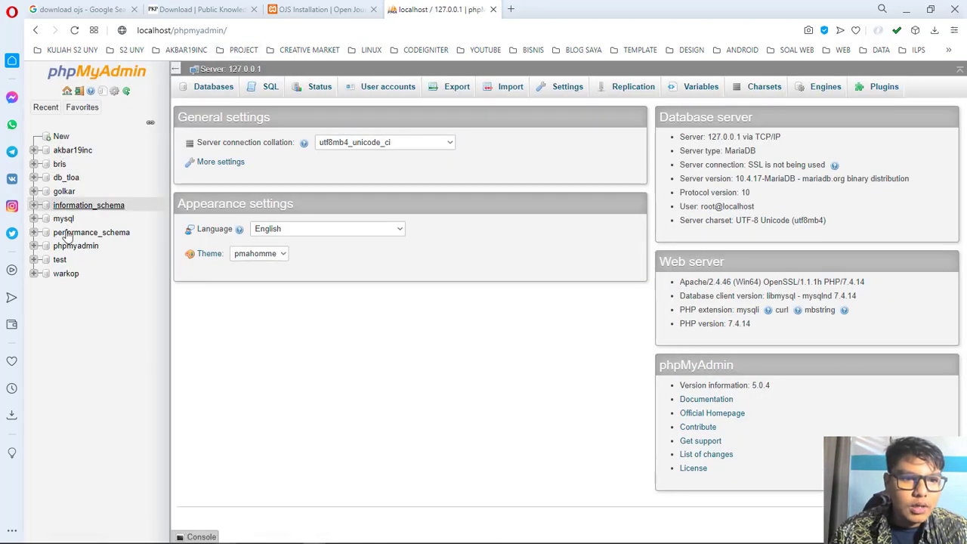
left_click(59, 136)
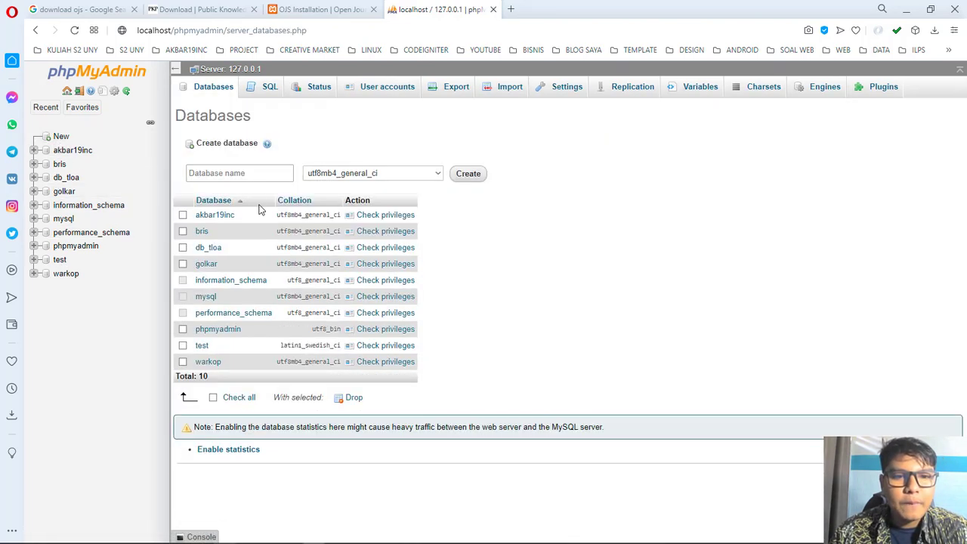
left_click(245, 172)
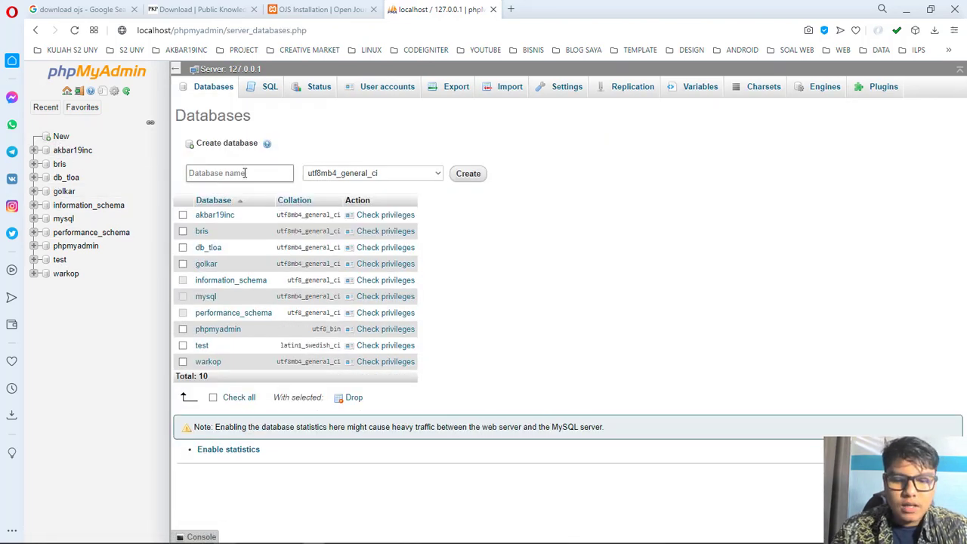
type("ojs")
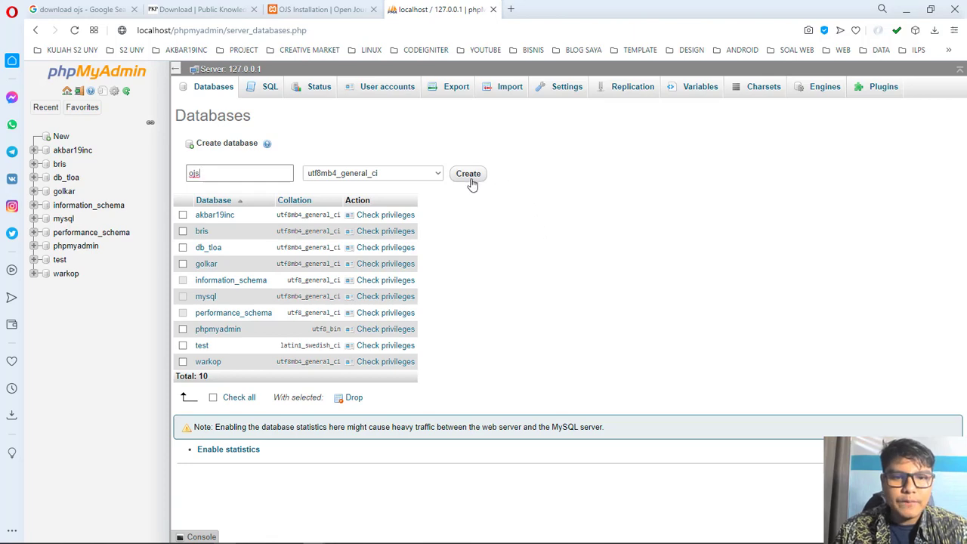
left_click(470, 178)
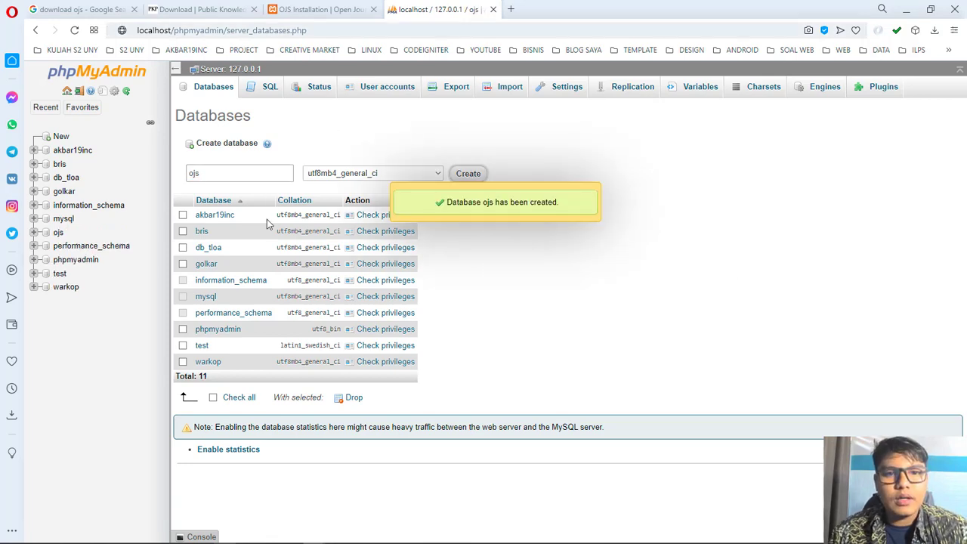
left_click(59, 232)
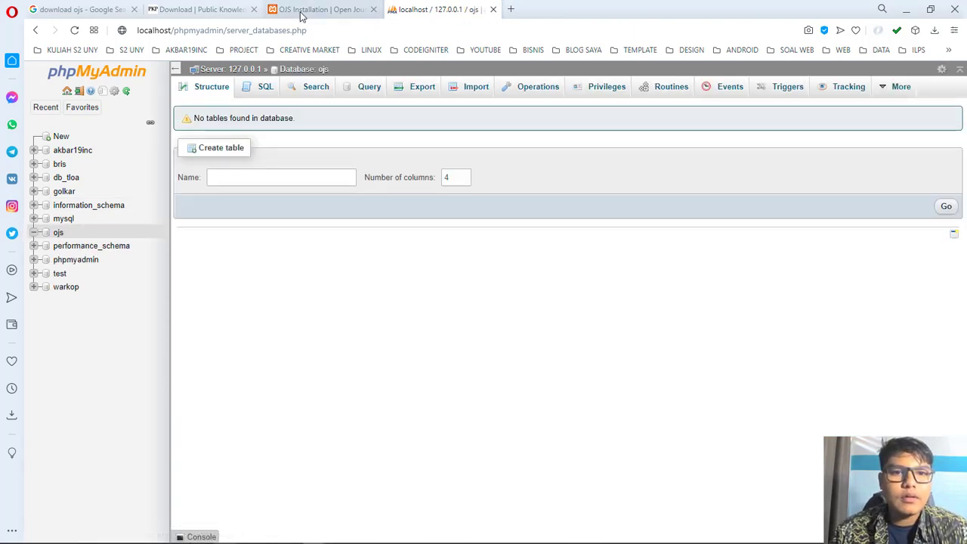
left_click(301, 13)
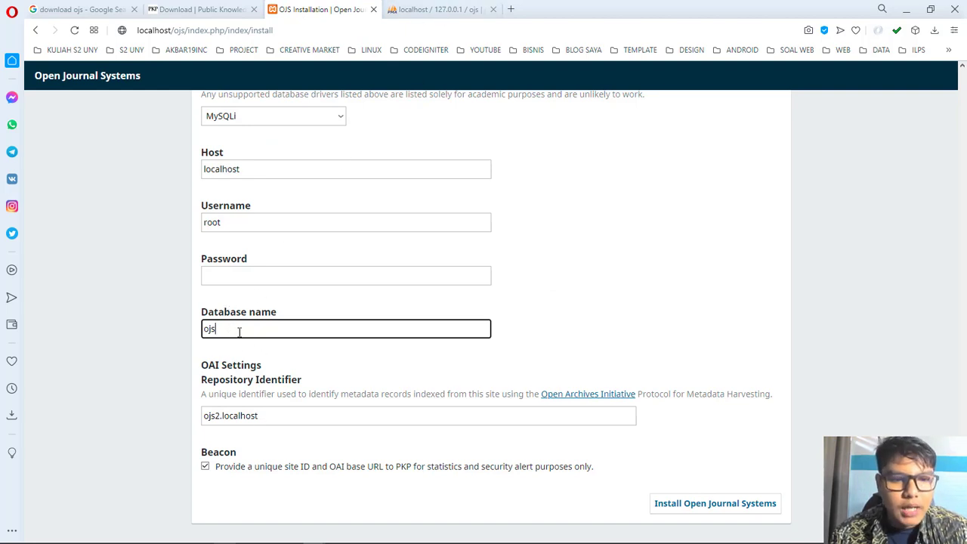
Step: Edit the OAI repository identifier field, leaving it as ojs.localhost
left_click(219, 415)
type("2")
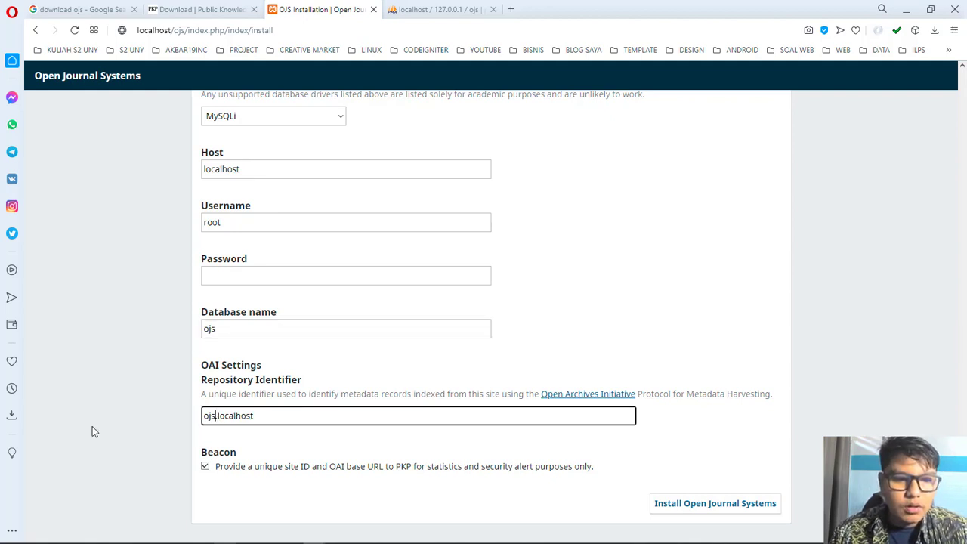
left_click(225, 395)
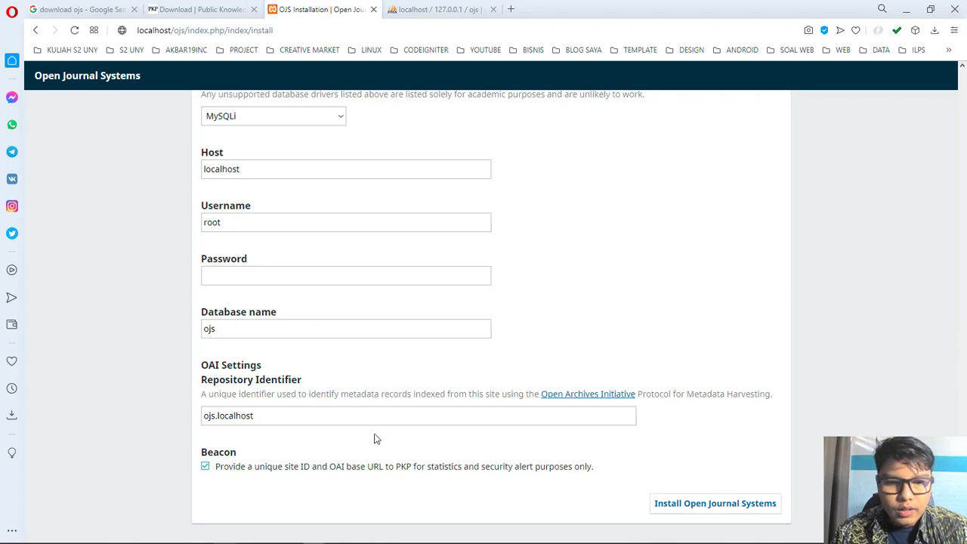
scroll(254, 409, "up", 20)
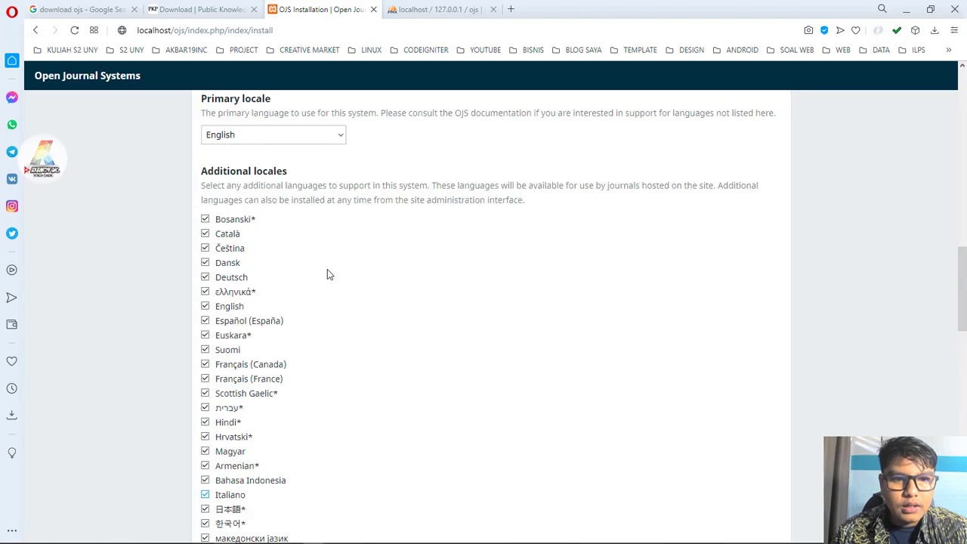
scroll(307, 275, "up", 1)
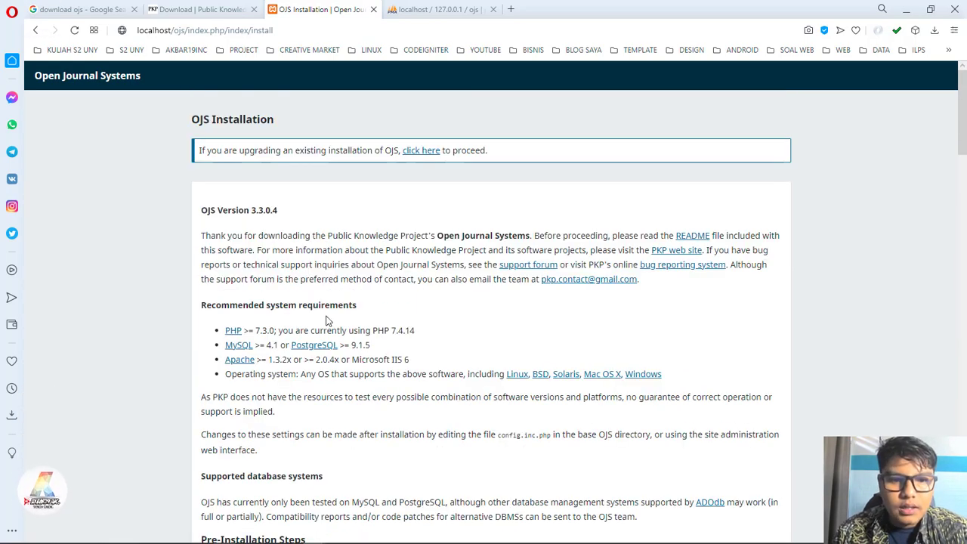
scroll(303, 344, "down", 2)
scroll(295, 339, "down", 5)
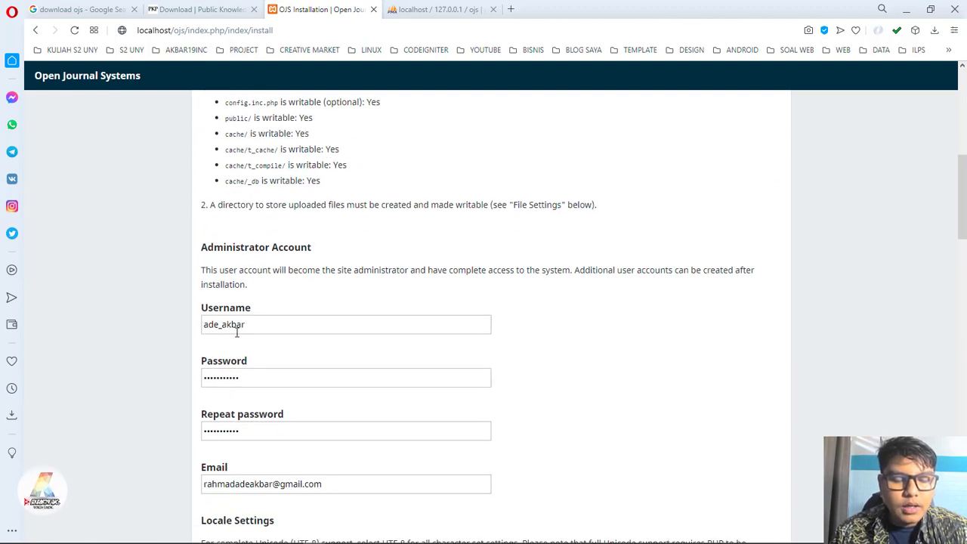
scroll(265, 325, "down", 2)
Step: Review the administrator password and repeated password entries
left_click(295, 260)
left_click(313, 309)
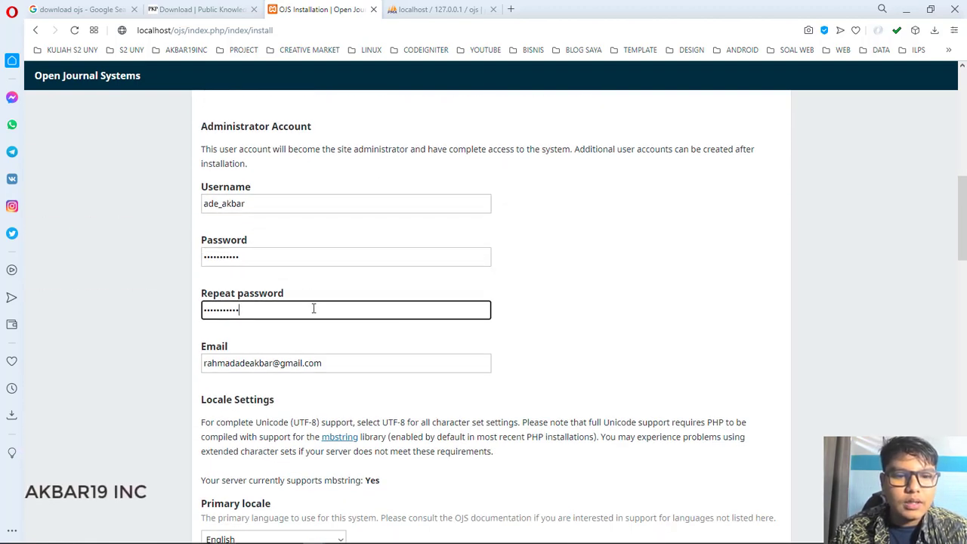
scroll(325, 302, "down", 2)
key("Tab")
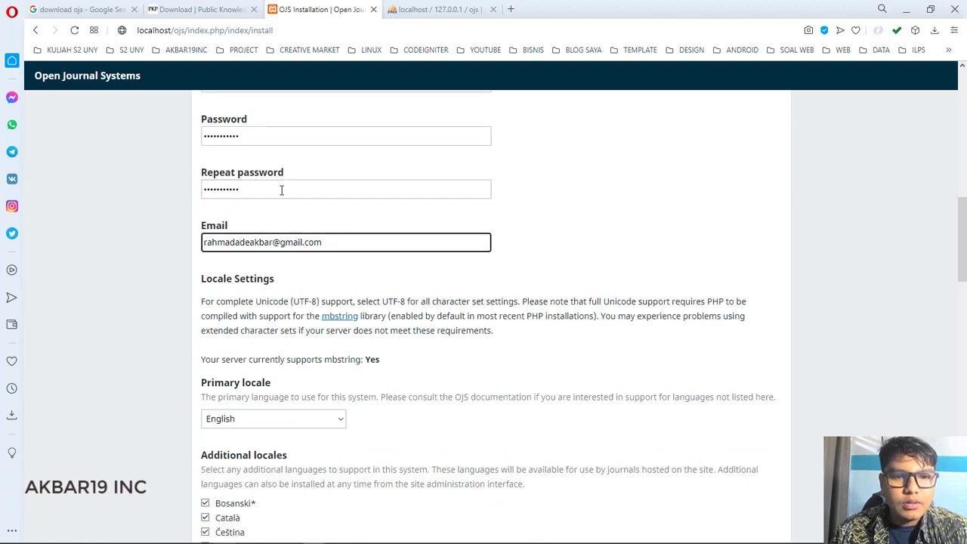
left_click(282, 190)
left_click(311, 138)
scroll(347, 188, "down", 1)
scroll(325, 227, "up", 2)
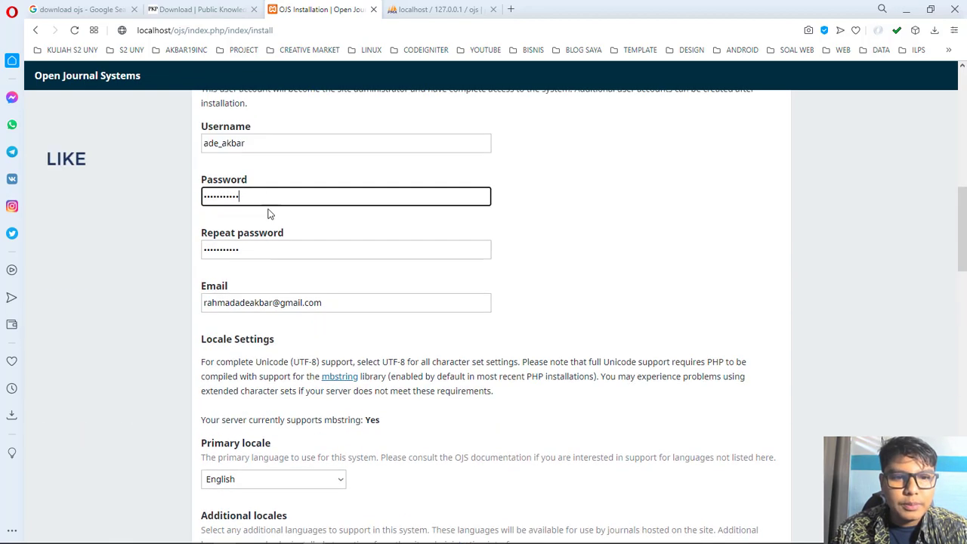
scroll(285, 236, "down", 3)
scroll(285, 237, "down", 10)
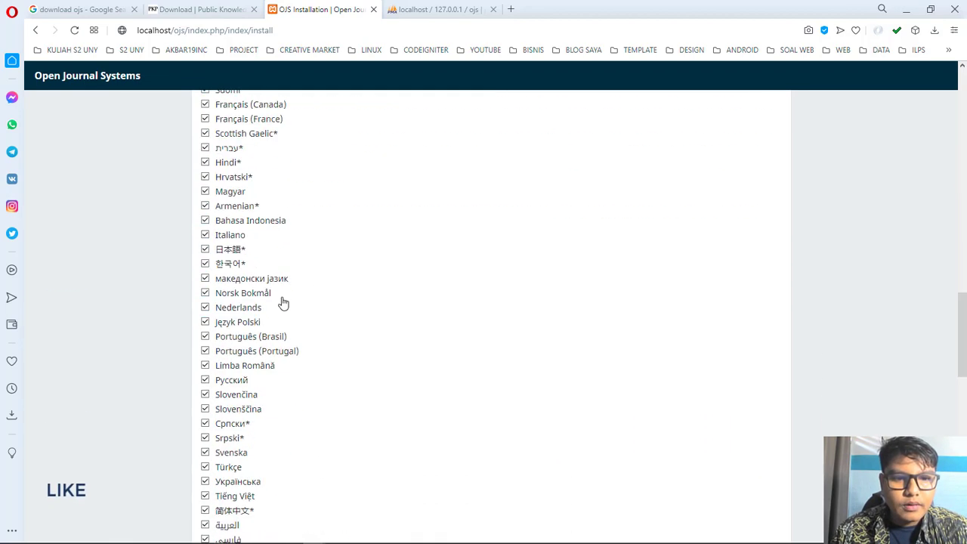
scroll(282, 302, "down", 4)
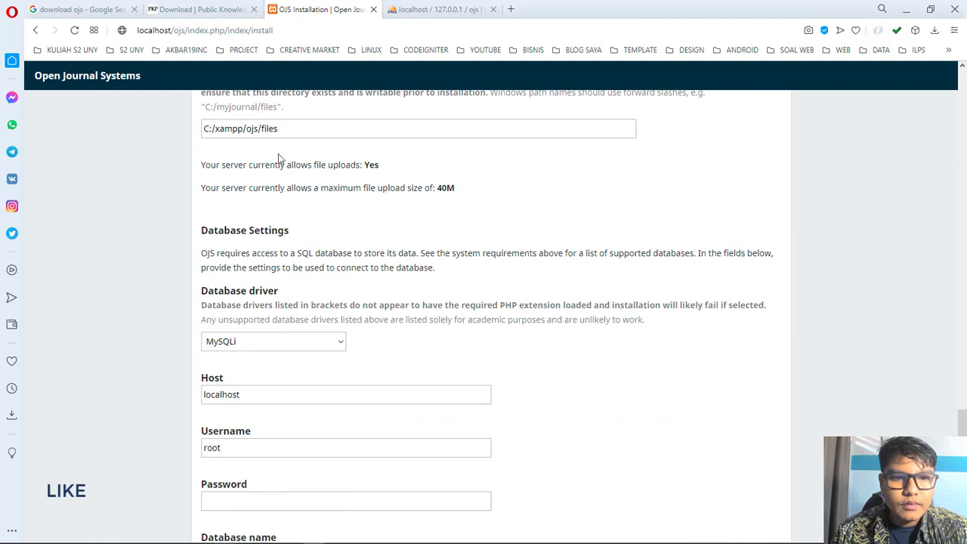
scroll(278, 154, "up", 1)
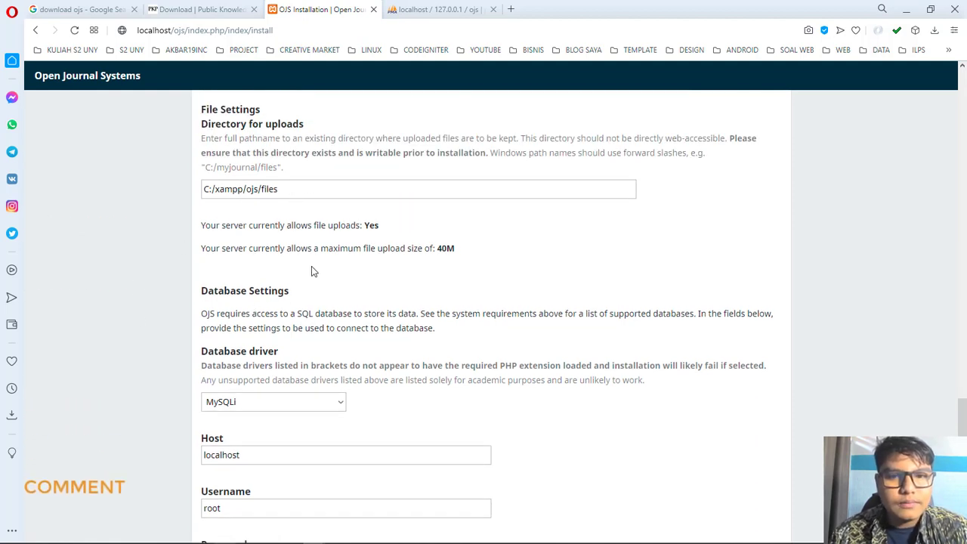
Step: Confirm the uploads path C:/xampp/ojs/files and submit Install Open Journal Systems
double_click(236, 192)
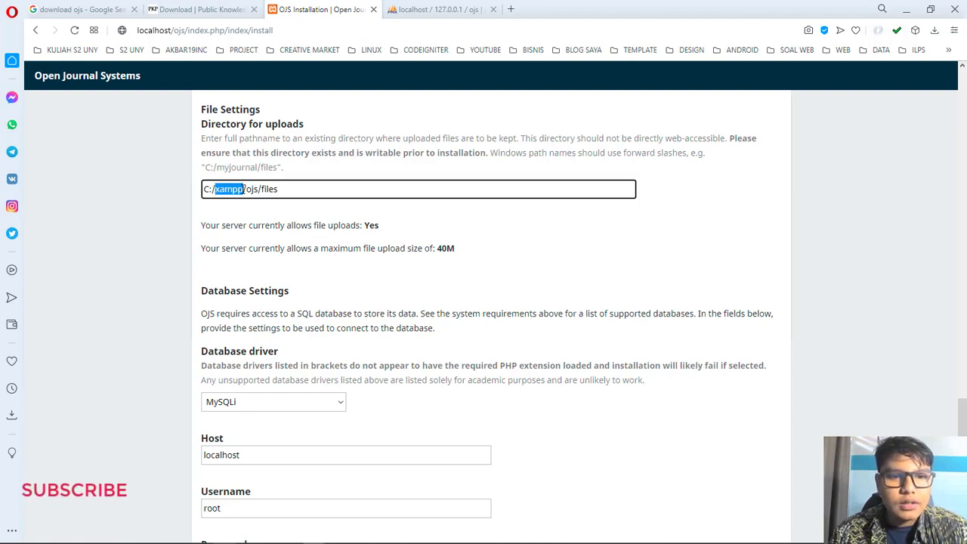
left_click(463, 257)
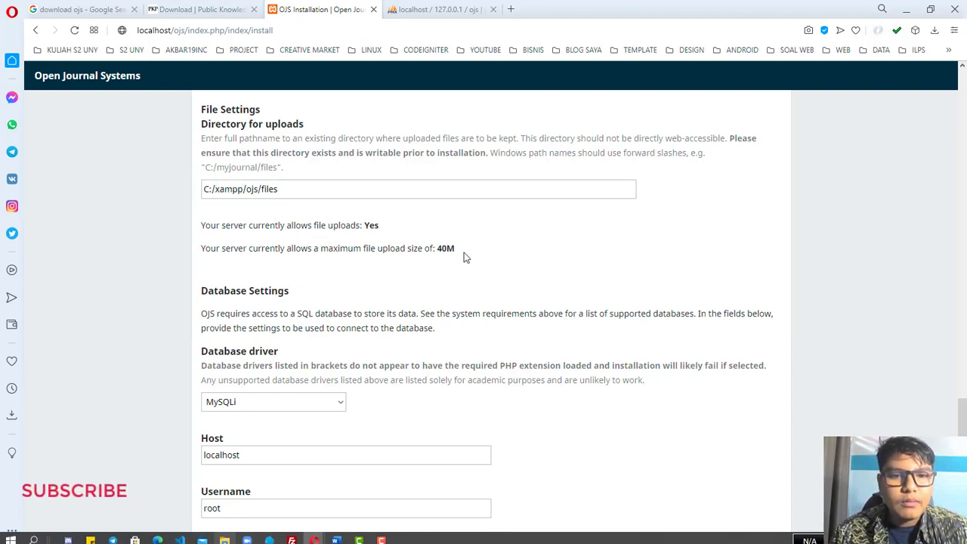
scroll(294, 219, "down", 2)
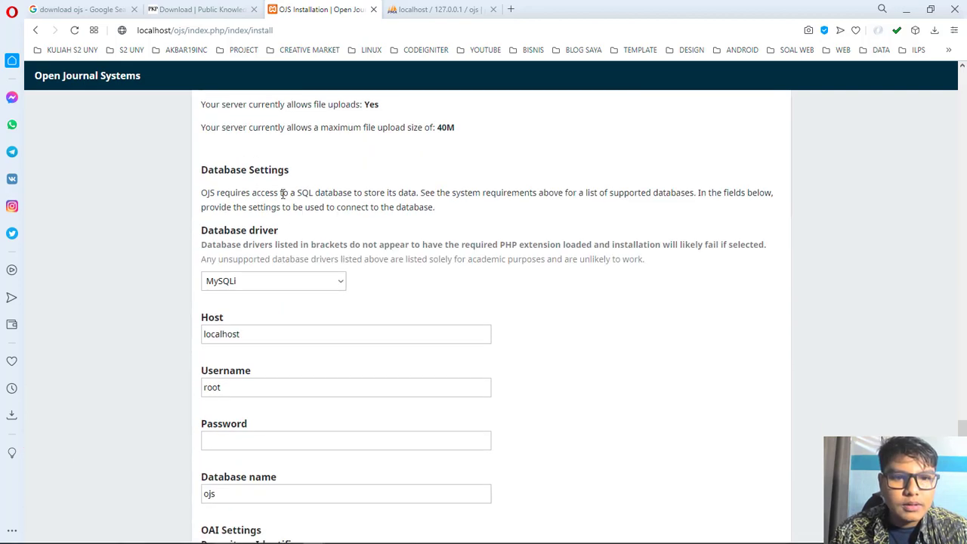
scroll(251, 226, "down", 3)
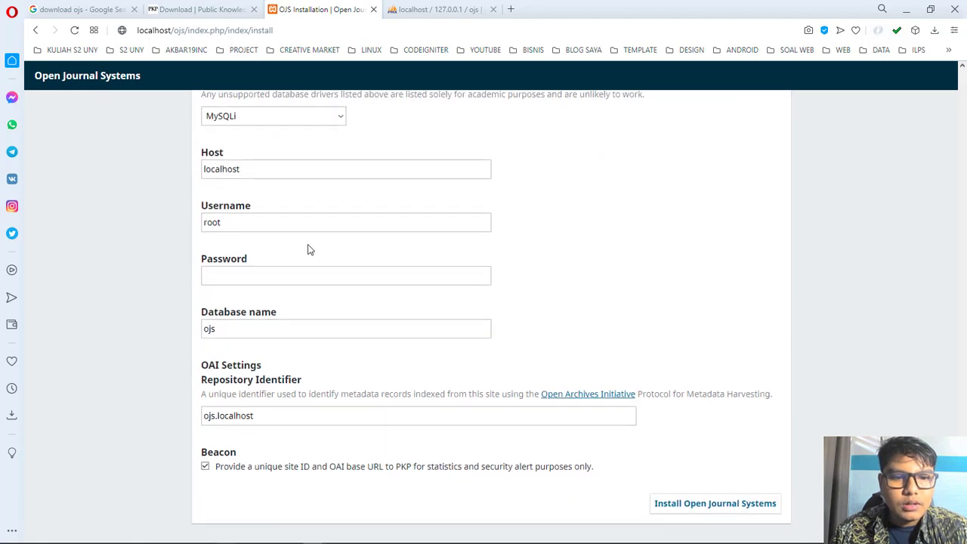
left_click(687, 510)
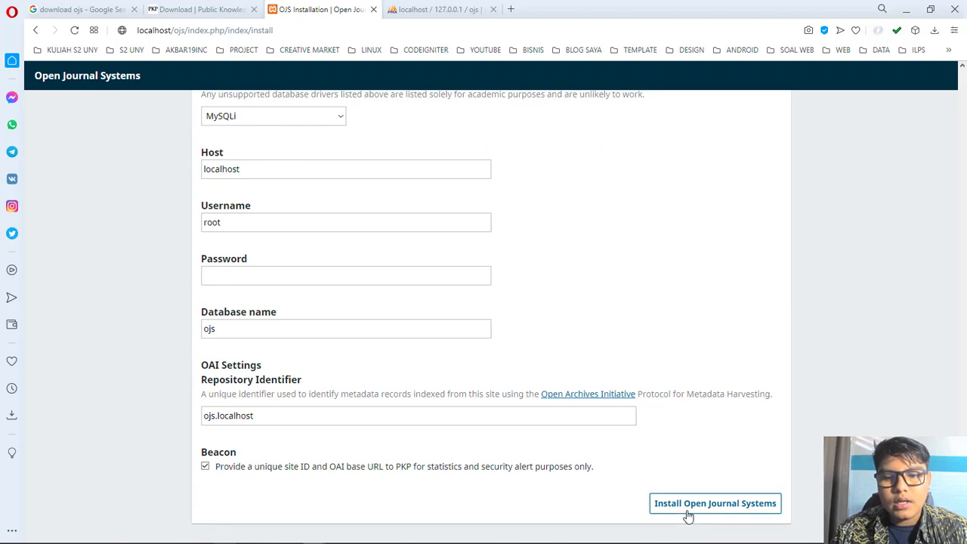
Step: Recheck the character sets, files directory and database settings, then resubmit the installation
scroll(307, 329, "up", 20)
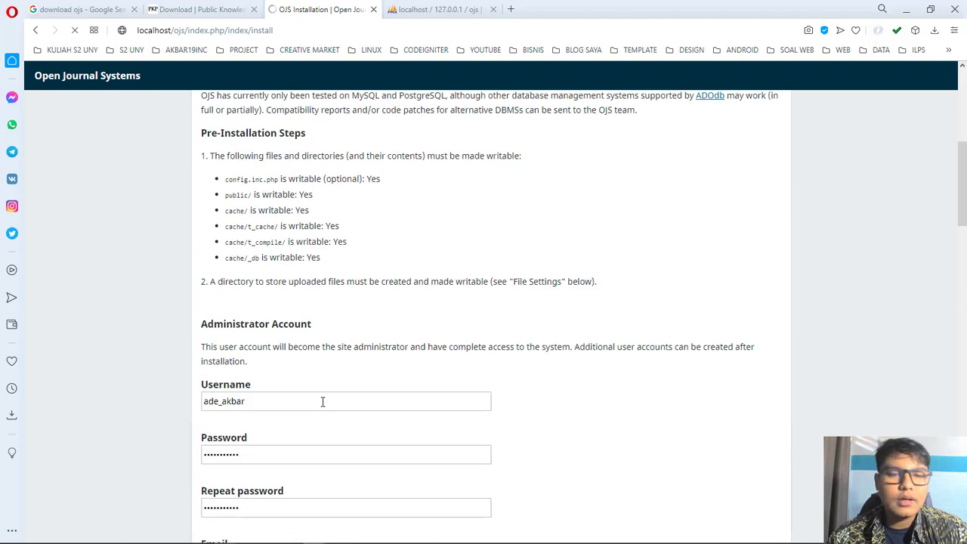
scroll(465, 226, "up", 5)
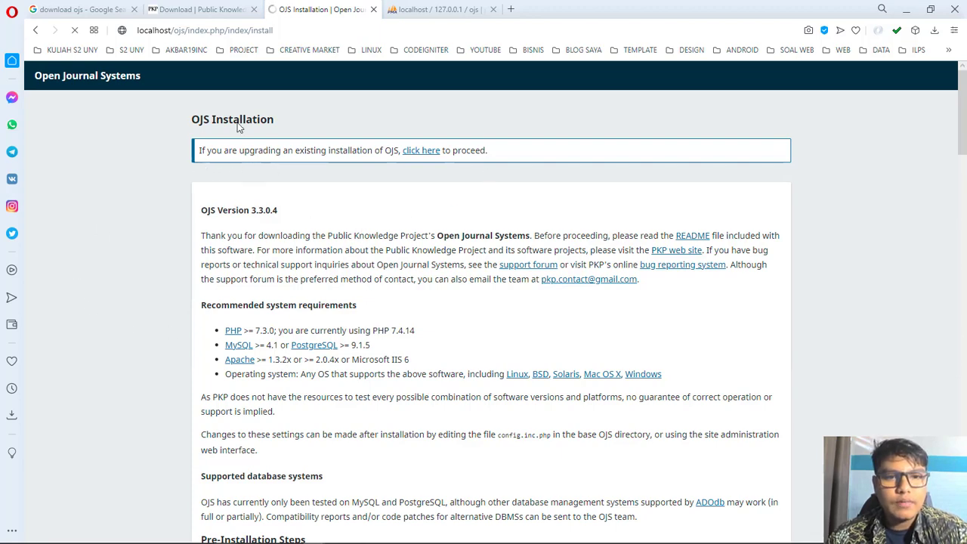
scroll(432, 319, "down", 10)
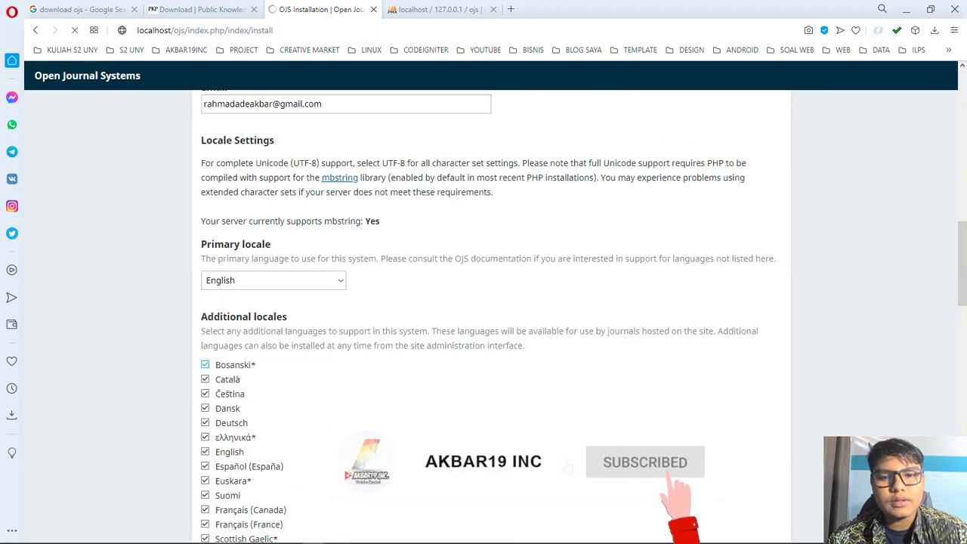
scroll(491, 317, "down", 15)
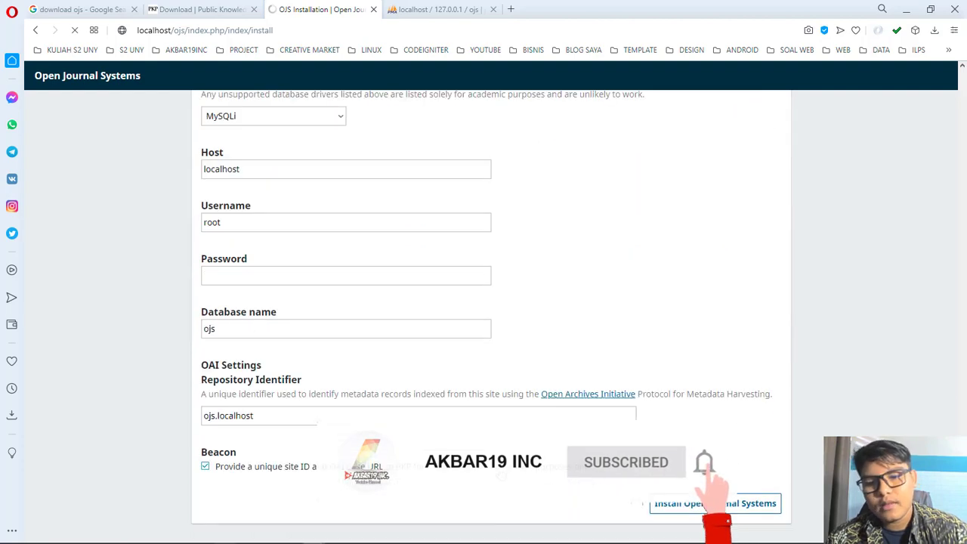
left_click(659, 505)
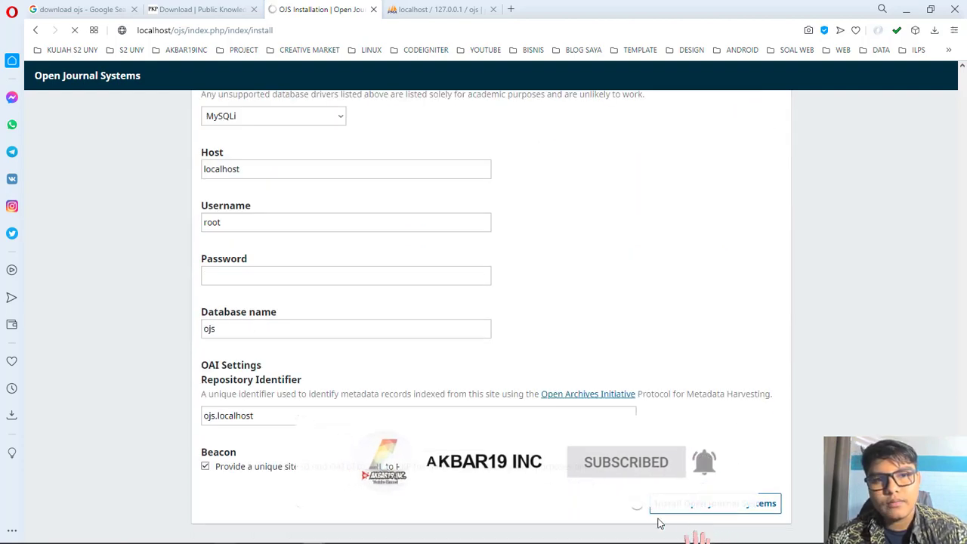
scroll(360, 289, "up", 6)
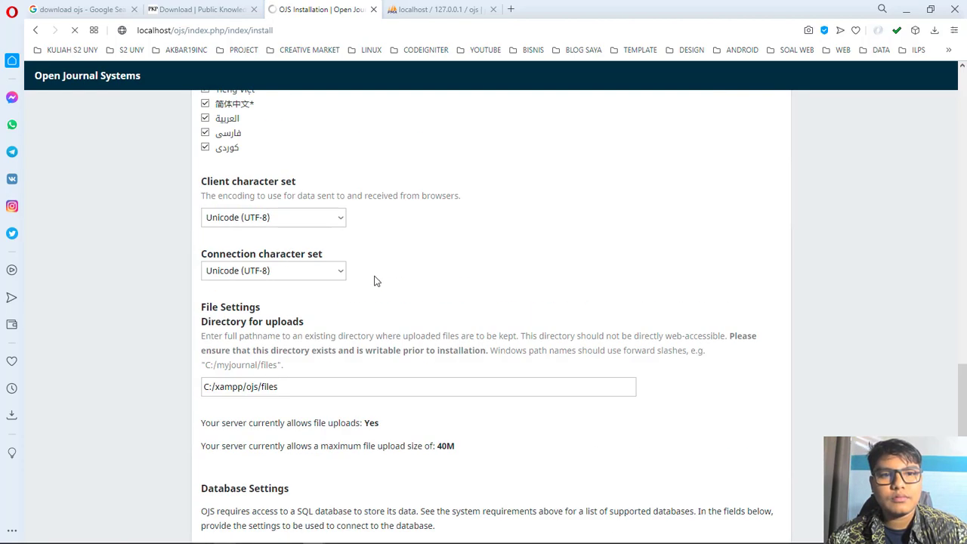
scroll(550, 405, "up", 3)
scroll(653, 434, "down", 5)
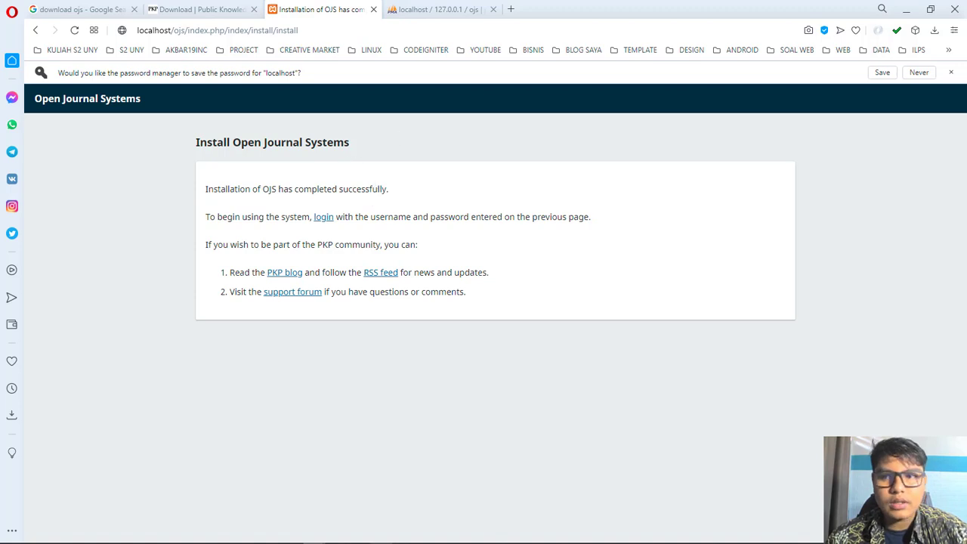
Step: Dismiss the password-saving prompt and follow the login link to the OJS login page
left_click(950, 72)
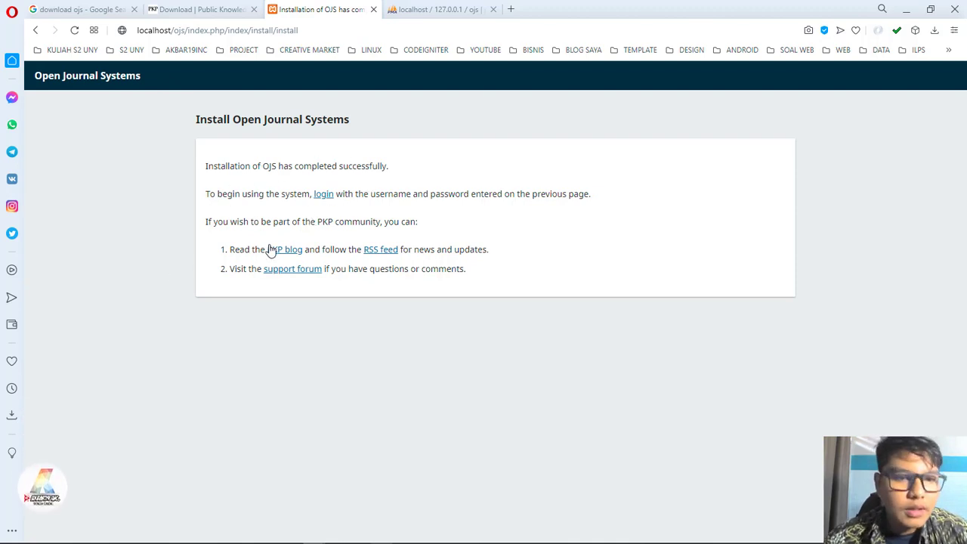
left_click(323, 194)
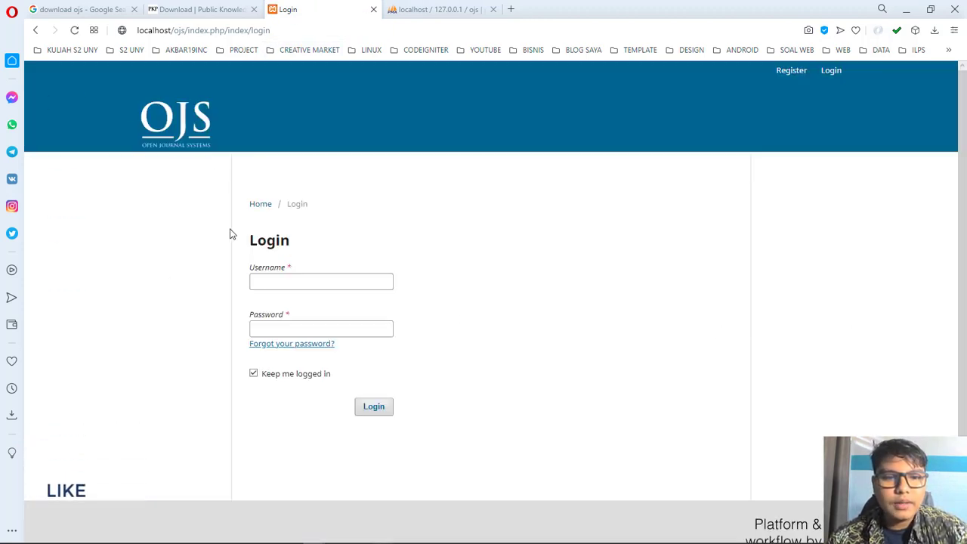
Step: Log in as the administrator using the saved username and the account password
scroll(282, 511, "down", 1)
scroll(123, 434, "up", 1)
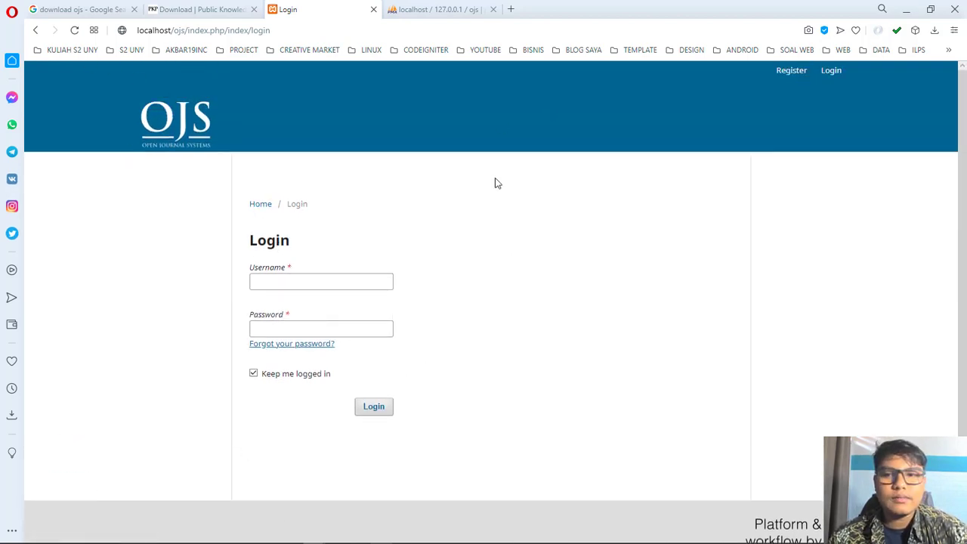
left_click(276, 276)
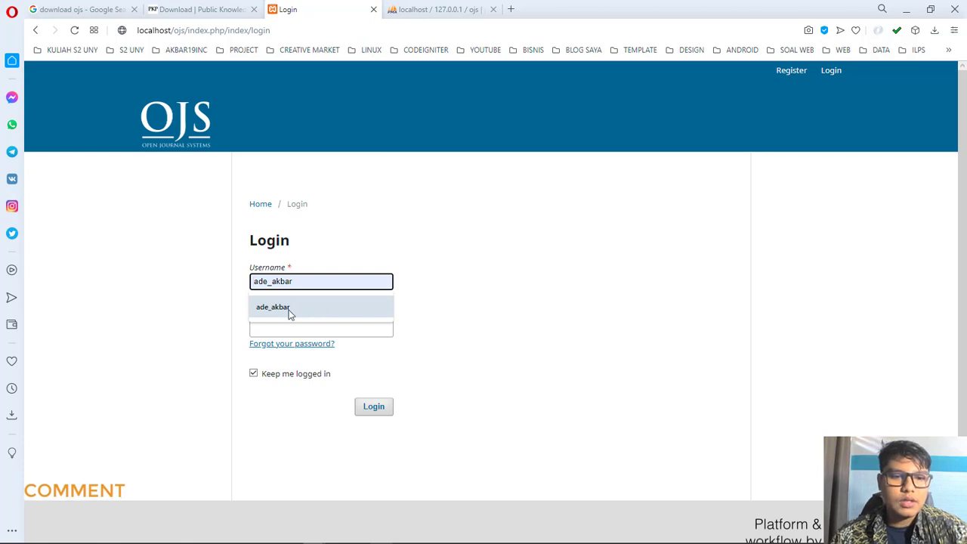
left_click(289, 309)
left_click(300, 327)
type("••••••")
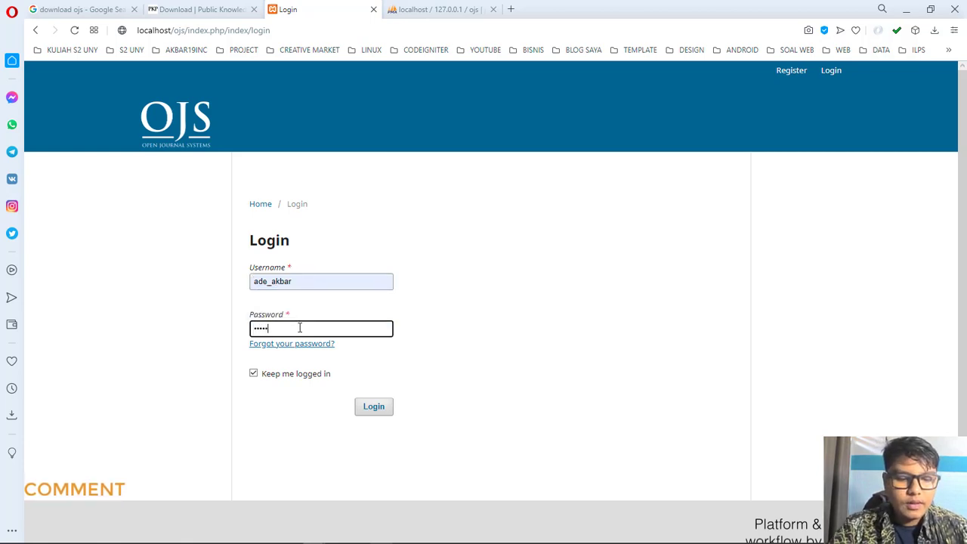
type("•••••")
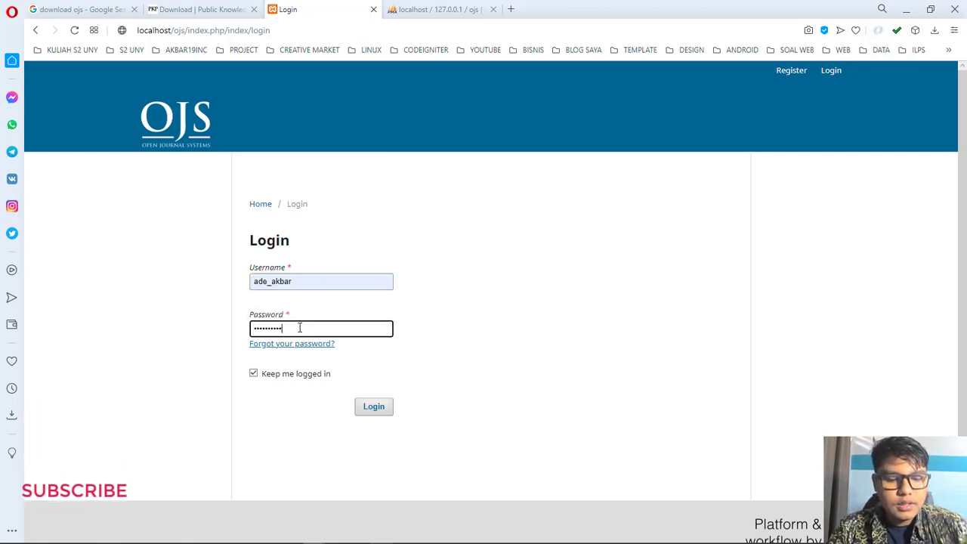
left_click(373, 405)
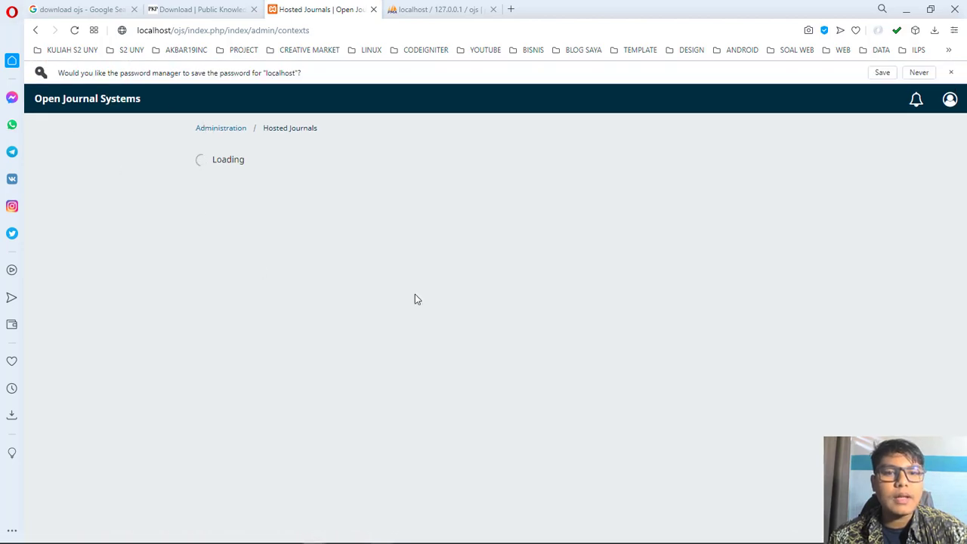
Step: Dismiss the password-saving bar and let the empty Hosted Journals list finish loading
left_click(951, 72)
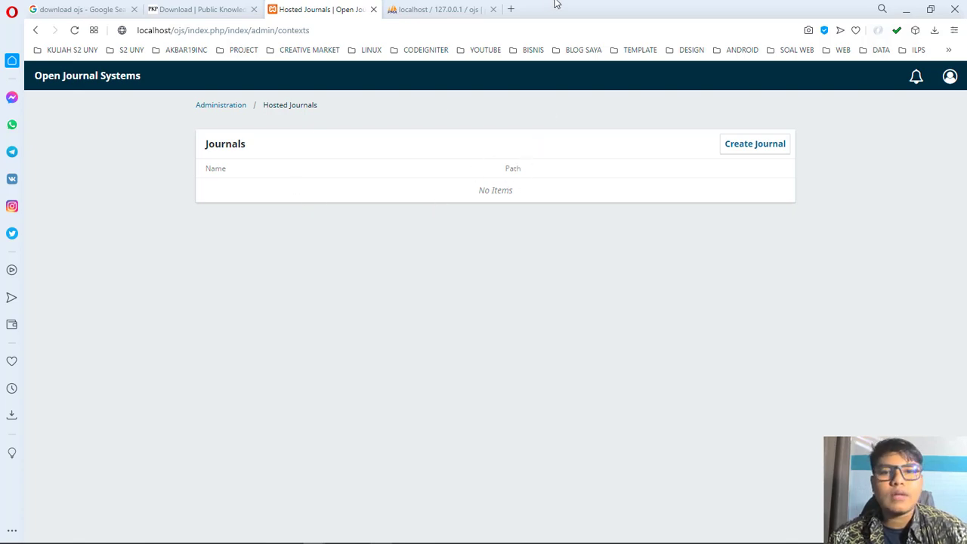
left_click(512, 11)
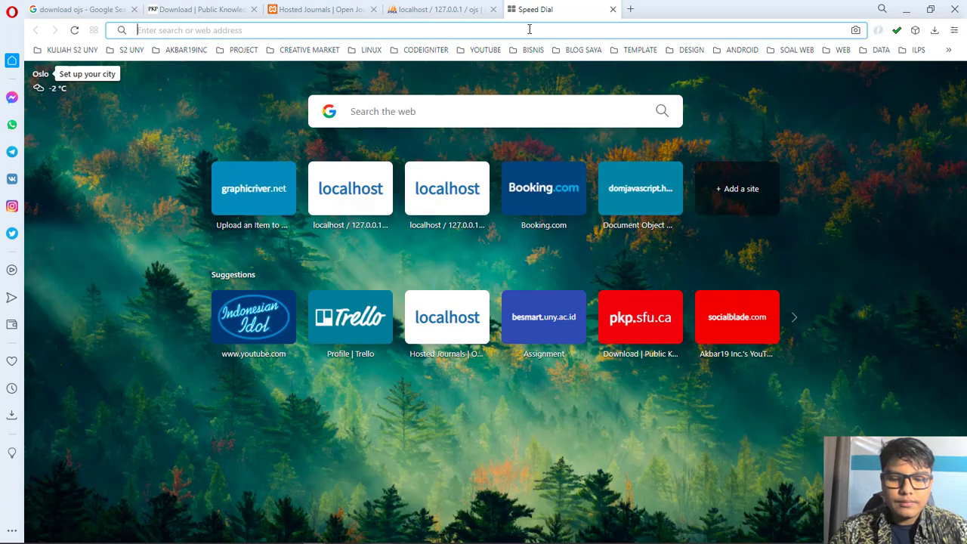
Step: Search Google Images for 'open journal system' and preview the Viewing and Reading screenshot
type("ok")
key("BackSpace")
type("pen")
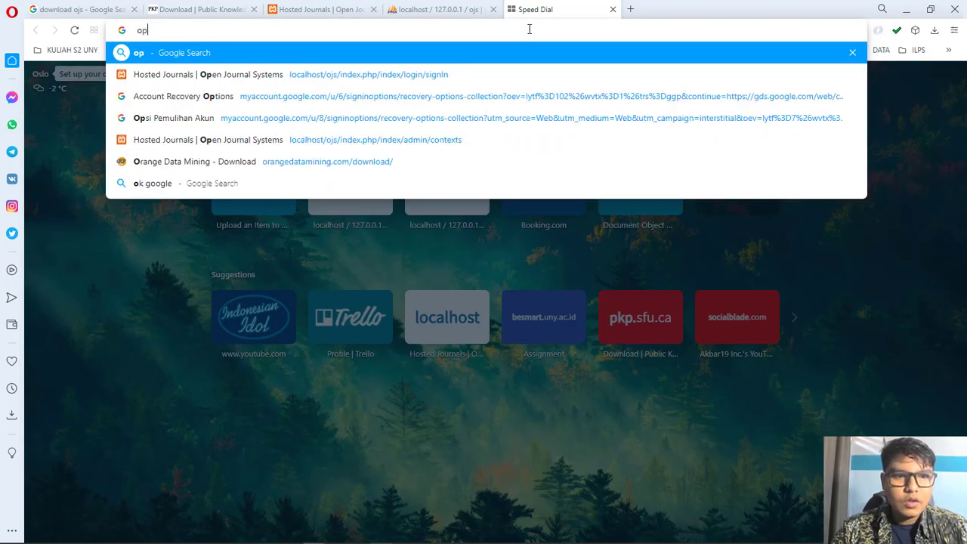
type("nal s")
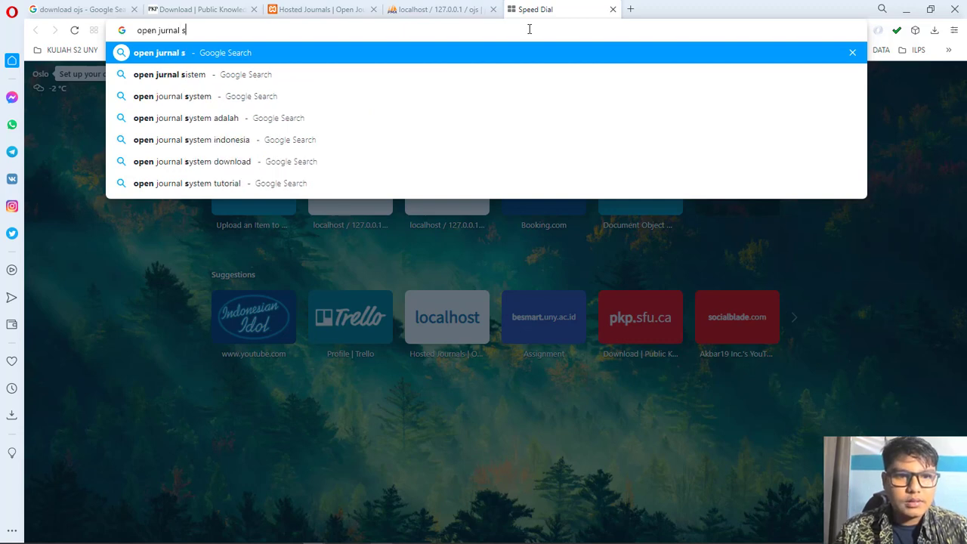
key("Down")
key("Return")
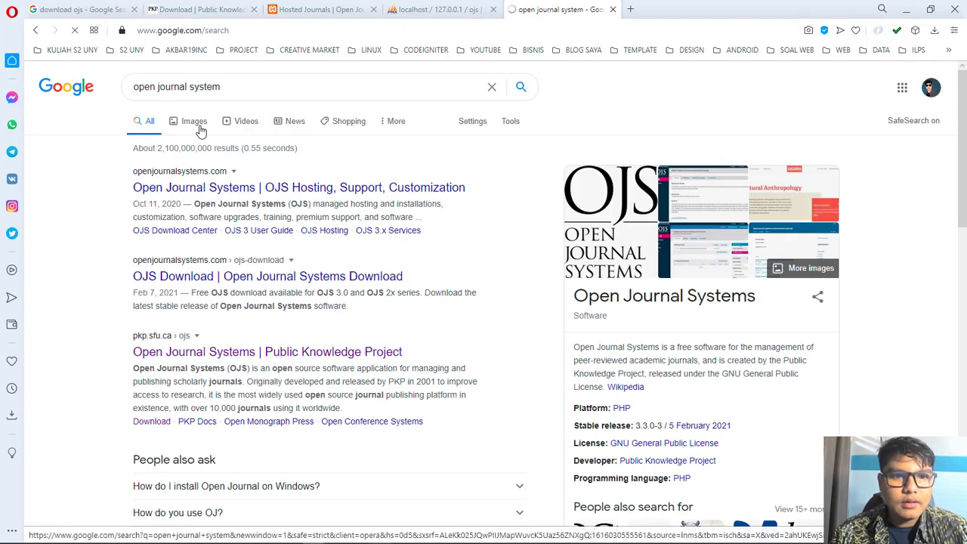
left_click(198, 127)
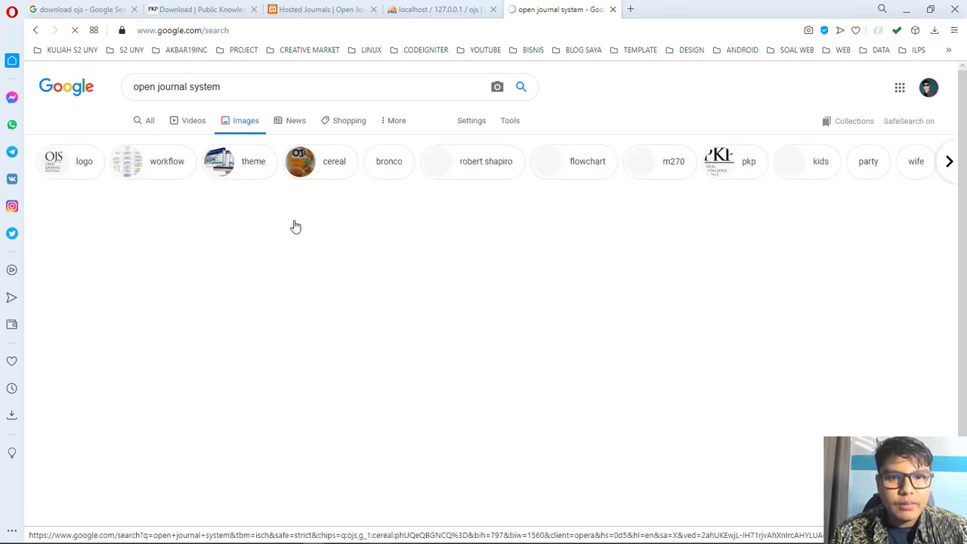
scroll(645, 287, "down", 4)
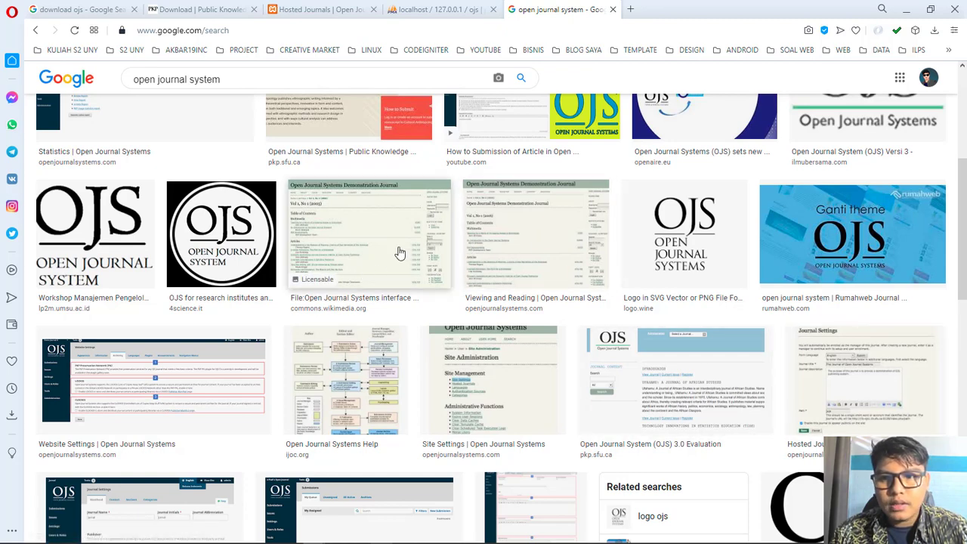
left_click(518, 235)
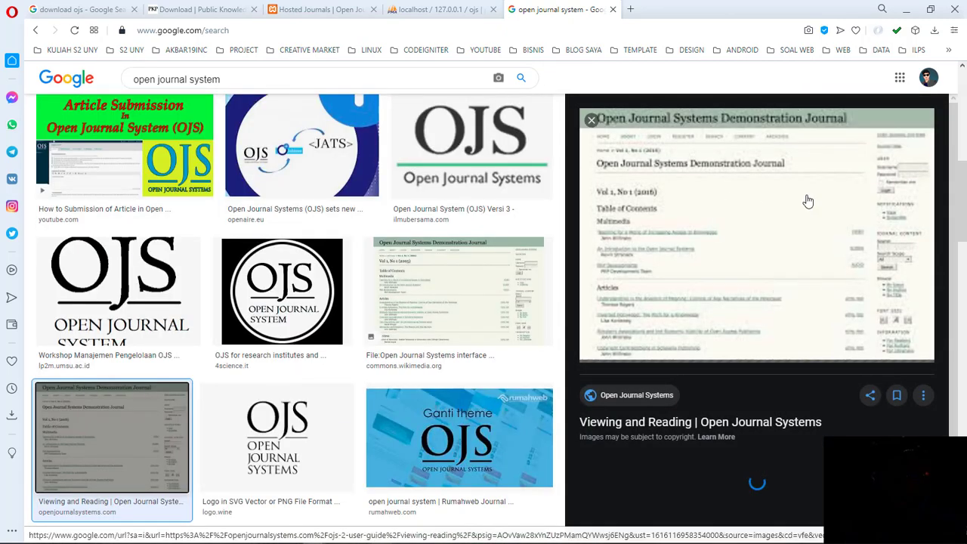
Step: View the full-size image in a new tab, then close it and the Google search tab
right_click(718, 246)
left_click(748, 252)
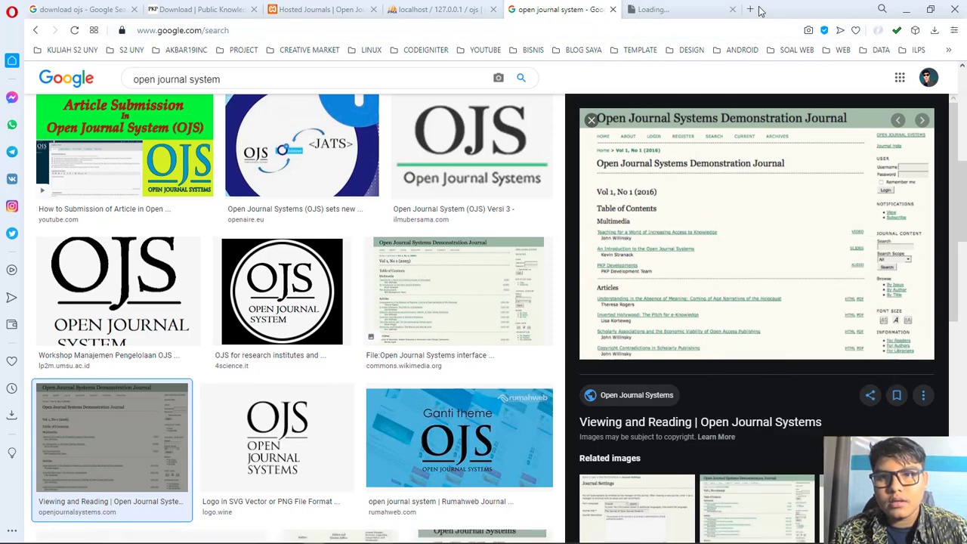
left_click(732, 9)
right_click(712, 206)
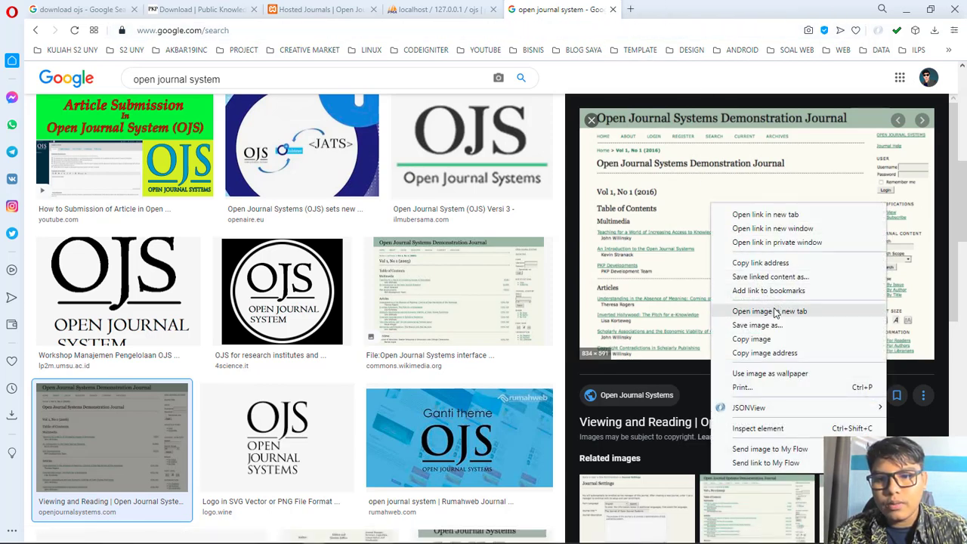
left_click(744, 310)
left_click(656, 13)
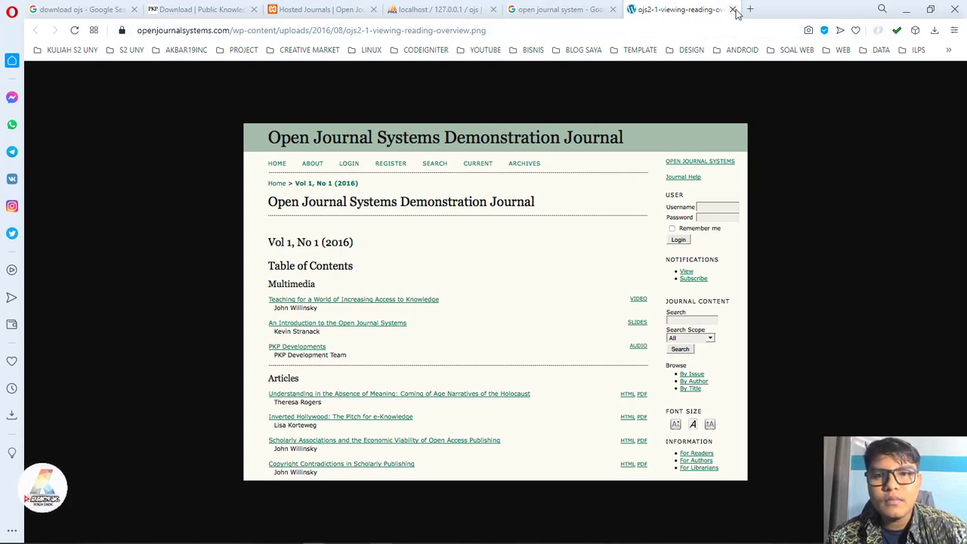
key("ctrl+w")
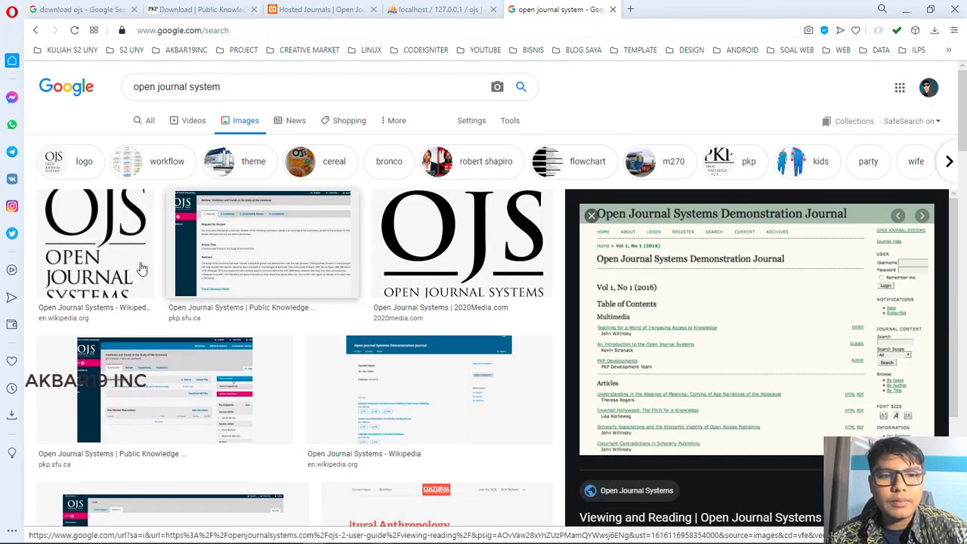
left_click(227, 249)
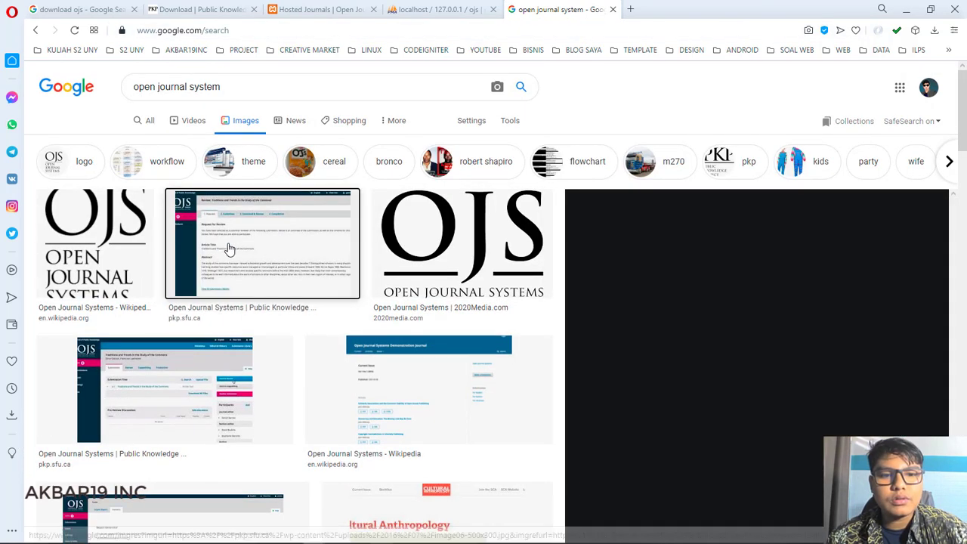
left_click(613, 11)
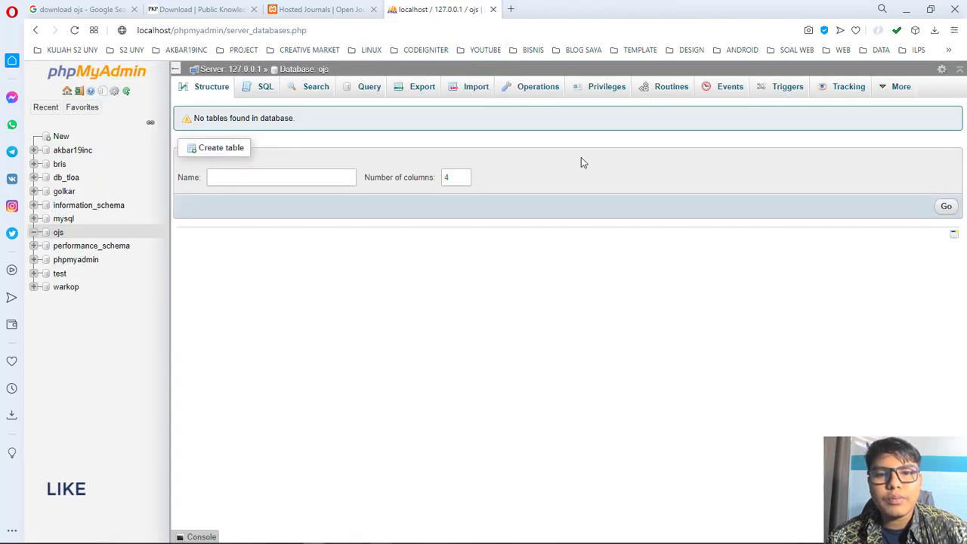
Step: Return to the browser's 'Hosted Journals | Open Journal Systems' tab
key("alt+Tab")
left_click(173, 149)
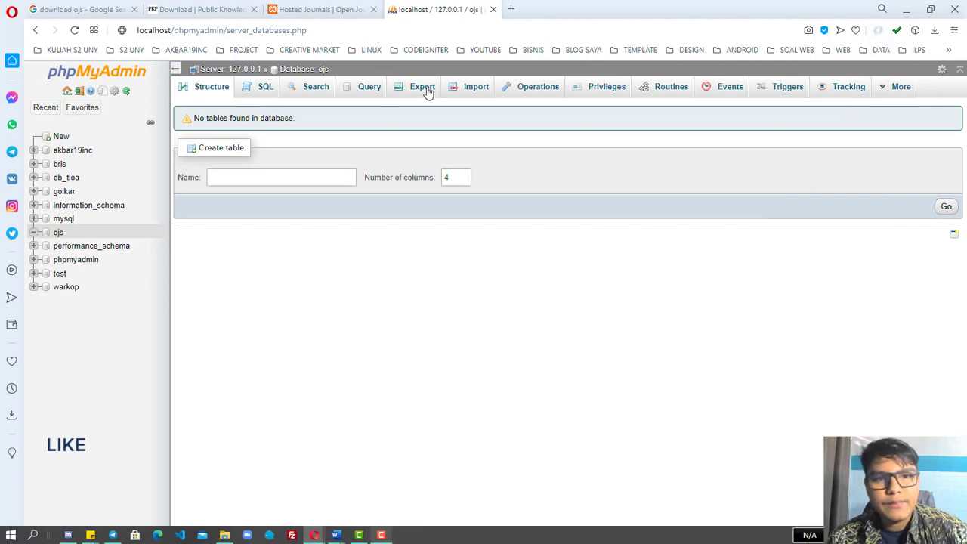
left_click(333, 10)
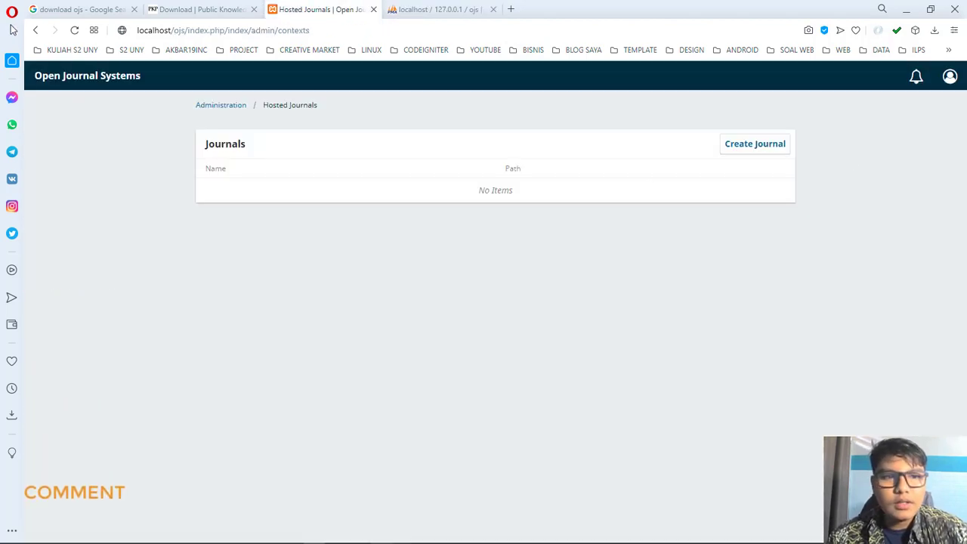
Step: Switch the OJS interface language back to English
left_click(949, 83)
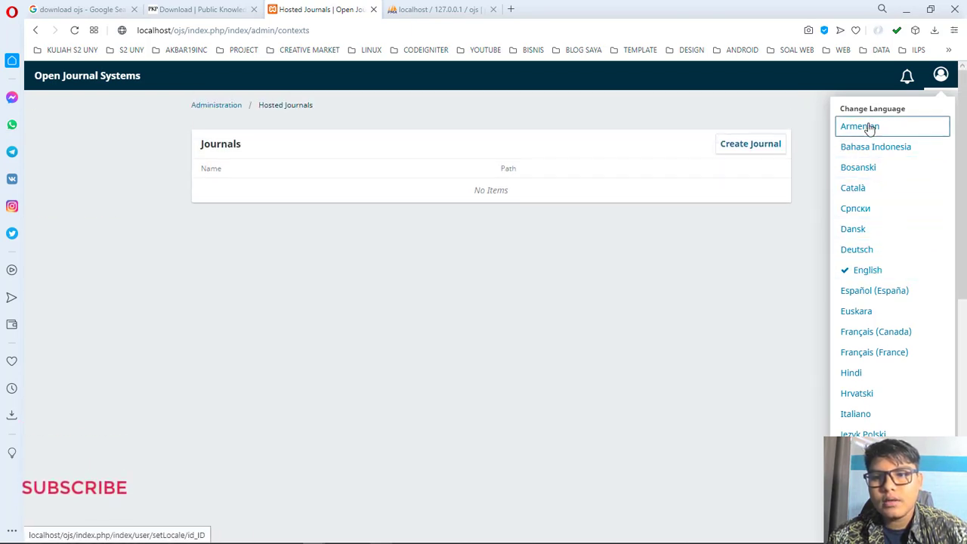
scroll(869, 189, "down", 5)
scroll(864, 363, "up", 5)
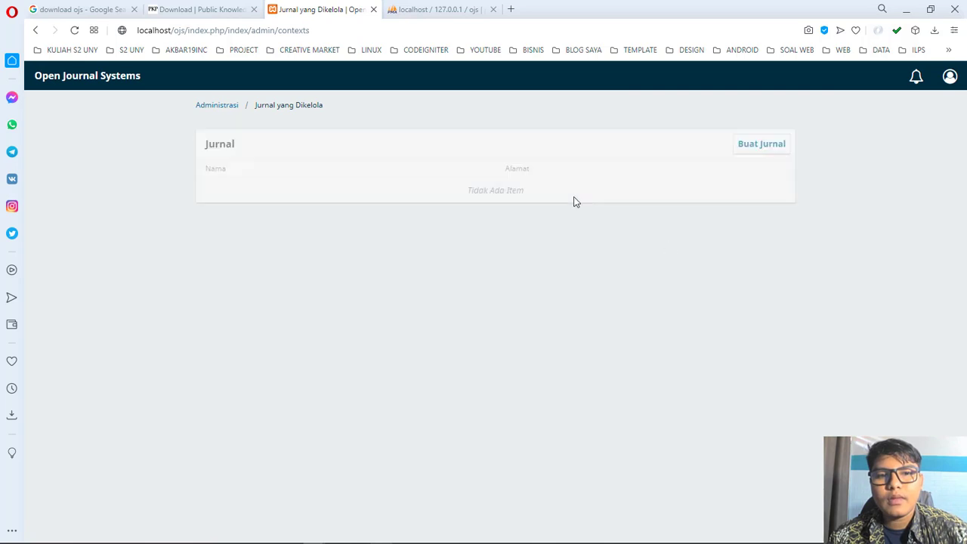
left_click(952, 75)
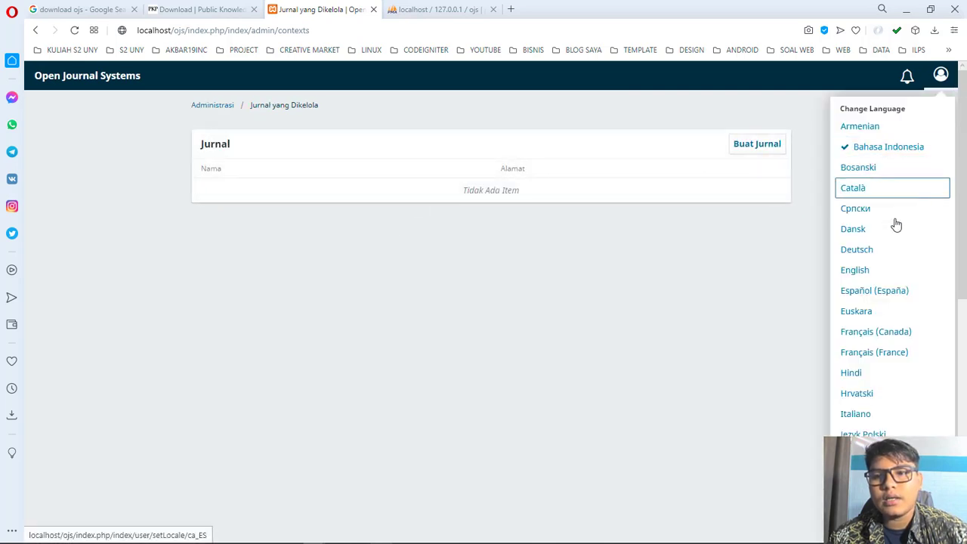
left_click(885, 271)
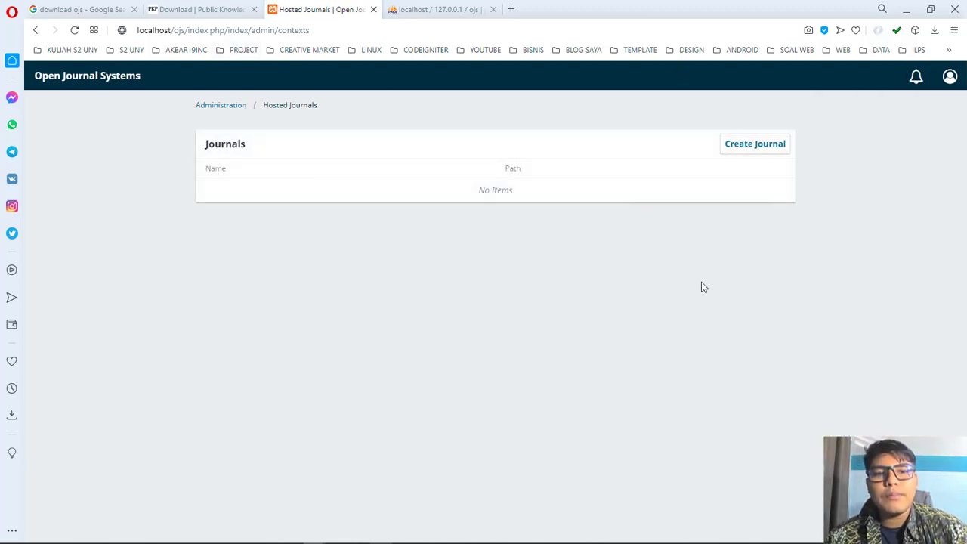
Step: Open the Create Journal form and scroll through its empty fields
left_click(775, 149)
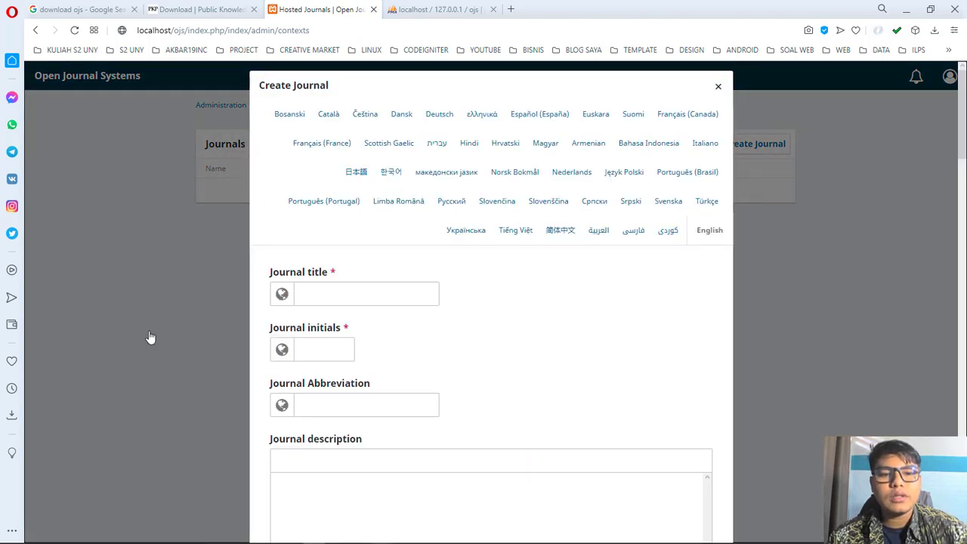
scroll(573, 188, "down", 4)
scroll(588, 381, "up", 4)
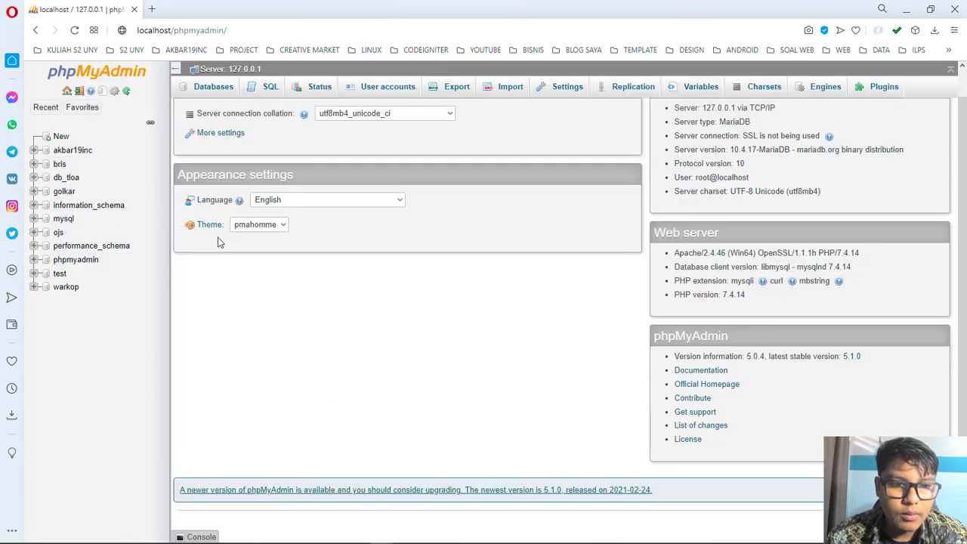
Step: Review the ojs database's 114 installed tables in phpMyAdmin's Structure list, then bring the ojs folder window forward
left_click(59, 234)
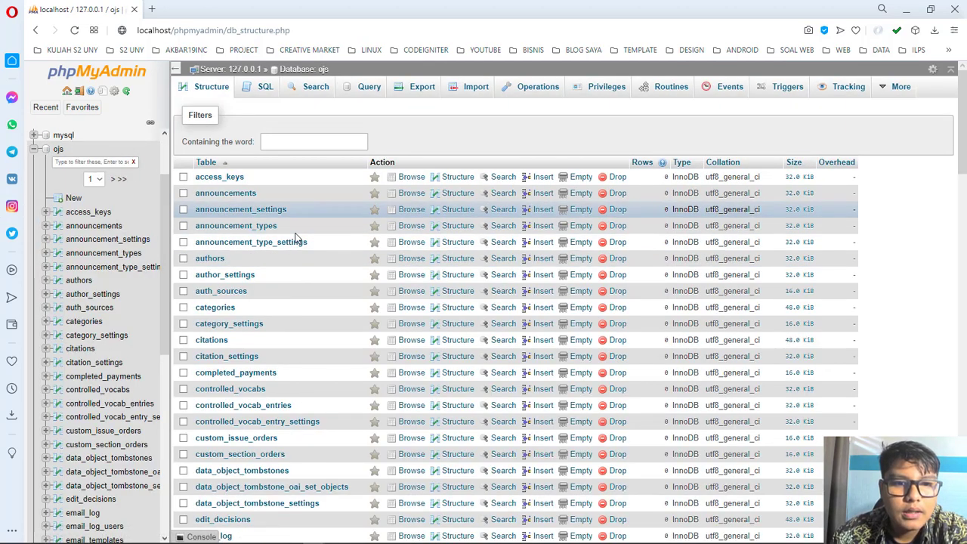
scroll(303, 426, "down", 15)
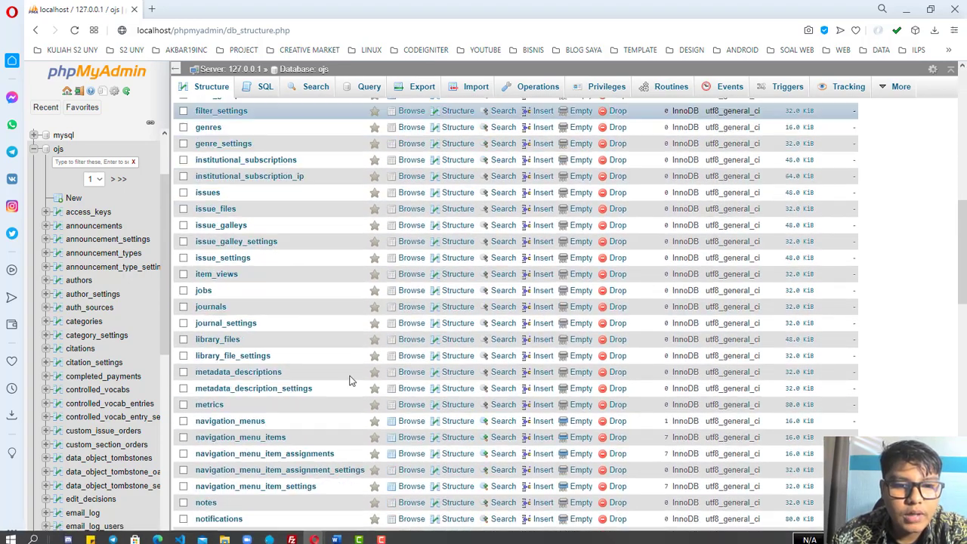
scroll(337, 386, "down", 5)
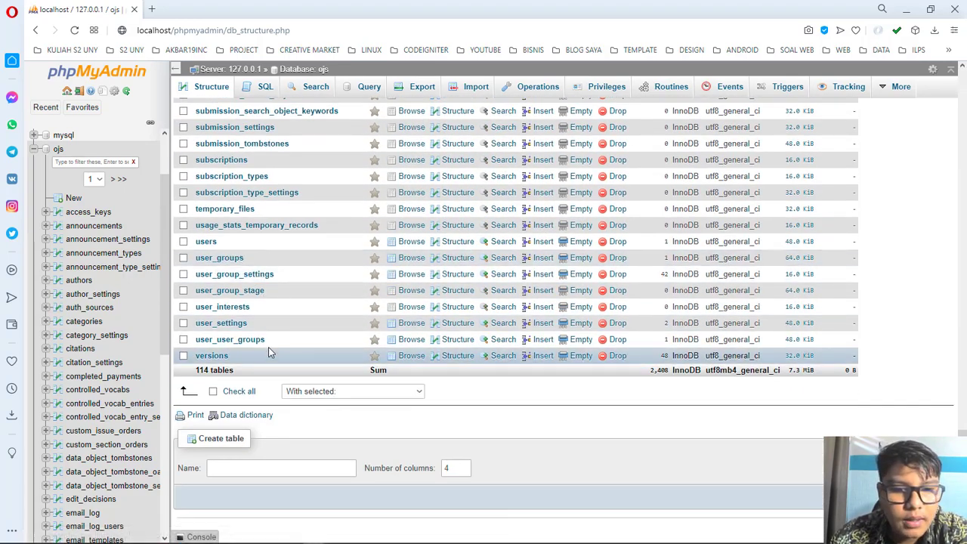
scroll(268, 346, "up", 8)
scroll(272, 332, "up", 12)
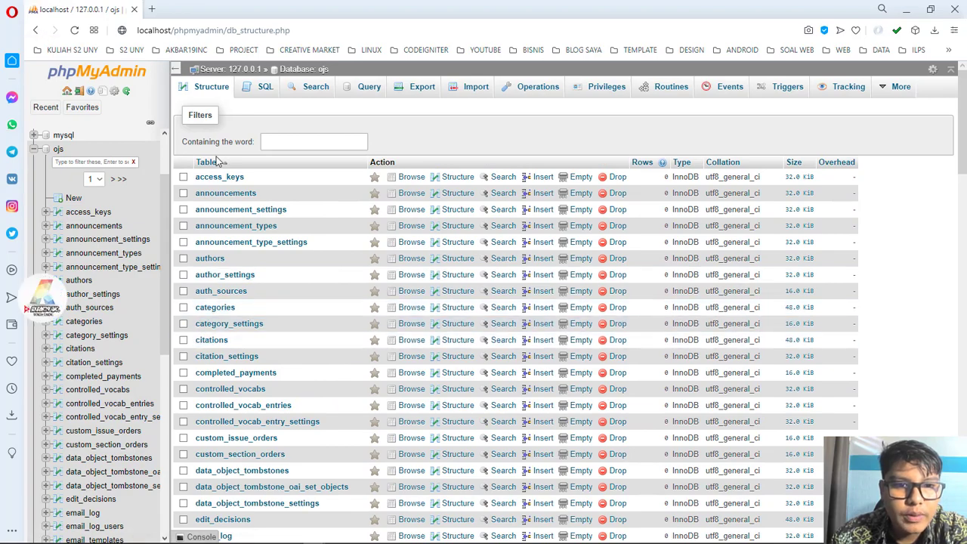
scroll(266, 215, "down", 3)
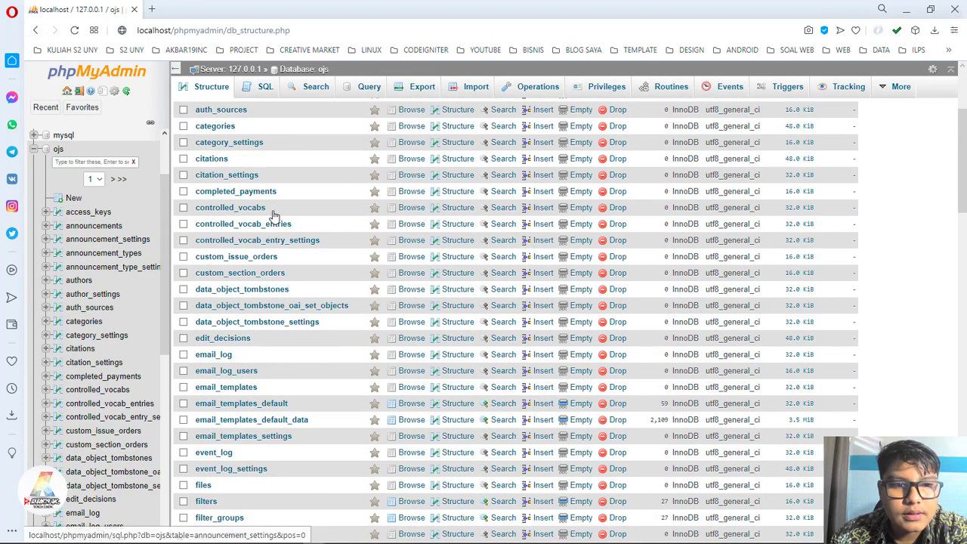
scroll(307, 273, "up", 1)
scroll(307, 273, "up", 3)
scroll(310, 302, "down", 10)
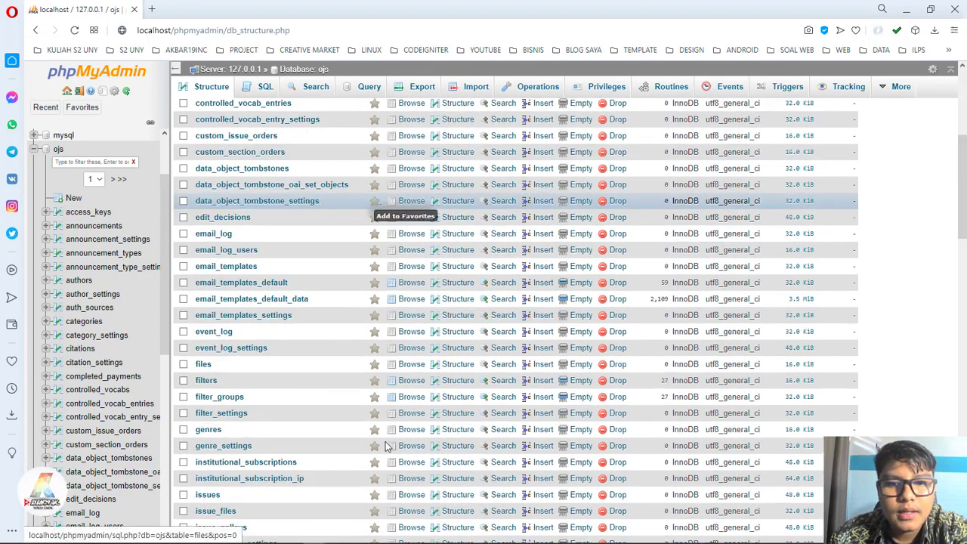
scroll(310, 317, "down", 12)
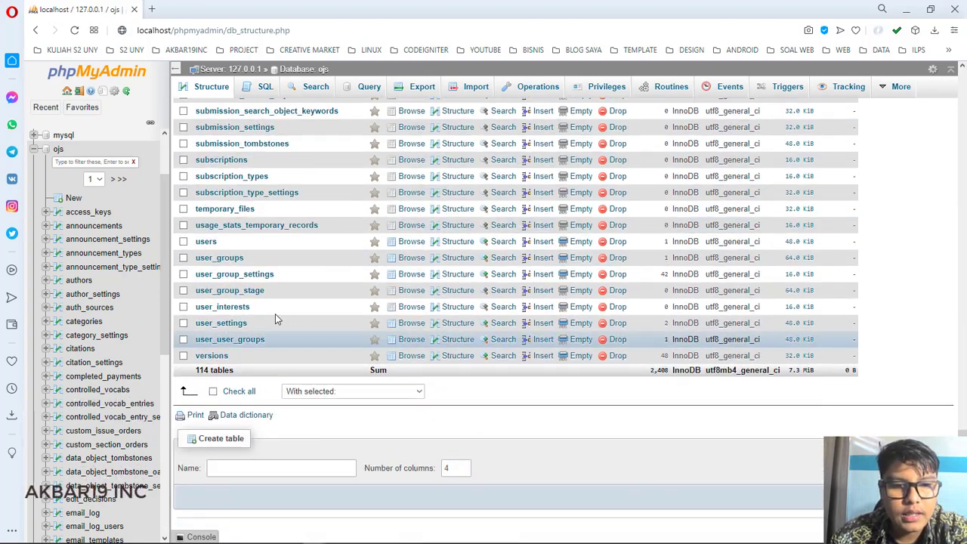
scroll(280, 325, "up", 3)
scroll(287, 341, "up", 20)
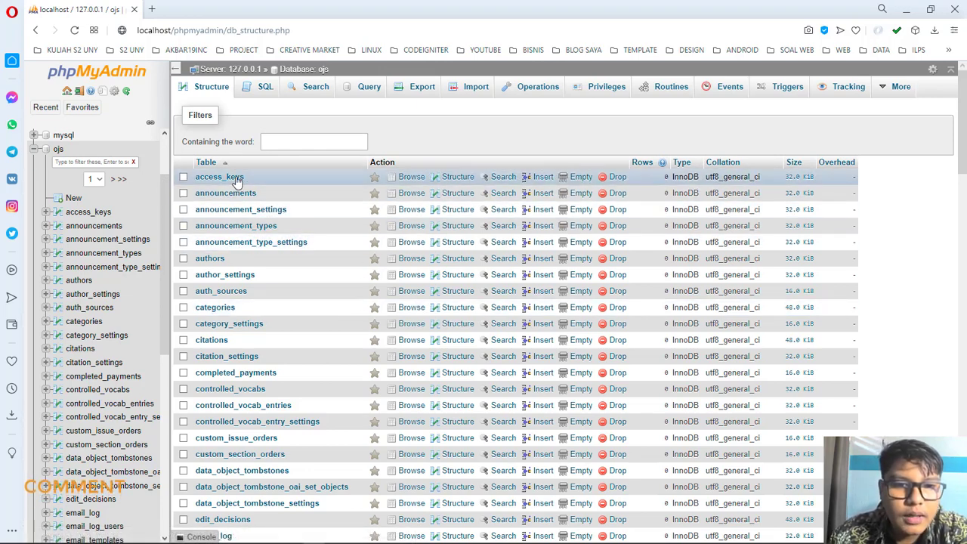
scroll(314, 268, "down", 1)
scroll(314, 269, "down", 15)
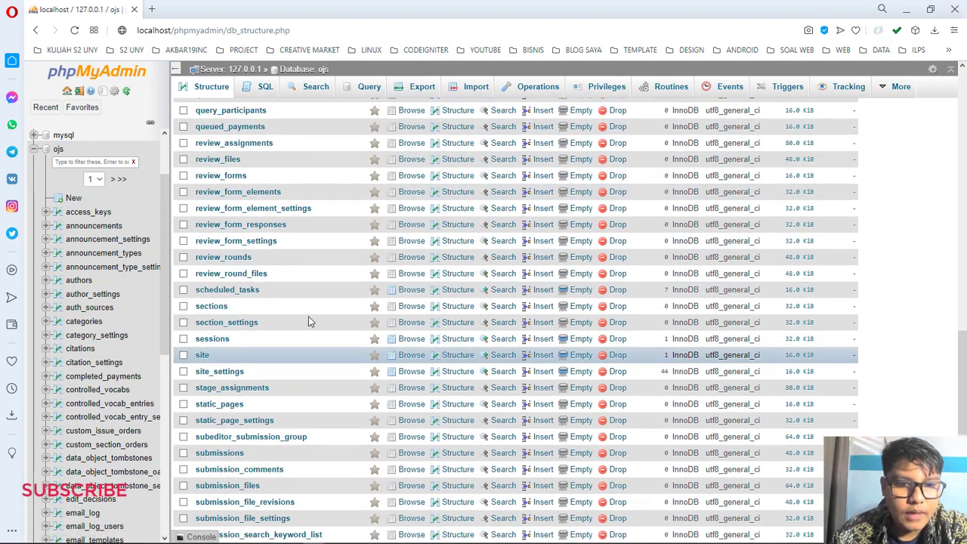
scroll(308, 317, "down", 3)
scroll(305, 169, "up", 4)
scroll(305, 169, "up", 3)
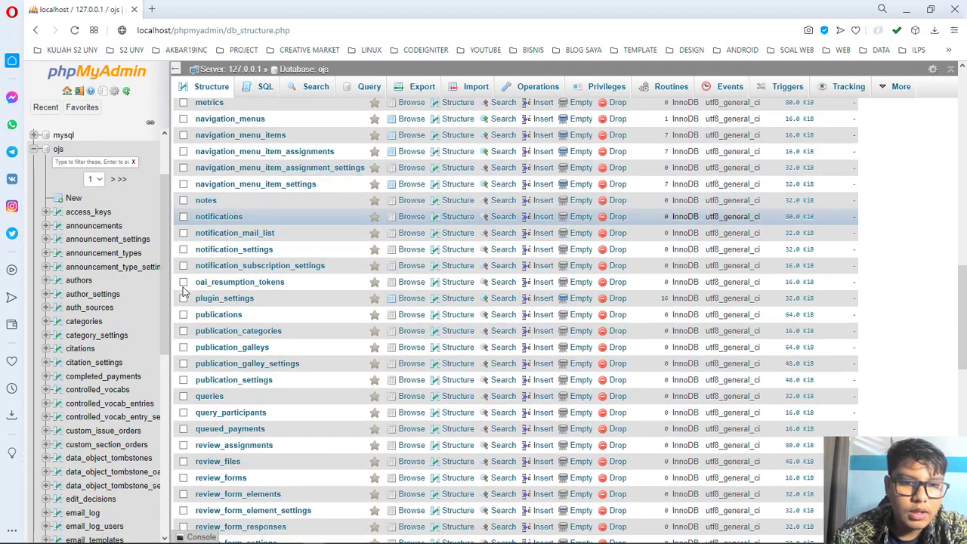
left_click(232, 535)
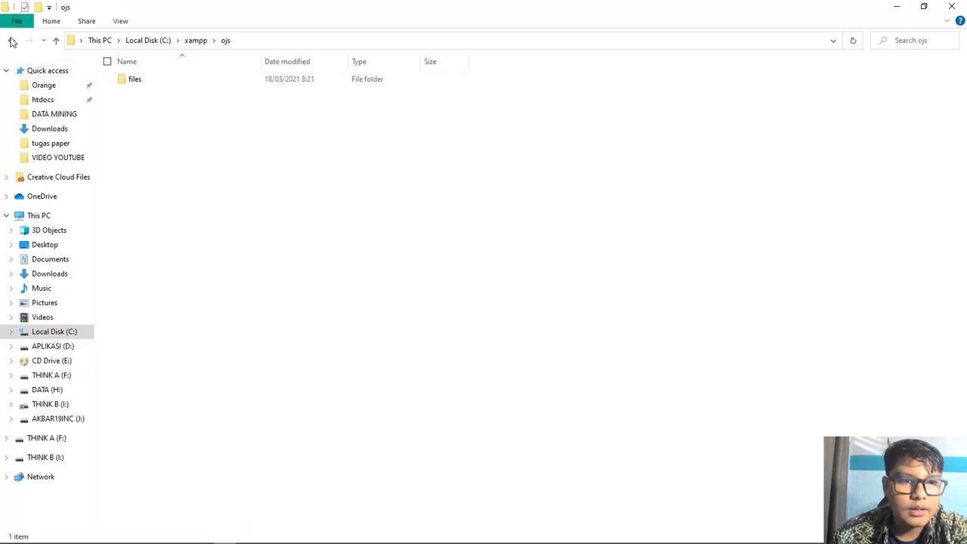
Step: Open C:\xampp\ojs\files and look inside its journals folder
key("alt+Left")
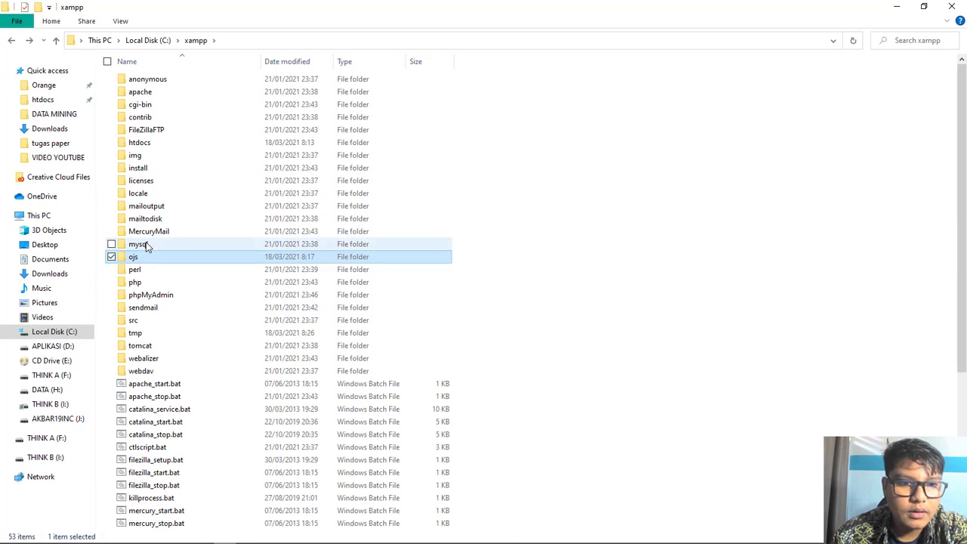
double_click(149, 257)
double_click(144, 82)
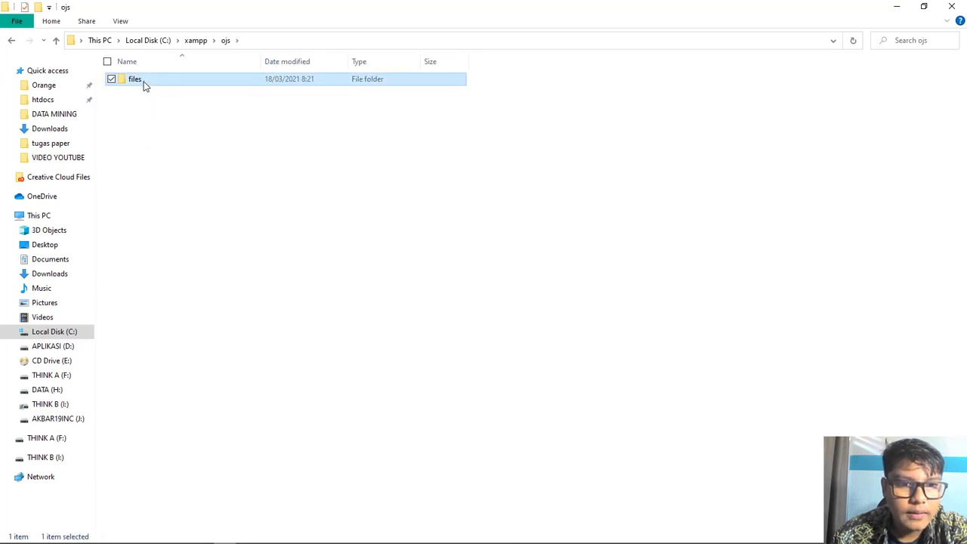
double_click(142, 80)
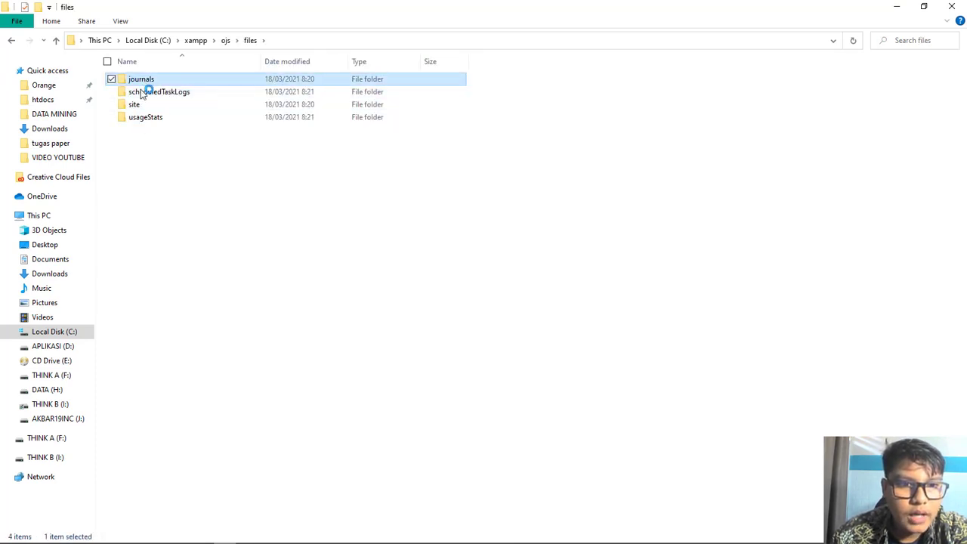
Step: Check the scheduledTaskLogs and site folders, then open usageStats
key("alt+Left")
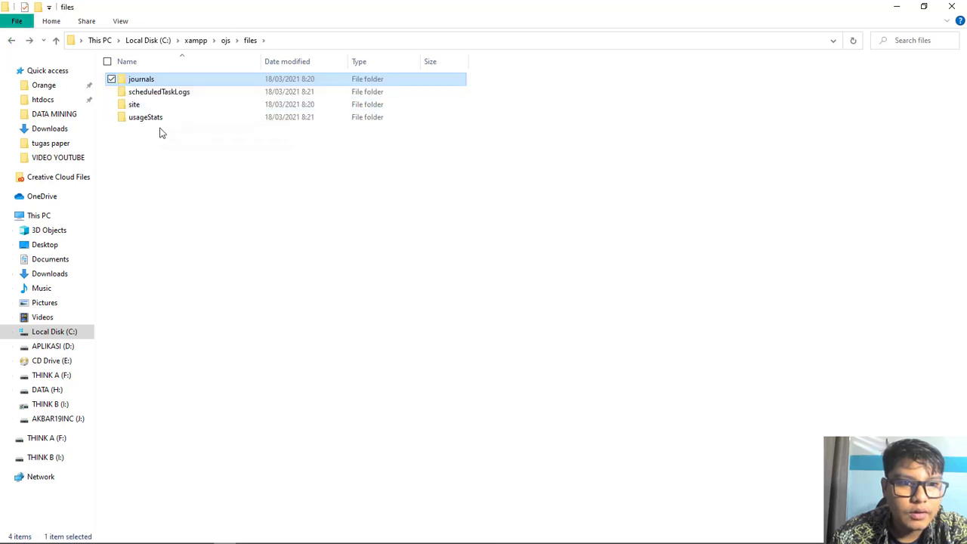
double_click(151, 92)
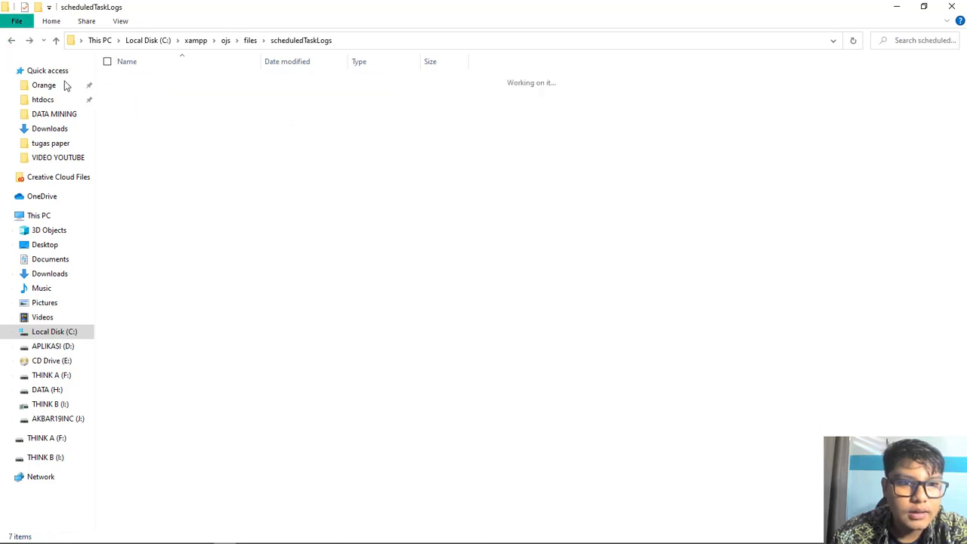
left_click(15, 42)
double_click(159, 104)
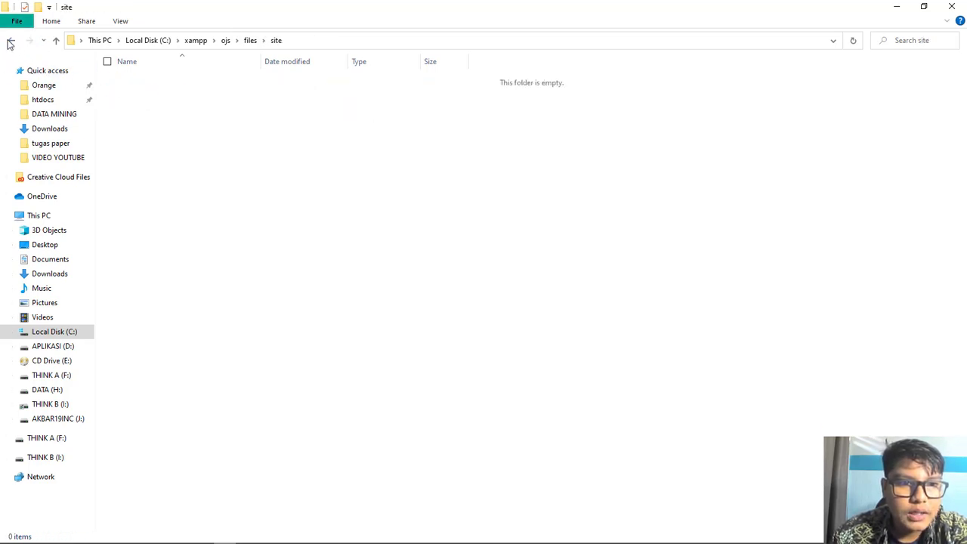
left_click(11, 41)
double_click(160, 121)
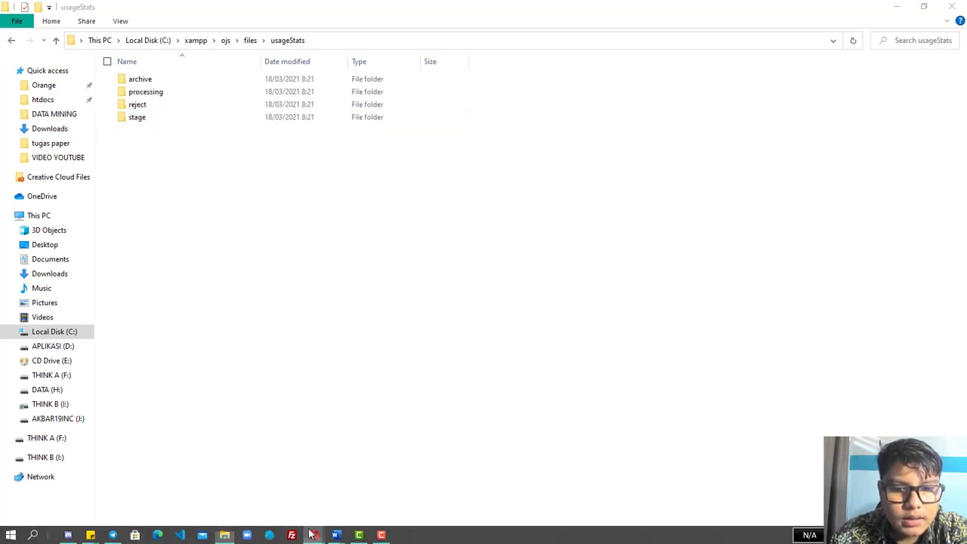
mouse_move(312, 535)
left_click(371, 477)
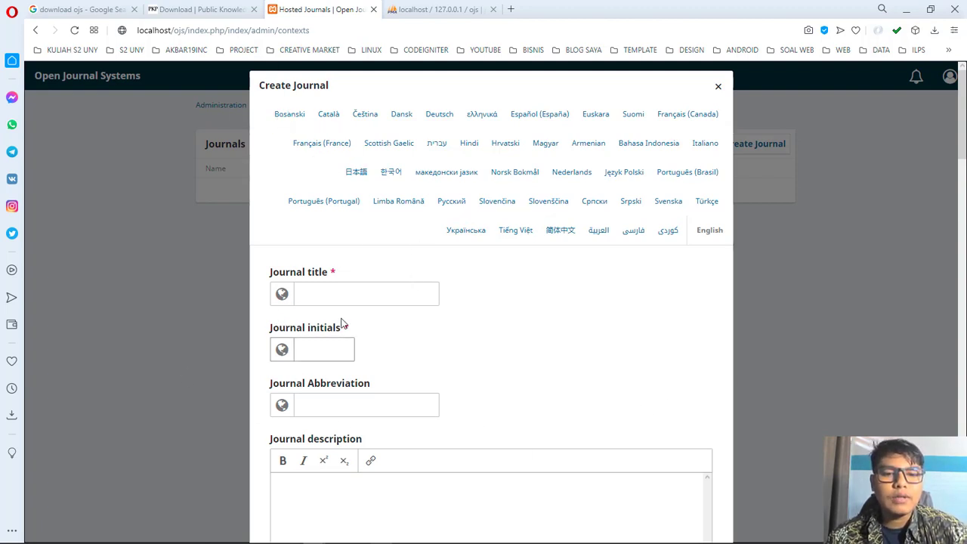
Step: Focus the Journal title field of the empty Create Journal form and scroll its fields without entering anything
left_click(327, 291)
left_click(482, 295)
left_click(356, 297)
left_click(487, 343)
scroll(487, 343, "down", 2)
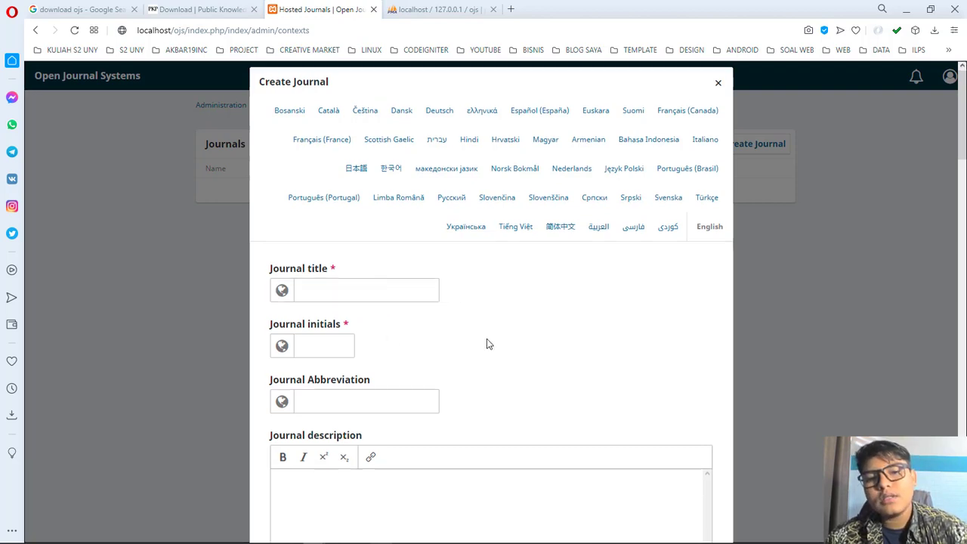
scroll(361, 343, "up", 2)
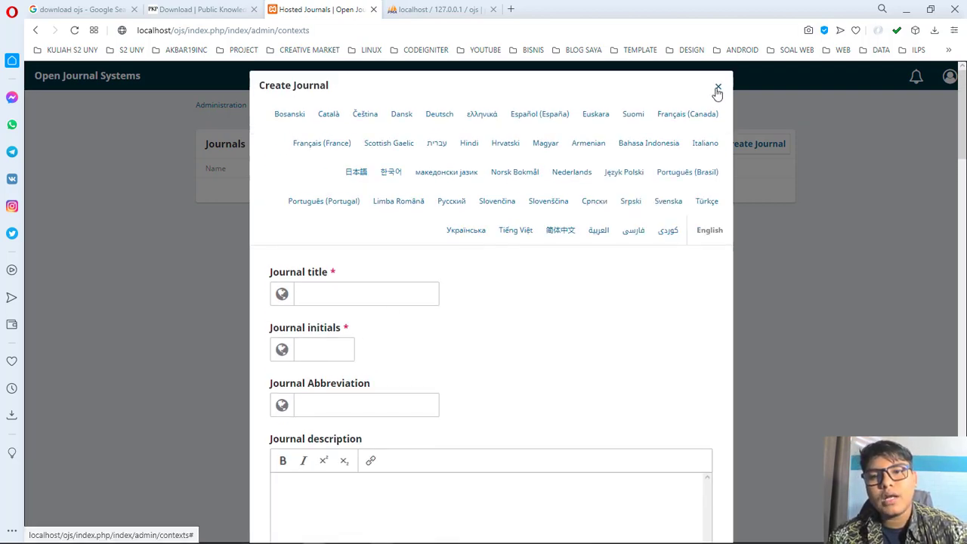
Step: Close the Create Journal form without saving
left_click(718, 82)
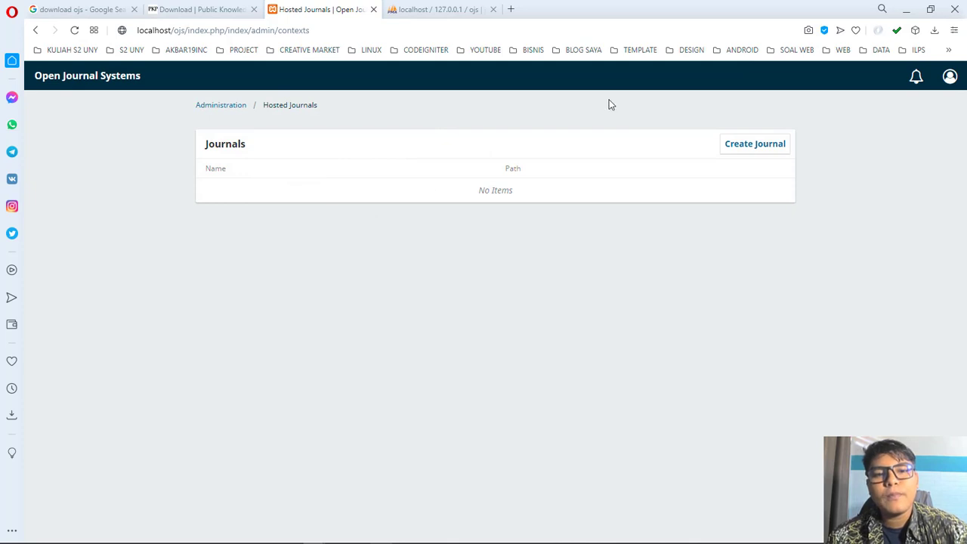